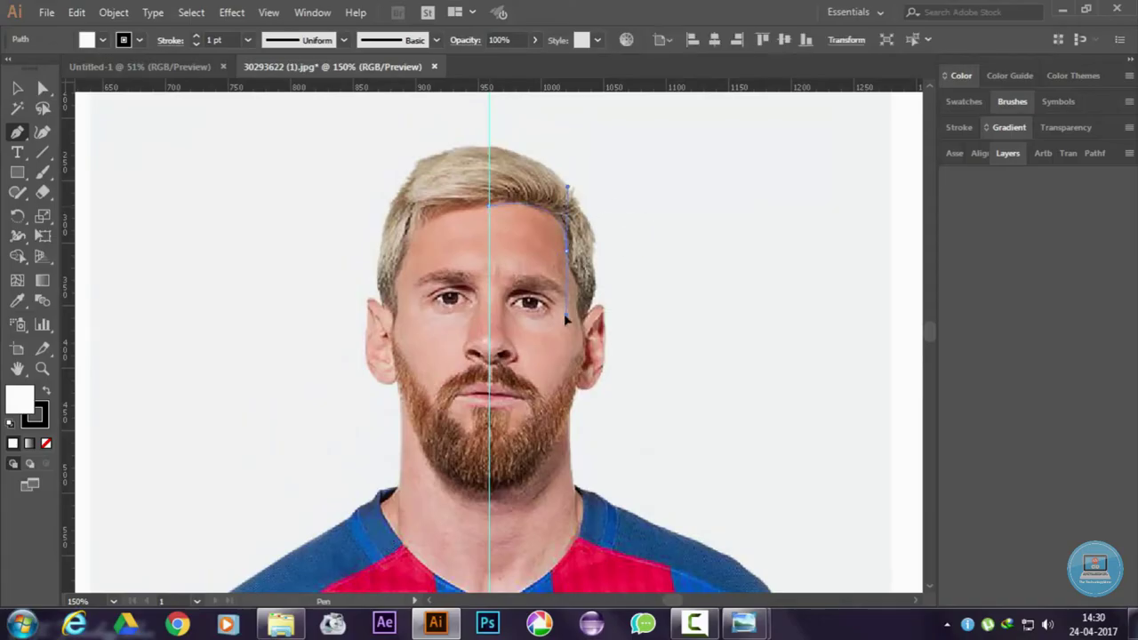
# - Remove the face path's fill and close the right half-face outline down the jaw
pyautogui.click(578, 288)
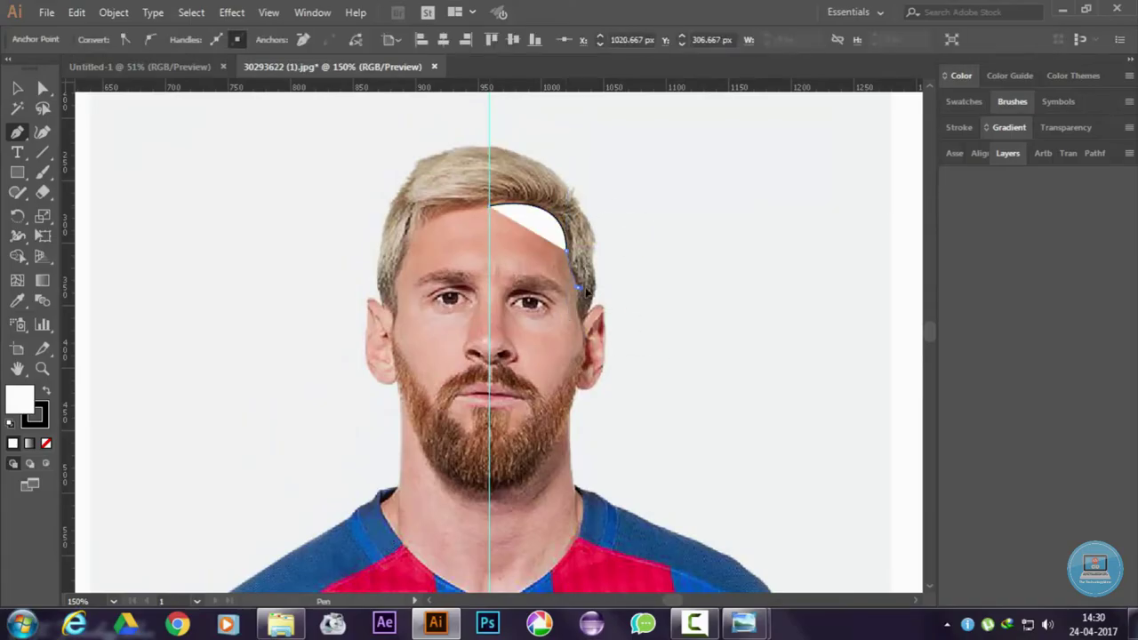
pyautogui.hotkey('ctrl', '+')
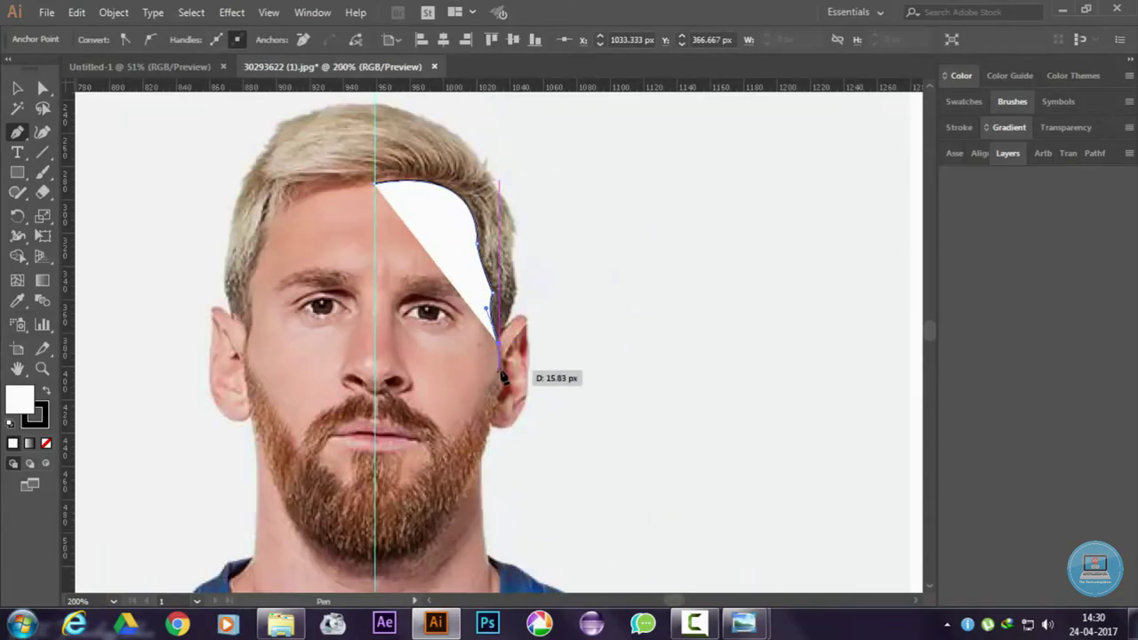
pyautogui.press('/')
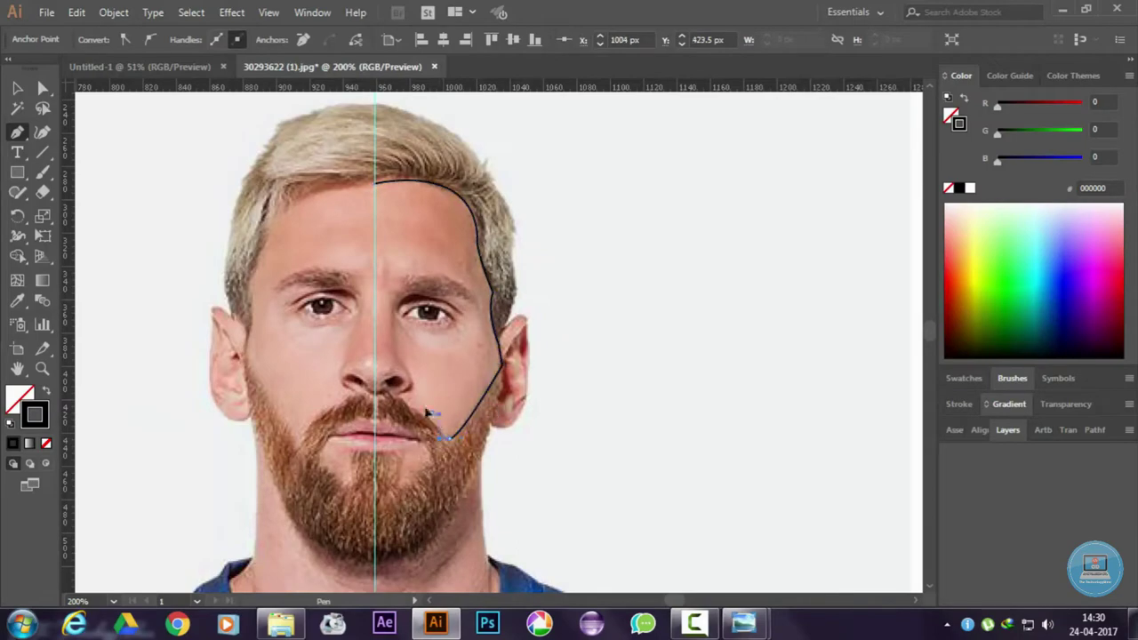
pyautogui.click(432, 418)
pyautogui.hotkey('ctrl', '+')
pyautogui.hotkey('ctrl', '+')
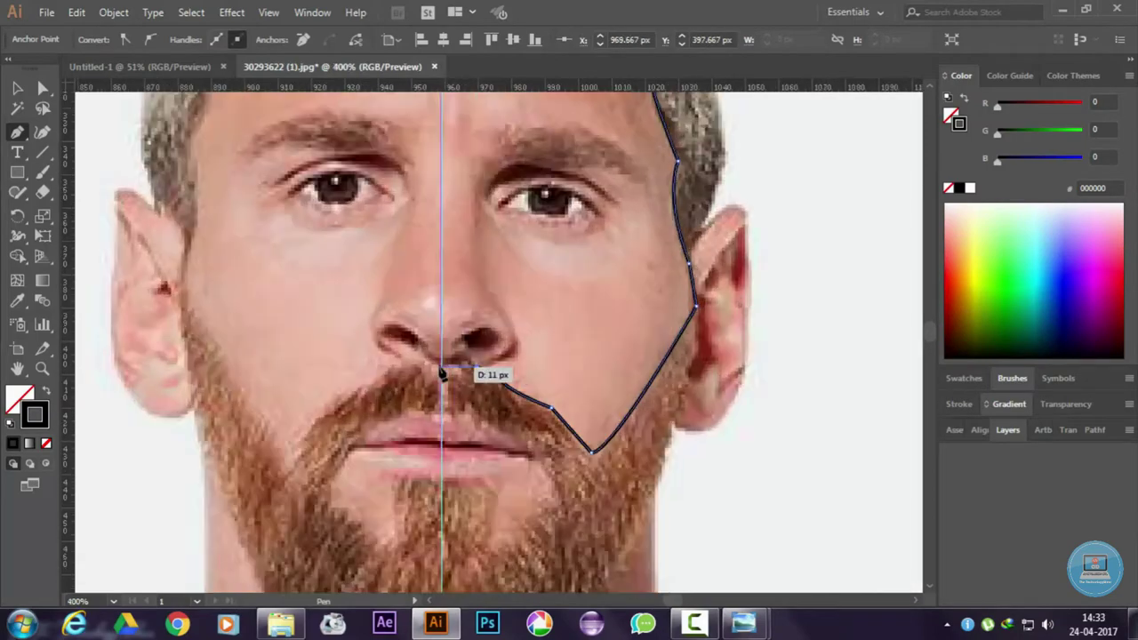
pyautogui.scroll(5, 442, 355)
pyautogui.scroll(3, 445, 266)
pyautogui.click(441, 263)
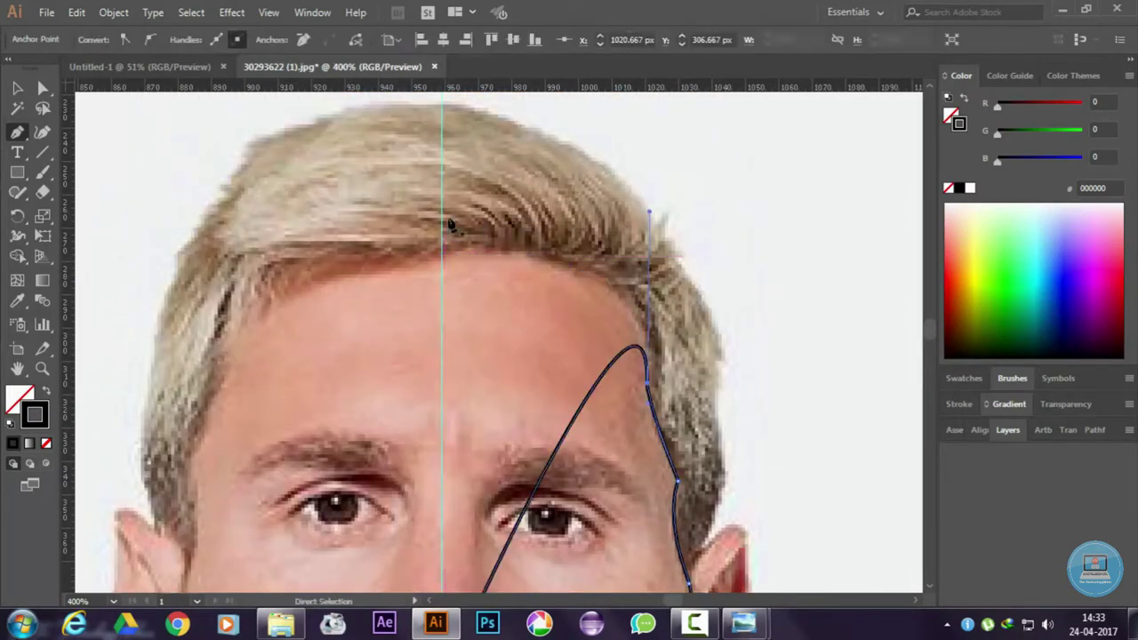
# - Start a new Pen path tracing the spiky hair outline from the top of the head
pyautogui.scroll(1, 449, 127)
pyautogui.click(441, 129)
pyautogui.moveTo(513, 143); pyautogui.dragTo(657, 252)
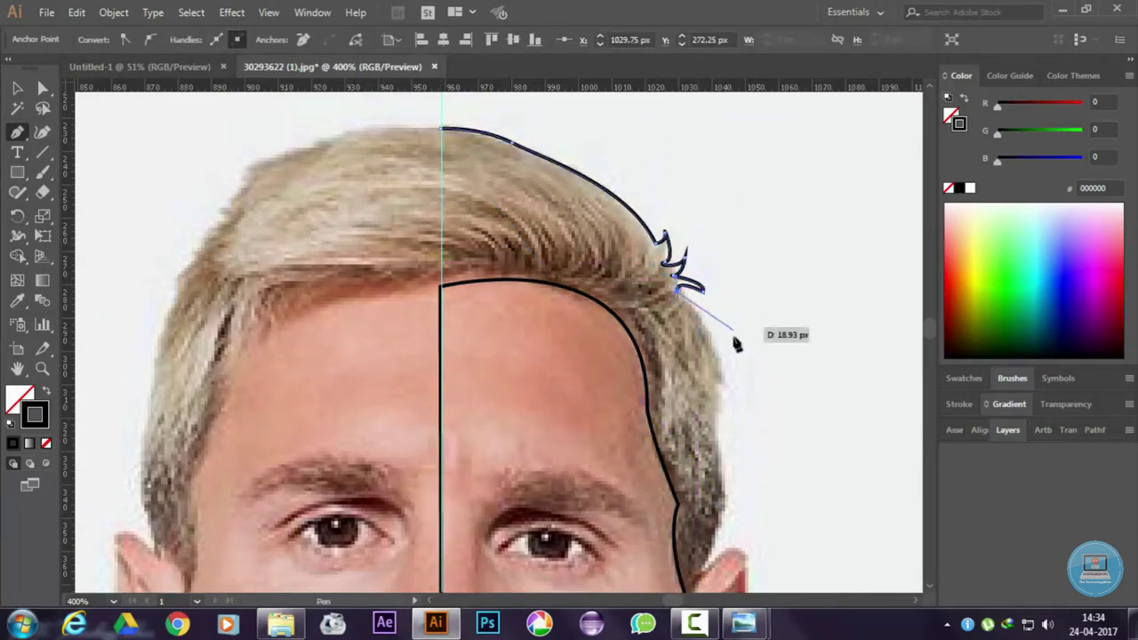
pyautogui.scroll(-2, 732, 433)
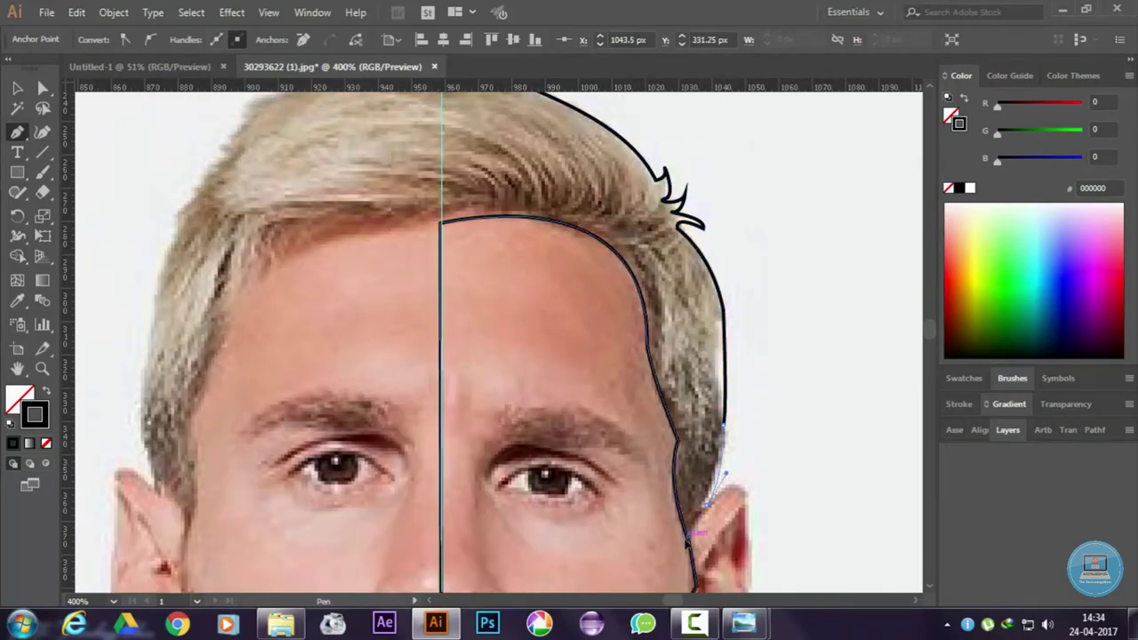
pyautogui.scroll(1, 533, 346)
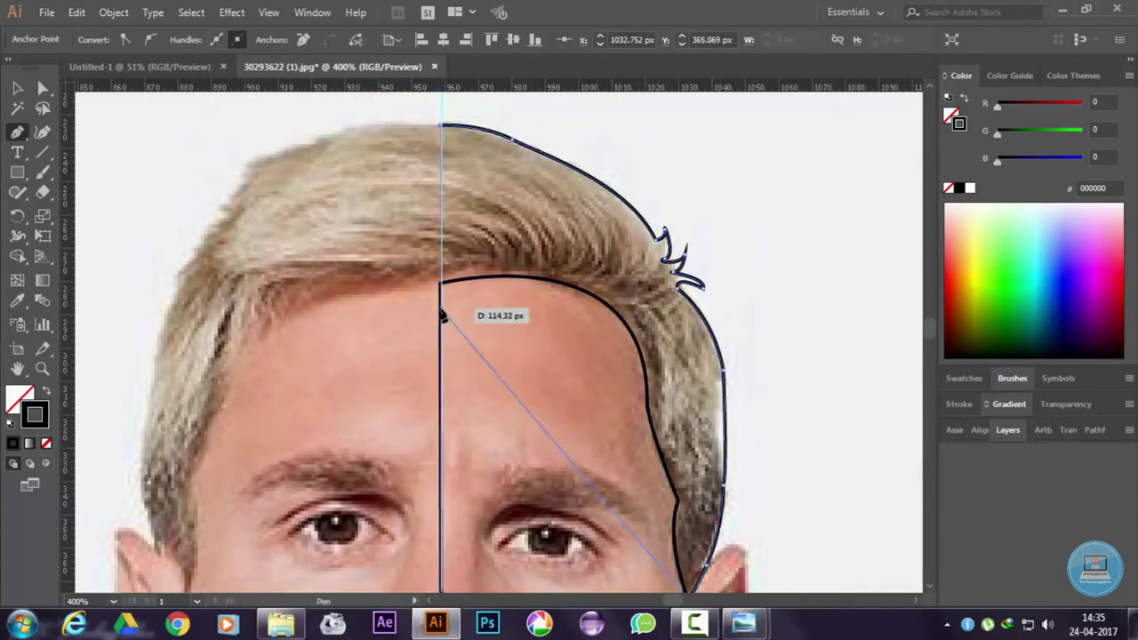
# - Close the hair outline at the centre line and trace the curved right nostril
pyautogui.click(444, 286)
pyautogui.scroll(-1, 907, 311)
pyautogui.scroll(-5, 889, 285)
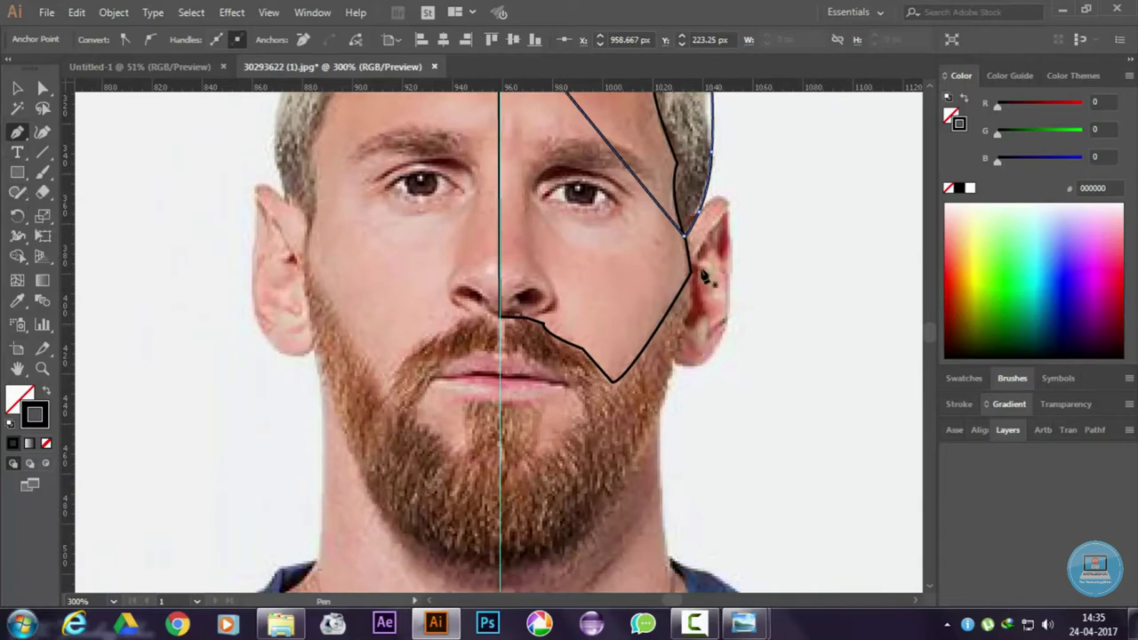
pyautogui.moveTo(531, 295); pyautogui.dragTo(520, 305)
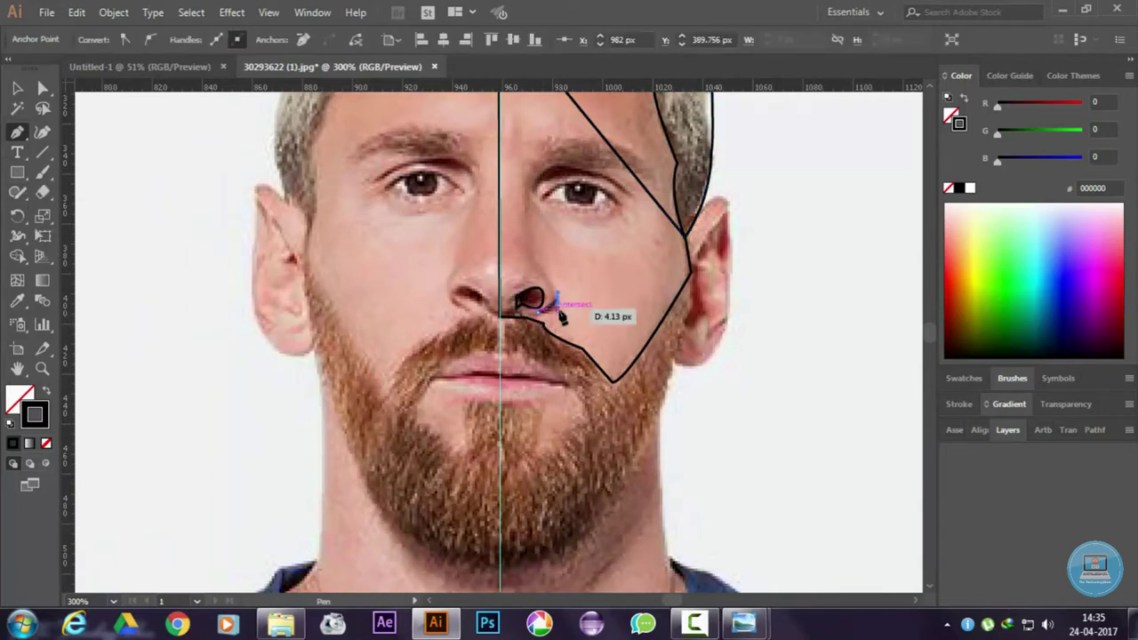
pyautogui.scroll(-3, 533, 338)
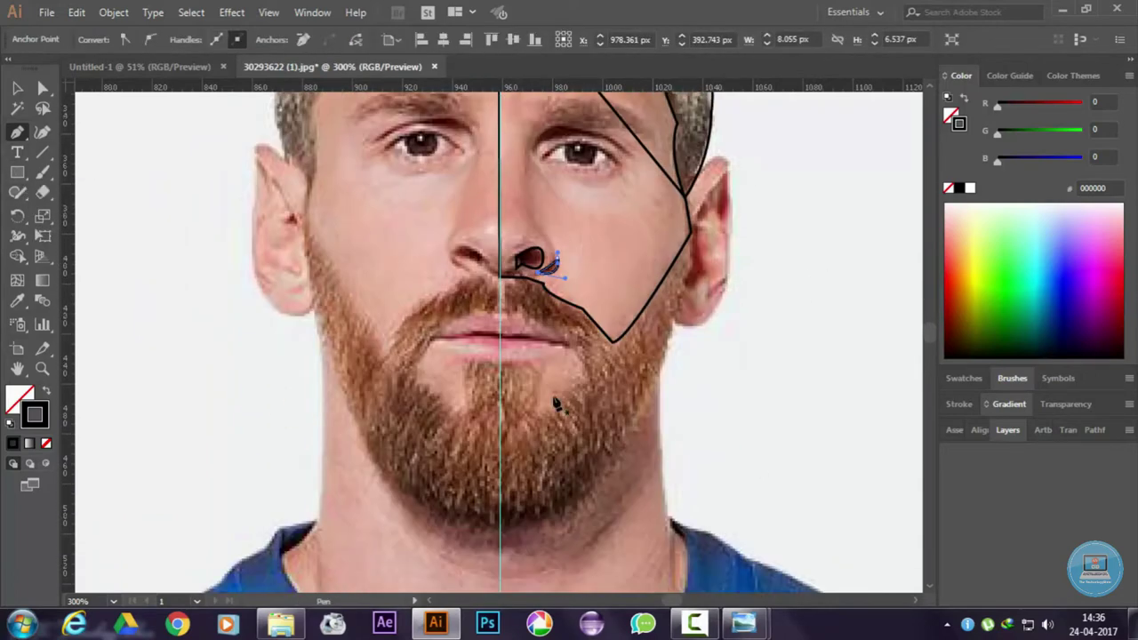
# - Trace the half-lip outline from the centre line, then select and deselect the finished lip shape
pyautogui.click(503, 271)
pyautogui.moveTo(569, 303)
pyautogui.mouseDown()
pyautogui.moveTo(584, 327)
pyautogui.moveTo(580, 311)
pyautogui.mouseUp()
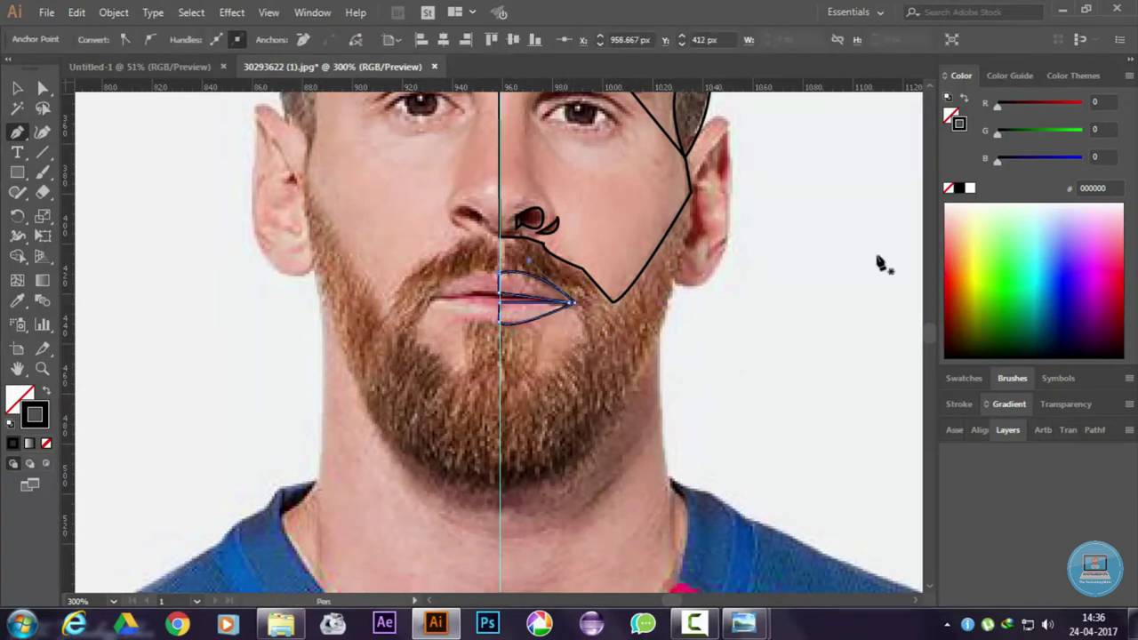
pyautogui.scroll(3, 684, 302)
pyautogui.moveTo(533, 391); pyautogui.dragTo(569, 391)
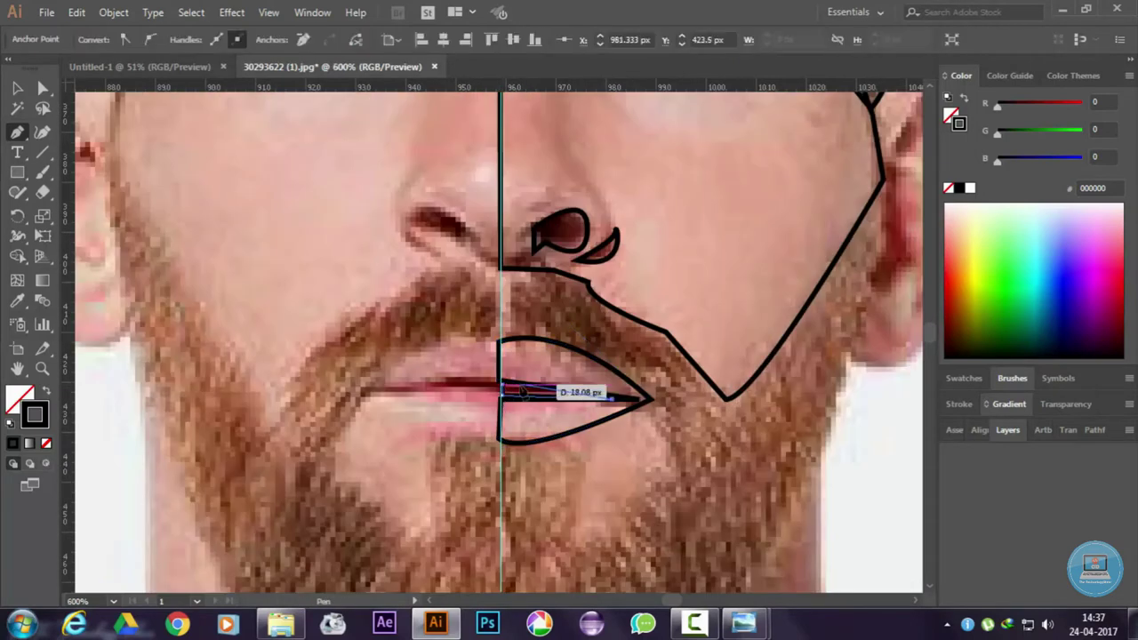
pyautogui.scroll(-2, 503, 305)
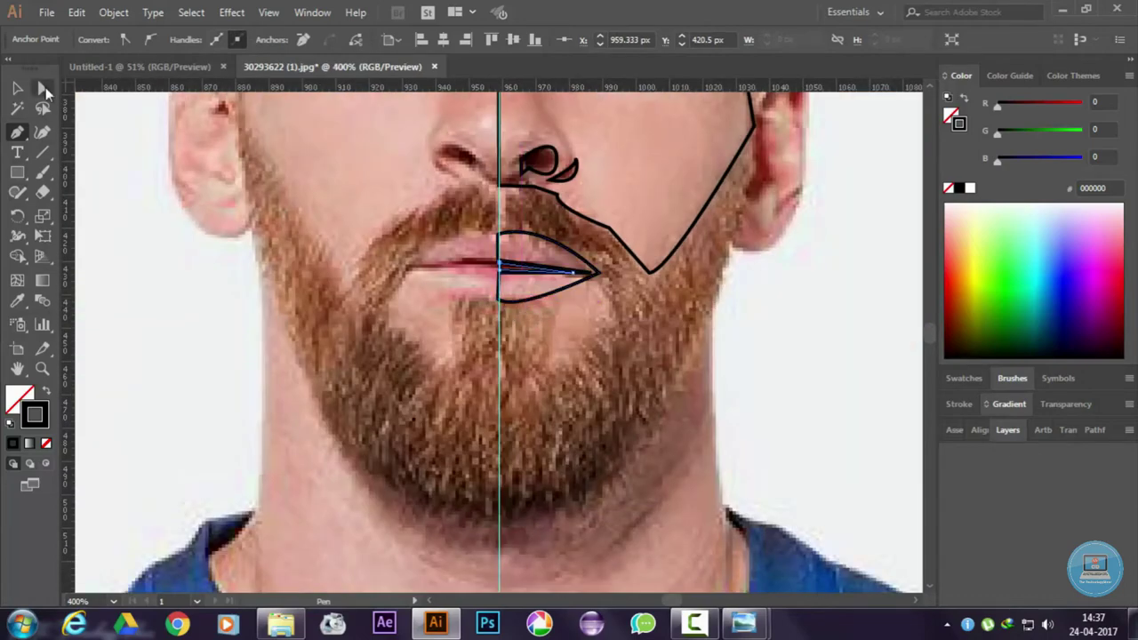
pyautogui.click(17, 88)
pyautogui.click(578, 284)
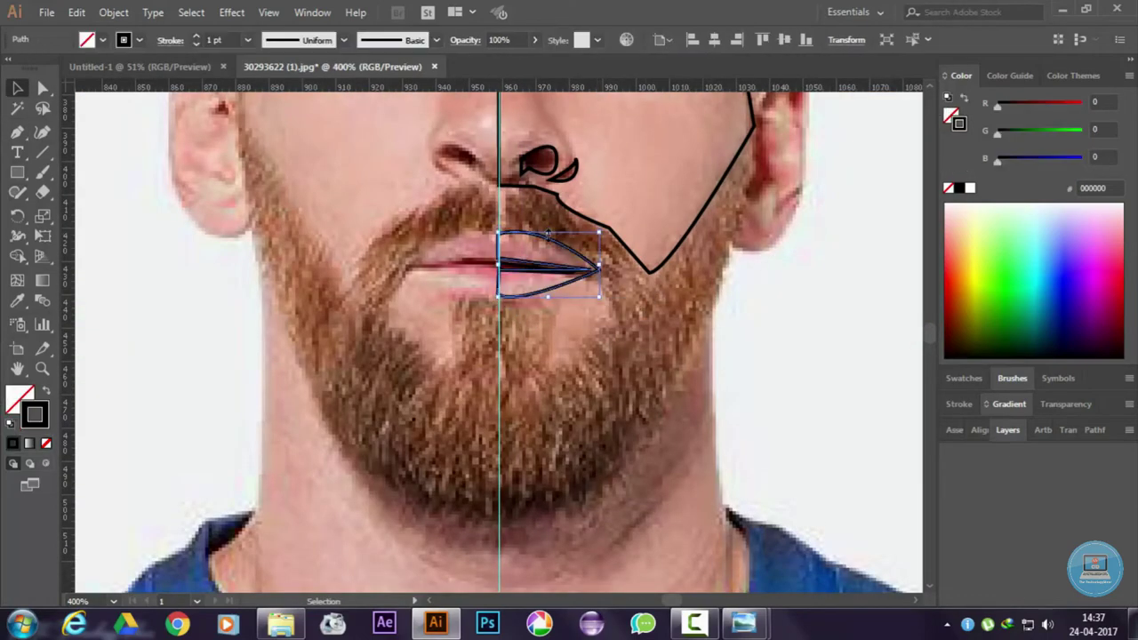
pyautogui.click(103, 247)
# - Draw the beard and chin outline with Pen anchors starting below the lip
pyautogui.press('p')
pyautogui.click(549, 303)
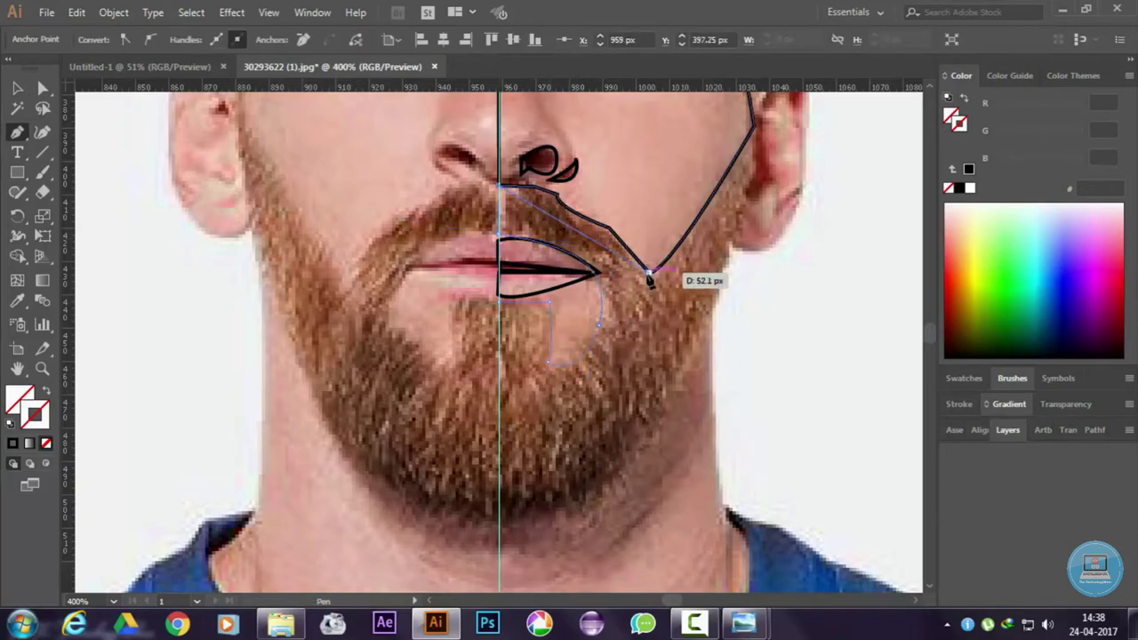
pyautogui.scroll(1, 732, 374)
pyautogui.scroll(3, 772, 327)
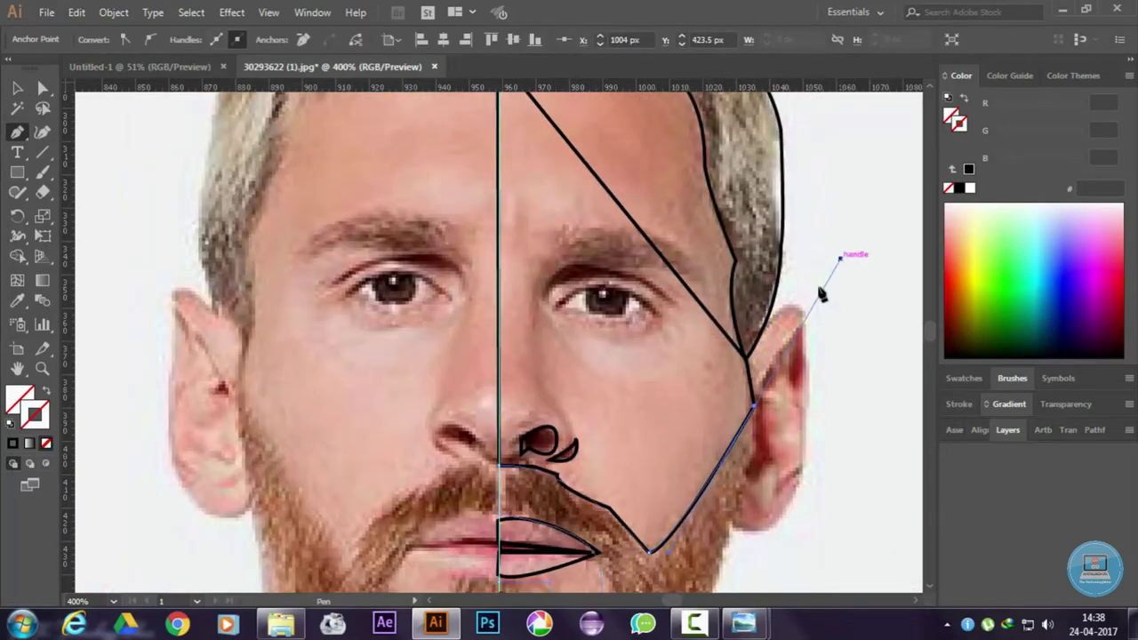
pyautogui.scroll(-3, 822, 296)
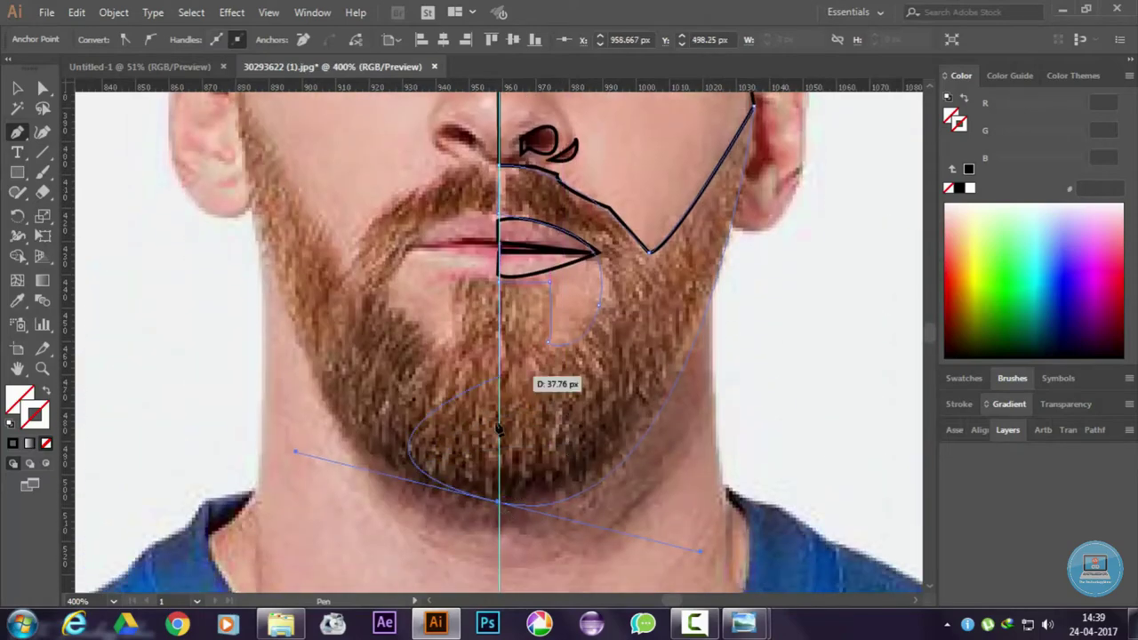
pyautogui.scroll(4, 877, 444)
pyautogui.click(556, 287)
# - Trace the right eyebrow shape, undoing a stray anchor, and end the path
pyautogui.moveTo(554, 324); pyautogui.dragTo(685, 334)
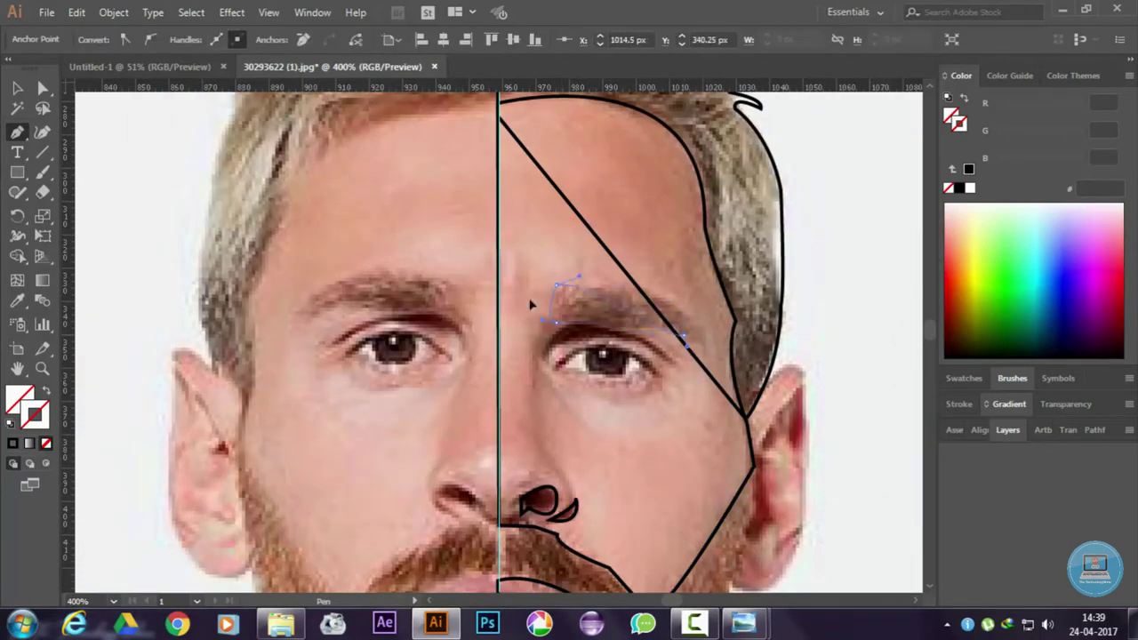
pyautogui.hotkey('ctrl', 'z')
pyautogui.click(599, 262)
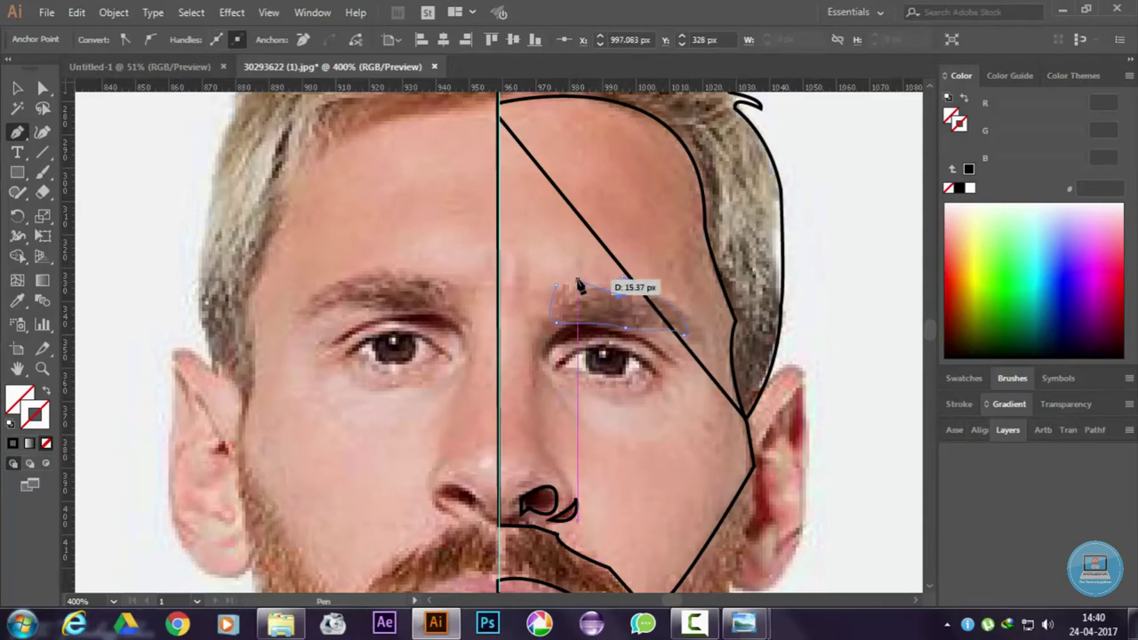
pyautogui.click(576, 283)
pyautogui.keyDown('ctrl'); pyautogui.click(877, 293); pyautogui.keyUp('ctrl')
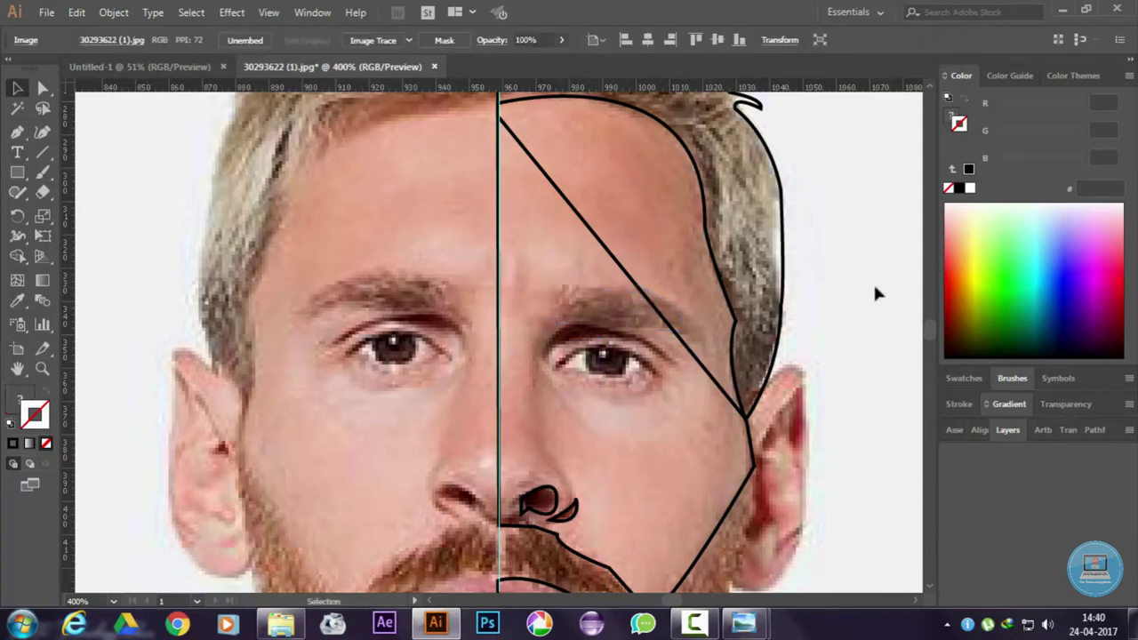
pyautogui.scroll(-3, 838, 331)
pyautogui.scroll(-2, 840, 338)
pyautogui.scroll(2, 845, 412)
pyautogui.scroll(-2, 845, 412)
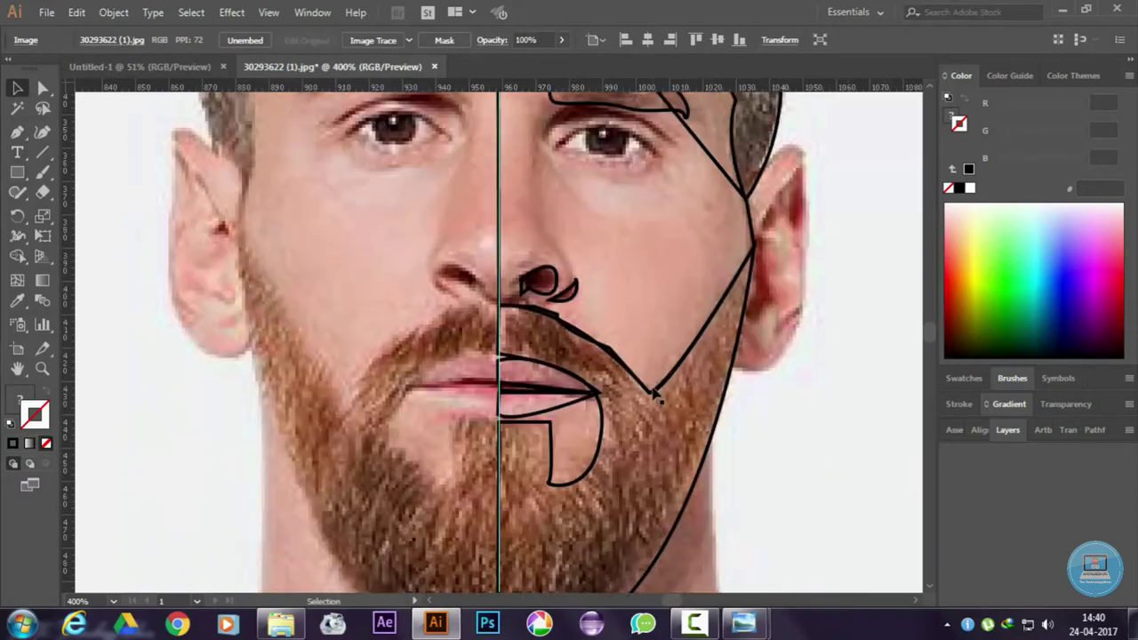
pyautogui.scroll(5, 738, 163)
pyautogui.scroll(-3, 738, 163)
# - Trace the right eye as a closed almond outline, undoing the stray segment beneath it
pyautogui.press('p')
pyautogui.click(539, 235)
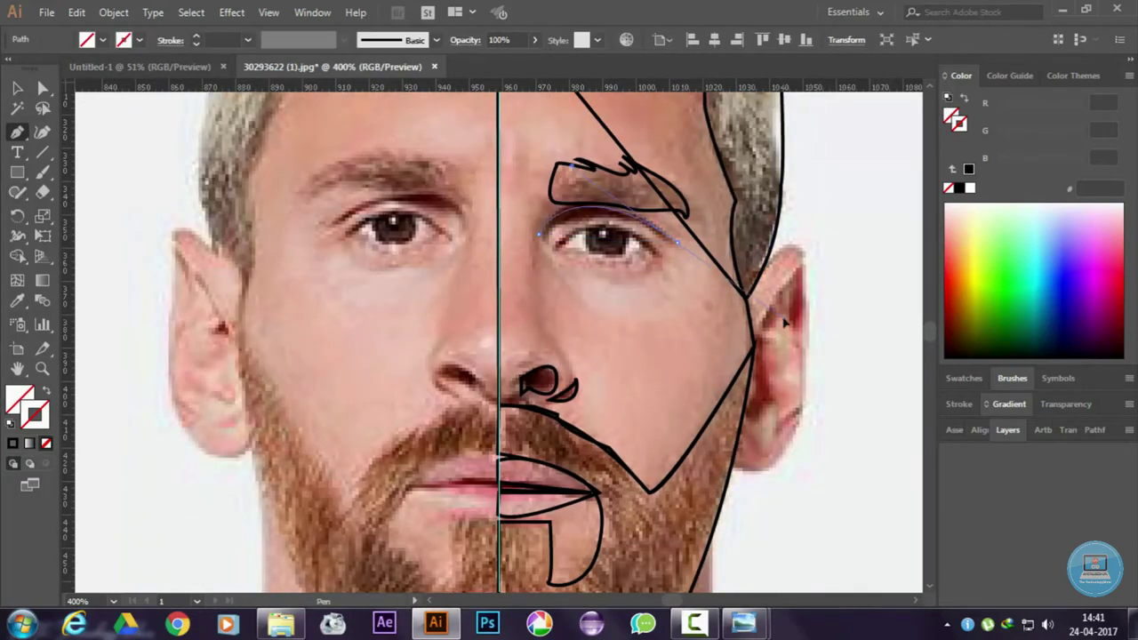
pyautogui.moveTo(676, 241)
pyautogui.mouseDown()
pyautogui.moveTo(565, 238)
pyautogui.moveTo(669, 264)
pyautogui.mouseUp()
pyautogui.moveTo(548, 252); pyautogui.dragTo(535, 233)
pyautogui.hotkey('ctrl', '+')
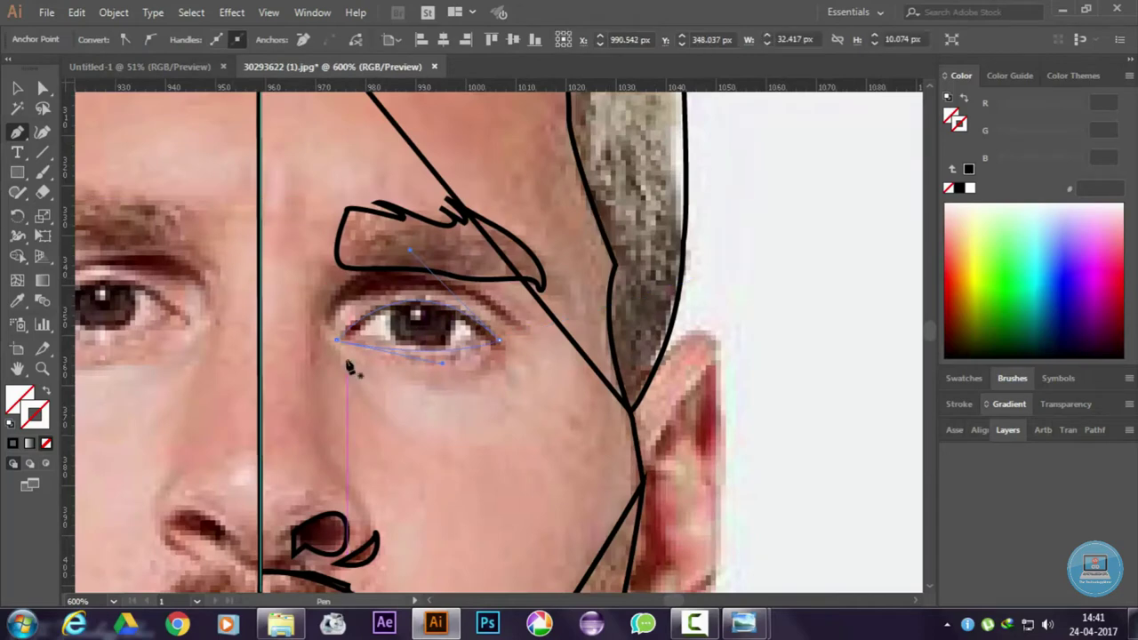
pyautogui.hotkey('ctrl', 'z')
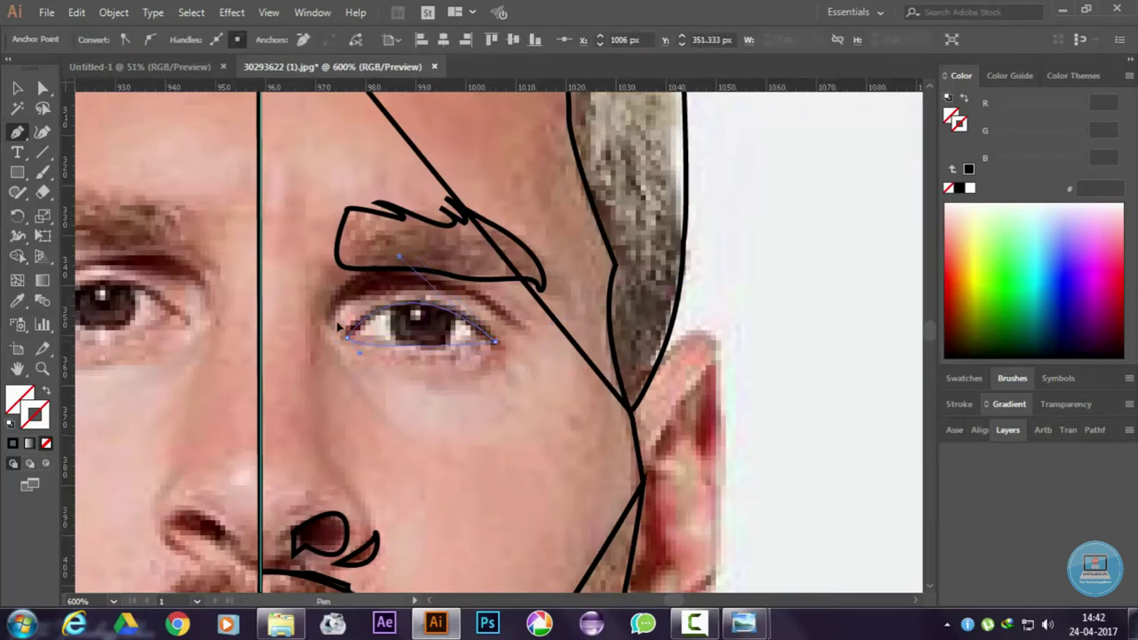
pyautogui.hotkey('ctrl', '-')
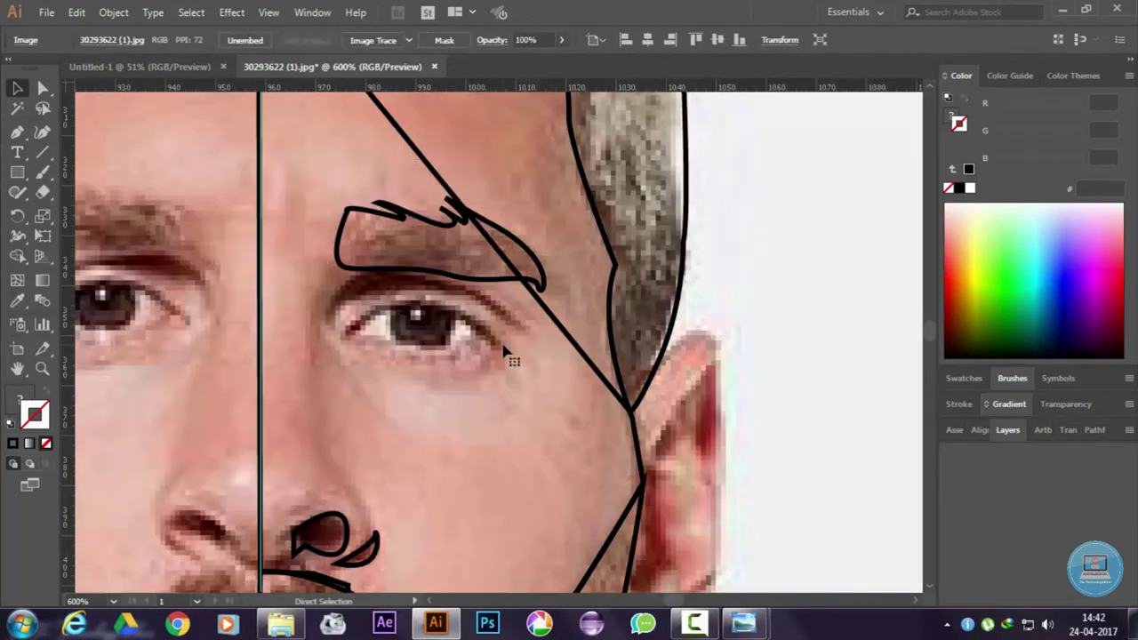
pyautogui.scroll(-5, 770, 330)
pyautogui.press('a')
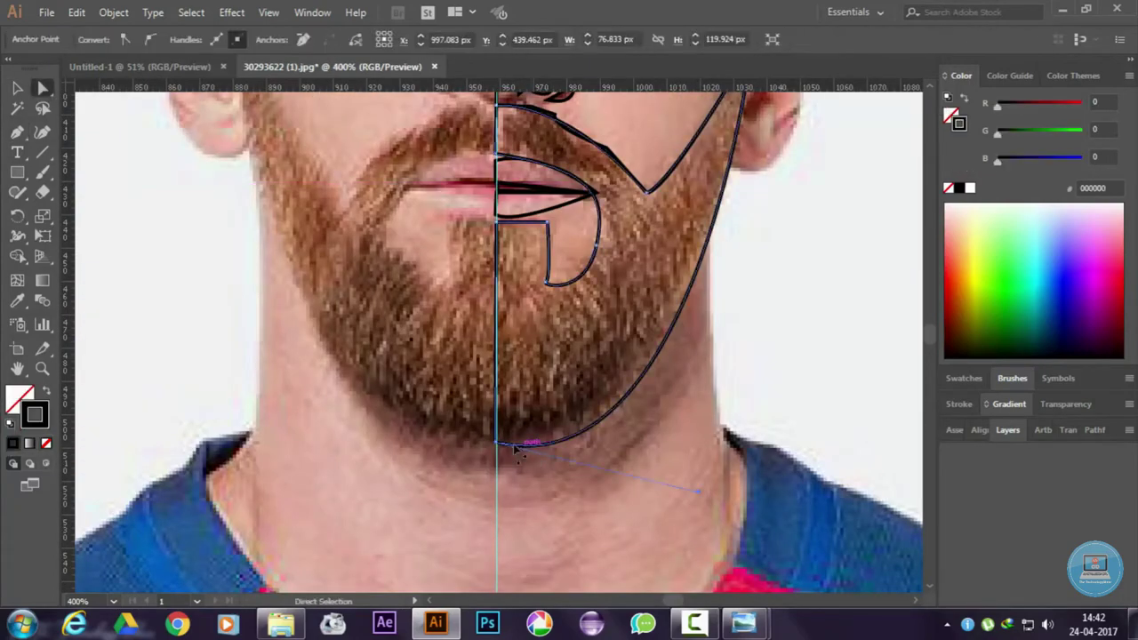
pyautogui.hotkey('ctrl', '-')
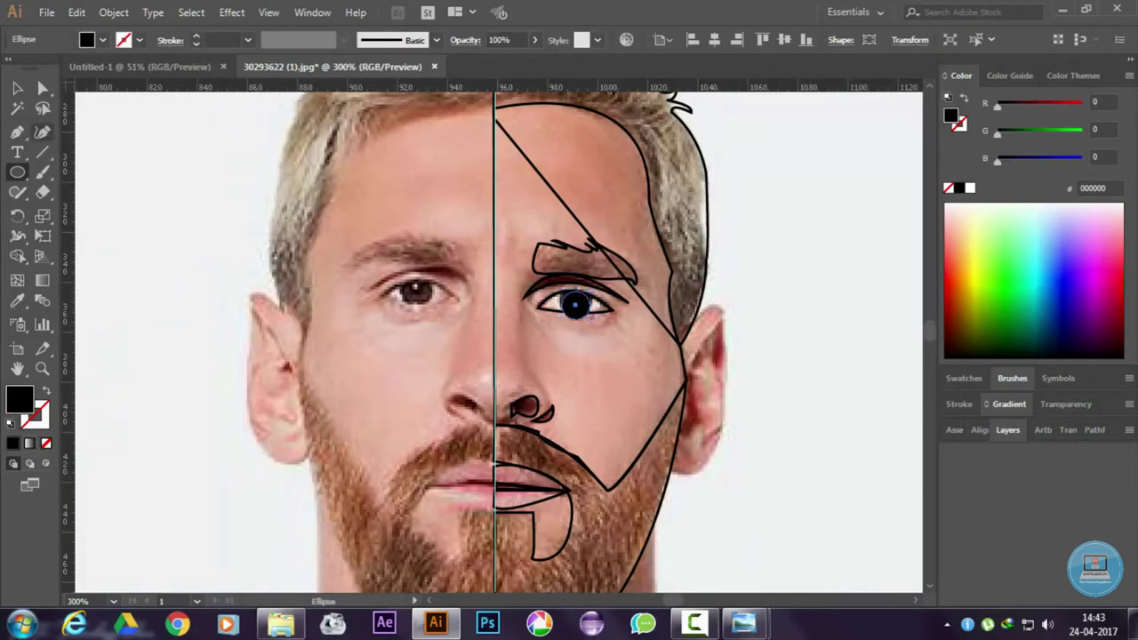
# - Fill the traced eye shape with white using the Color Picker
pyautogui.press('v')
pyautogui.click(623, 300)
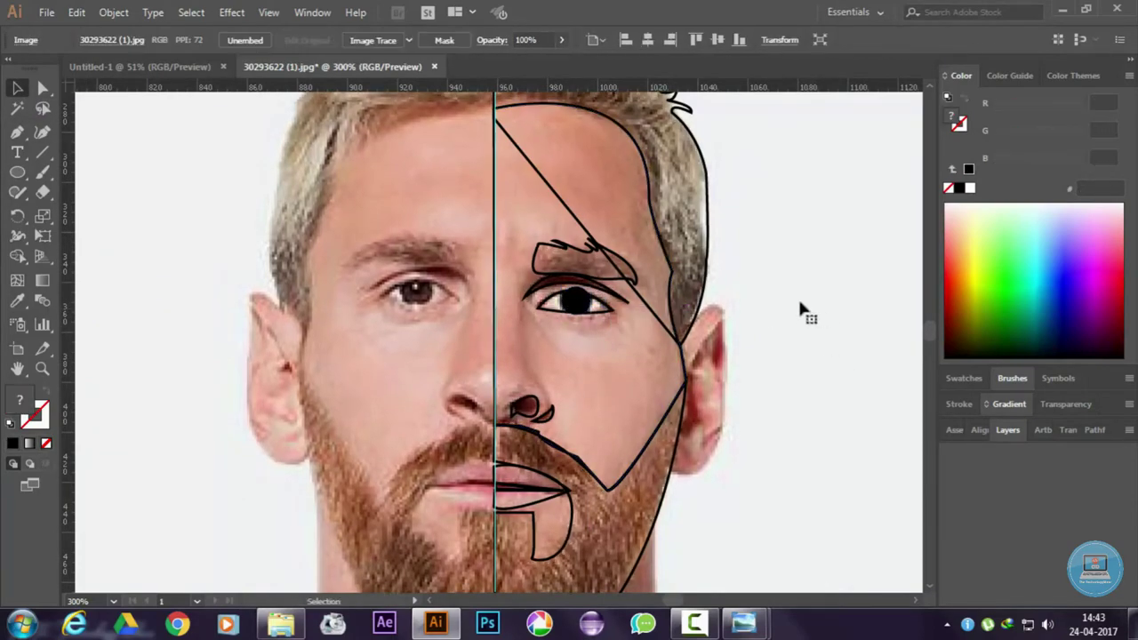
pyautogui.doubleClick(19, 398)
pyautogui.click(1029, 199)
pyautogui.hotkey('ctrl', '+')
pyautogui.hotkey('ctrl', '+')
pyautogui.hotkey('ctrl', '+')
pyautogui.hotkey('ctrl', '-')
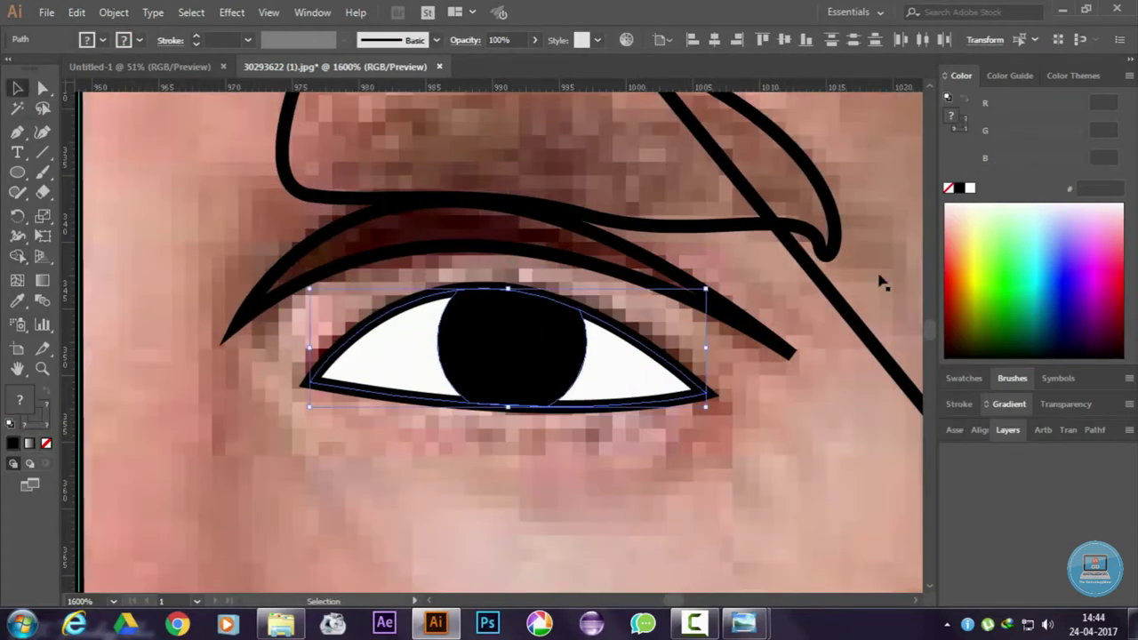
pyautogui.hotkey('ctrl', '-')
pyautogui.hotkey('ctrl', '-')
pyautogui.doubleClick(951, 116)
pyautogui.click(1029, 199)
pyautogui.press('a')
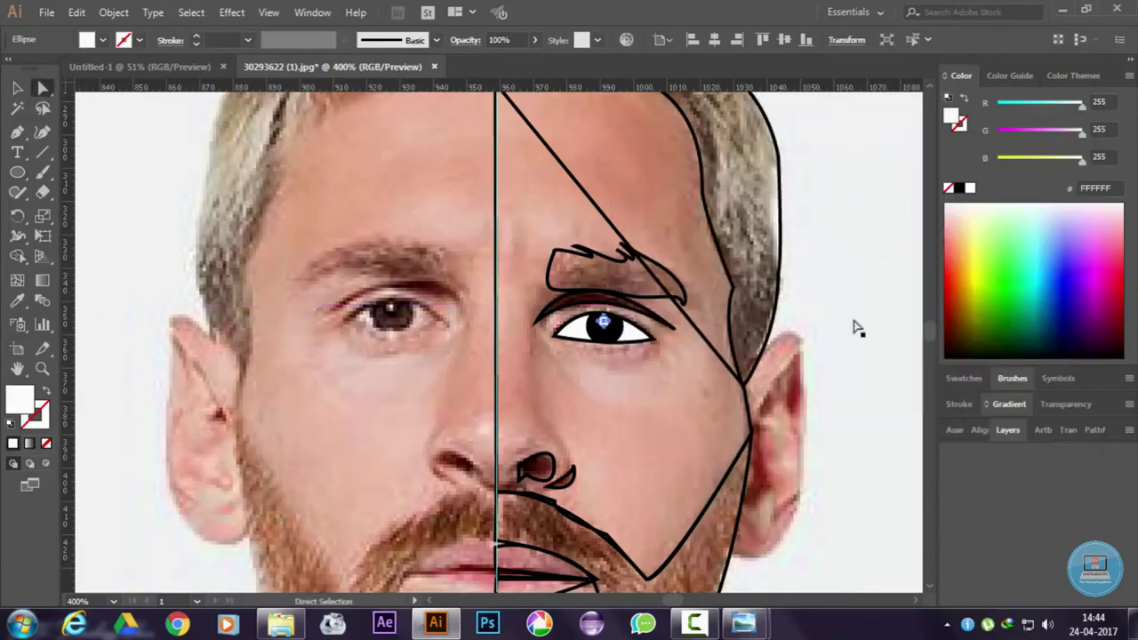
pyautogui.hotkey('ctrl', '-')
pyautogui.hotkey('ctrl', '-')
pyautogui.hotkey('ctrl', '-')
pyautogui.hotkey('ctrl', '+')
pyautogui.hotkey('ctrl', '+')
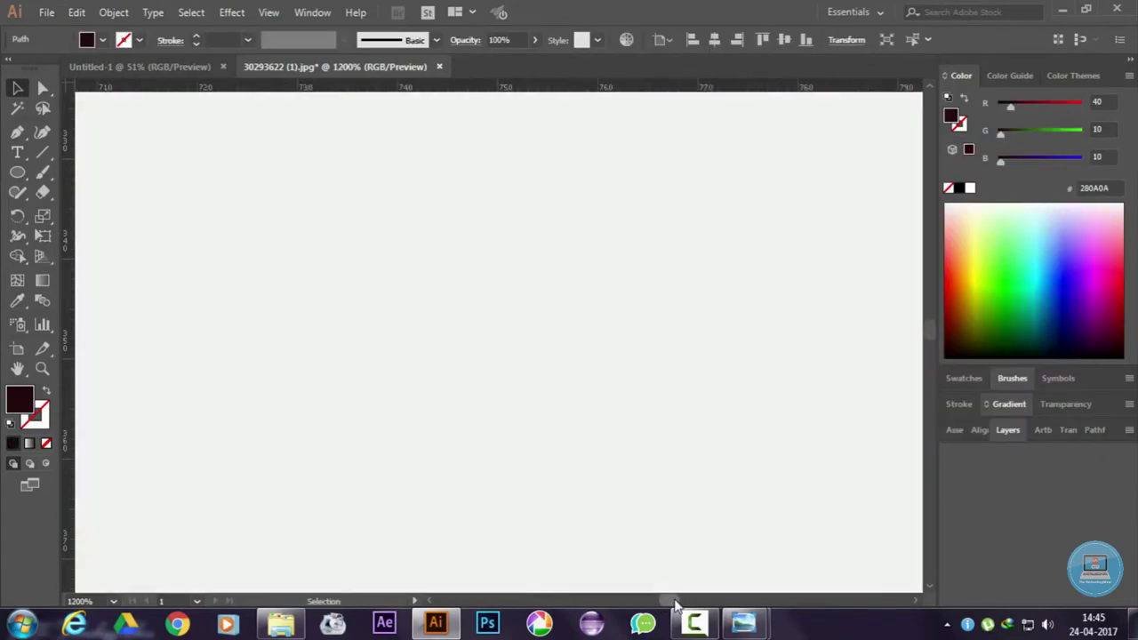
# - Sample brown from the photo's iris with the Eyedropper and nudge the pupil up under the eyelid
pyautogui.click(173, 296)
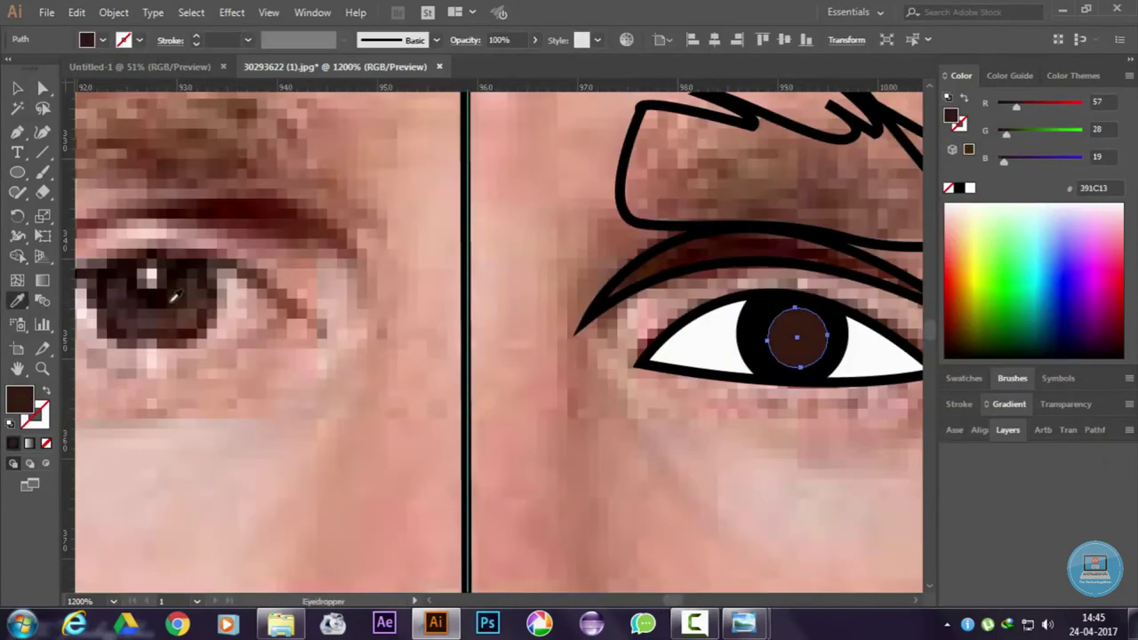
pyautogui.click(747, 351)
pyautogui.scroll(-5, 747, 351)
pyautogui.scroll(3, 806, 363)
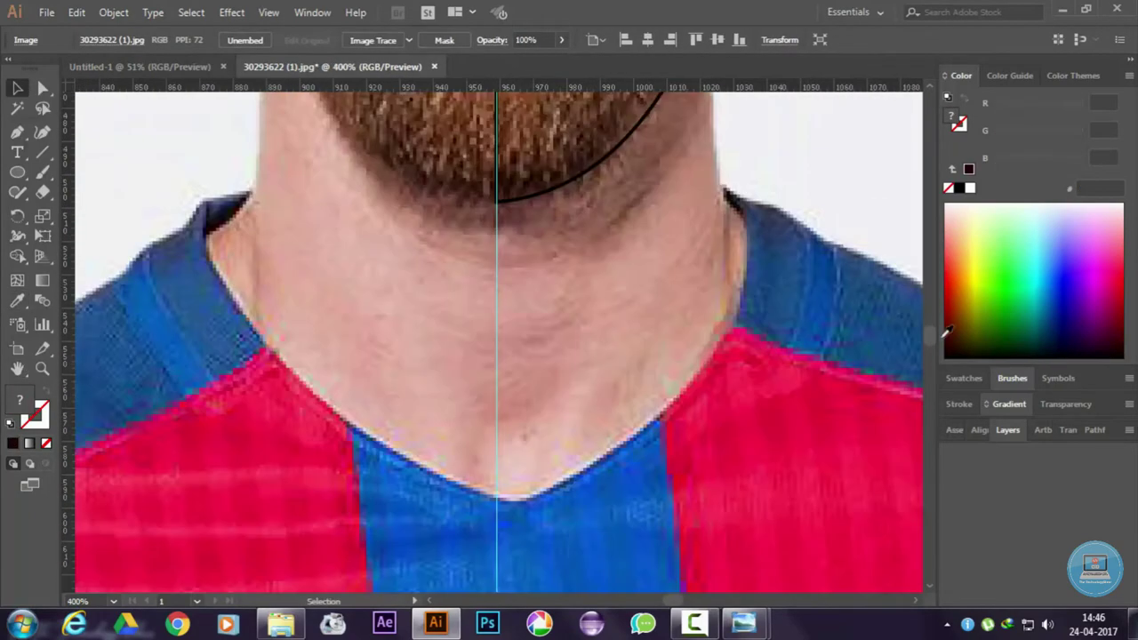
pyautogui.hotkey('ctrl', '0')
pyautogui.rightClick(594, 177)
pyautogui.press('Escape')
pyautogui.moveTo(622, 178); pyautogui.dragTo(658, 205)
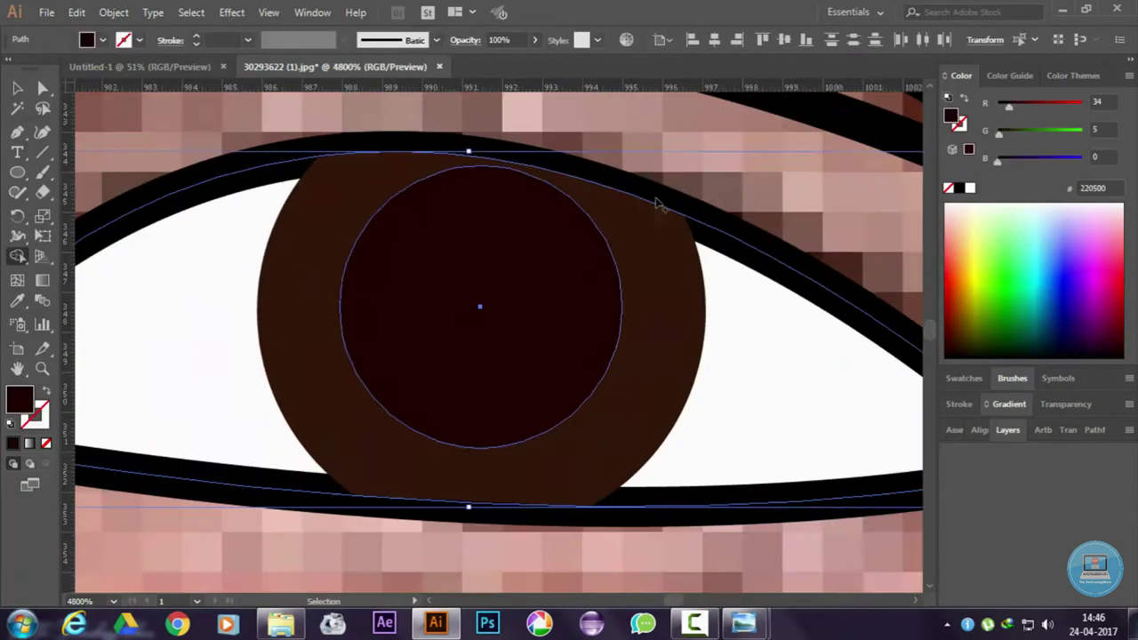
pyautogui.moveTo(569, 325); pyautogui.dragTo(569, 284)
# - Add a small white ellipse highlight on the pupil and delete the extra eyelid path
pyautogui.press('l')
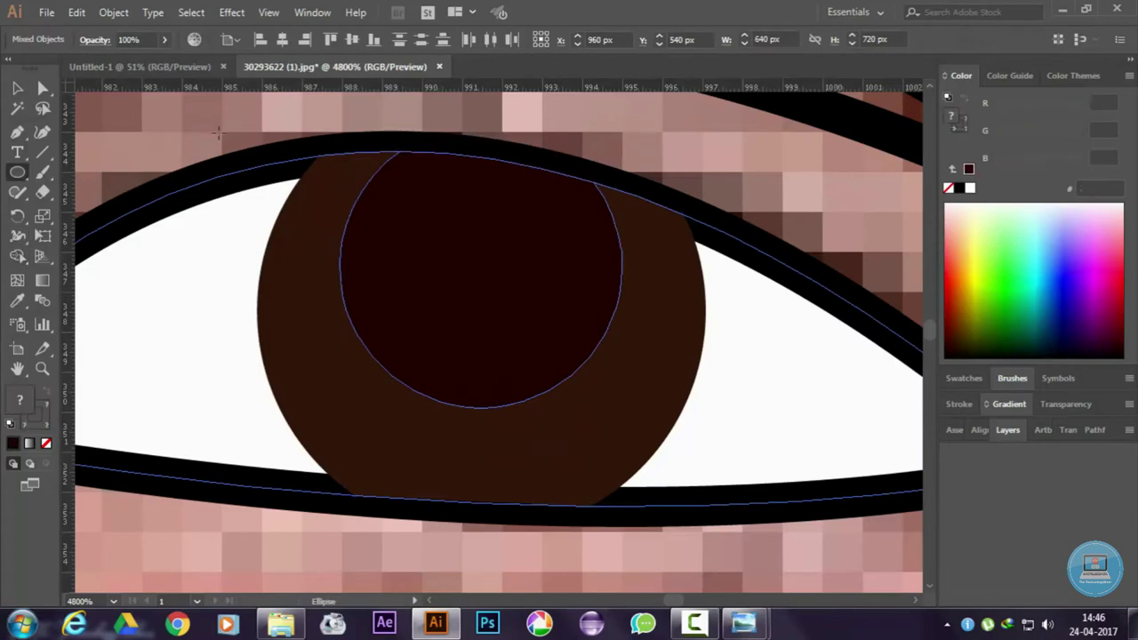
pyautogui.moveTo(218, 132); pyautogui.dragTo(220, 134)
pyautogui.doubleClick(20, 400)
pyautogui.click(1029, 198)
pyautogui.click(17, 88)
pyautogui.click(838, 259)
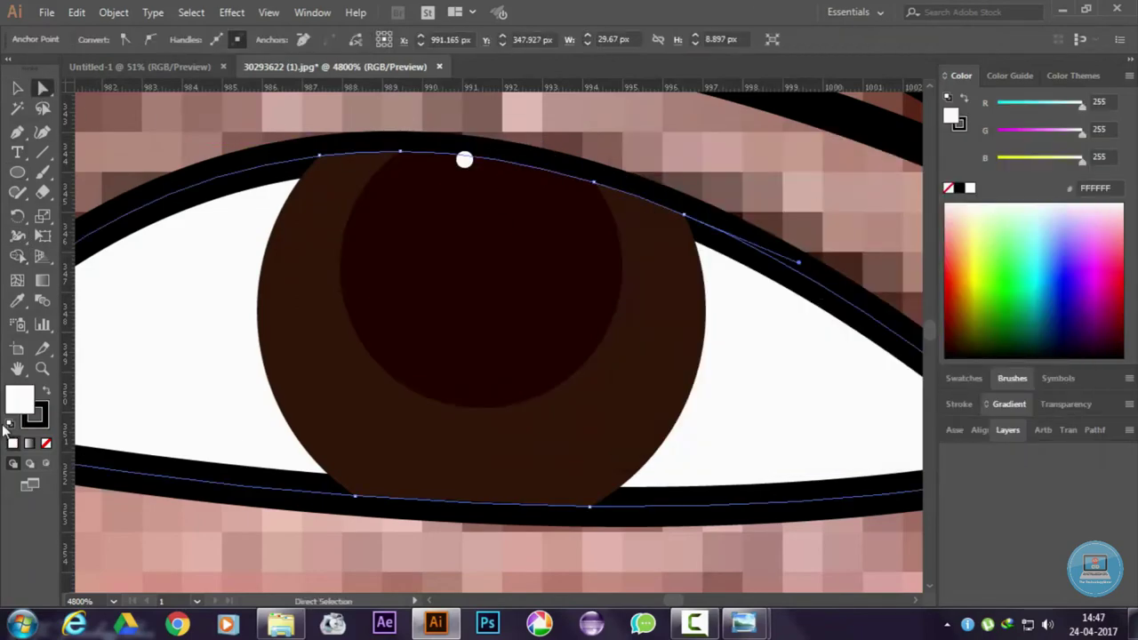
pyautogui.press('Delete')
# - Review the coloured eye, selecting the highlight ellipse and then the photo
pyautogui.hotkey('ctrl', '1')
pyautogui.hotkey('ctrl', '+')
pyautogui.hotkey('ctrl', '+')
pyautogui.hotkey('ctrl', '+')
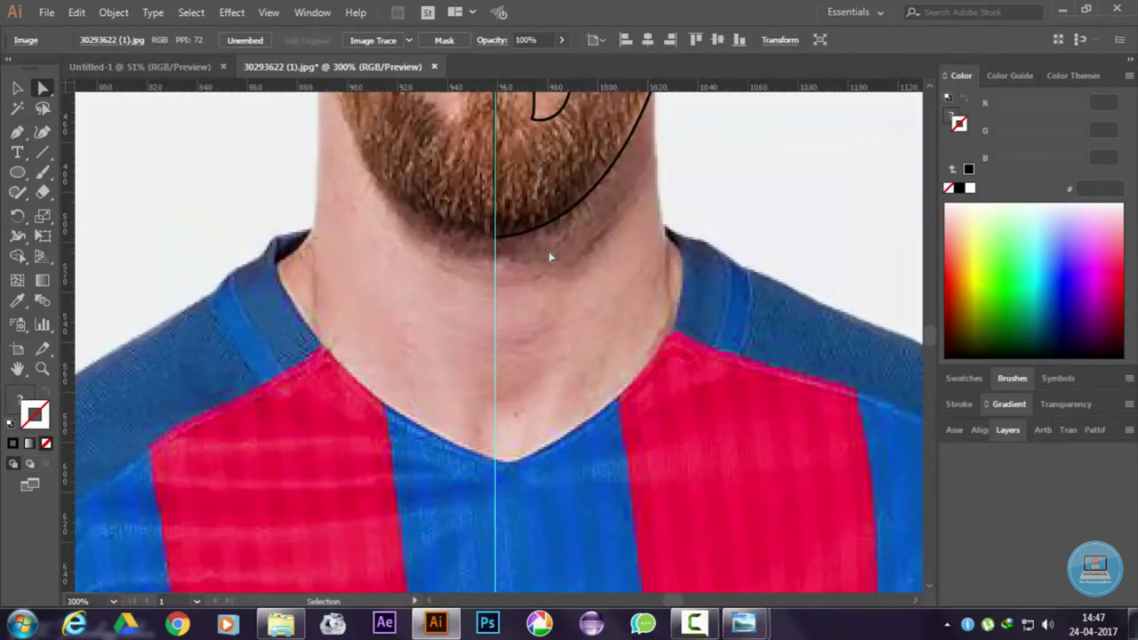
pyautogui.scroll(5, 498, 342)
pyautogui.press('v')
pyautogui.click(603, 331)
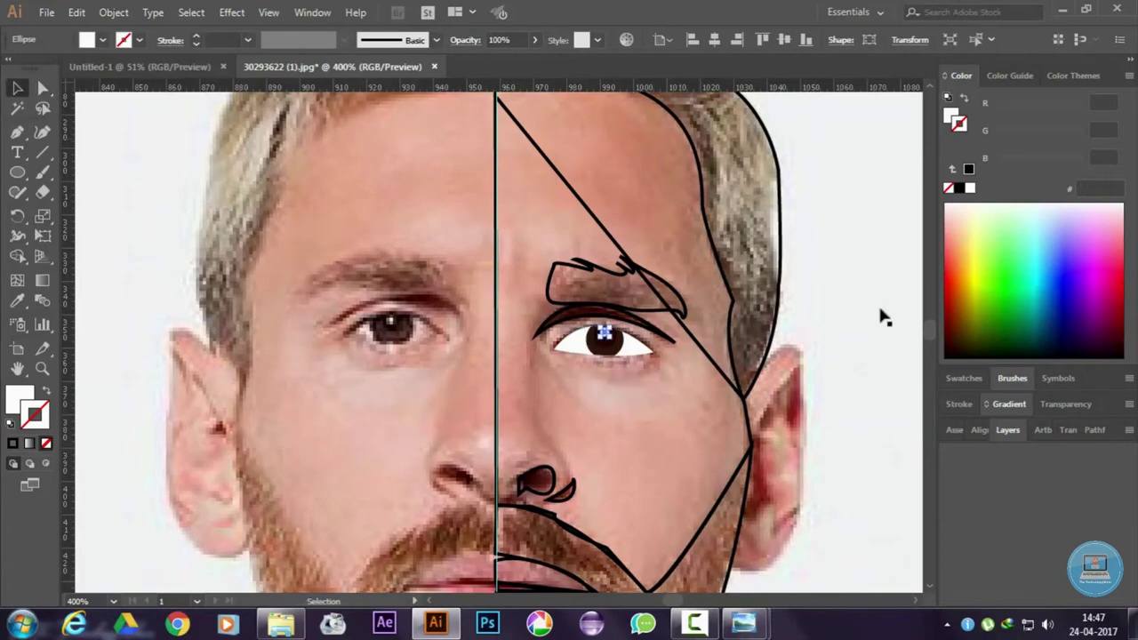
pyautogui.click(882, 317)
pyautogui.scroll(-5, 744, 310)
pyautogui.hotkey('ctrl', '-')
# - Trace the right ear's outline with curved Pen anchors, then select all the paths
pyautogui.press('z')
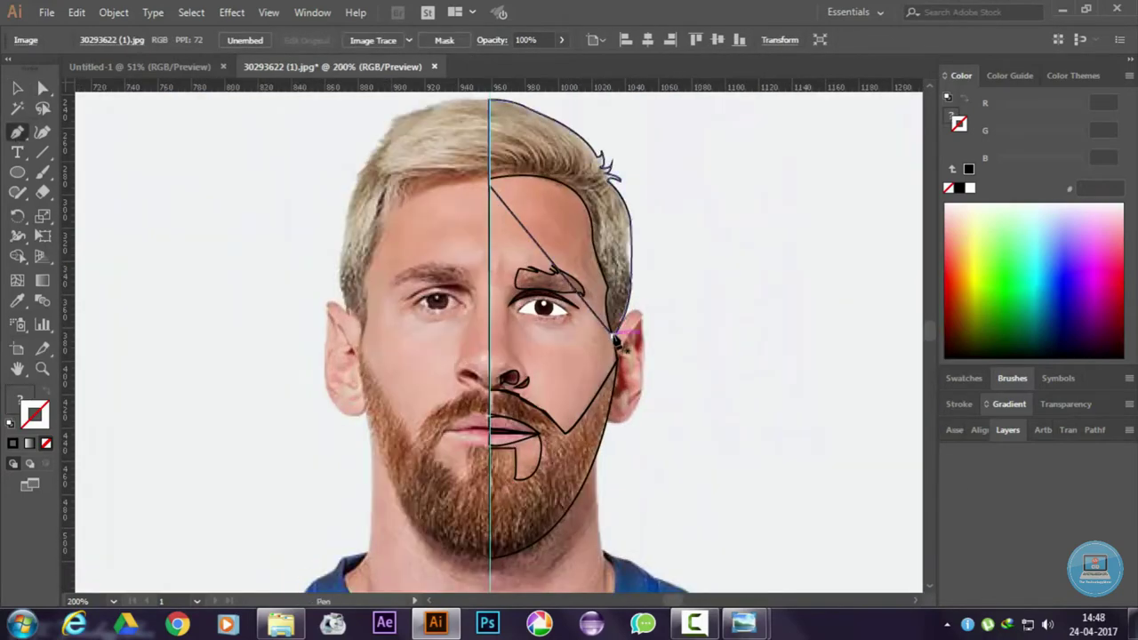
pyautogui.click(615, 337)
pyautogui.moveTo(643, 348); pyautogui.dragTo(644, 400)
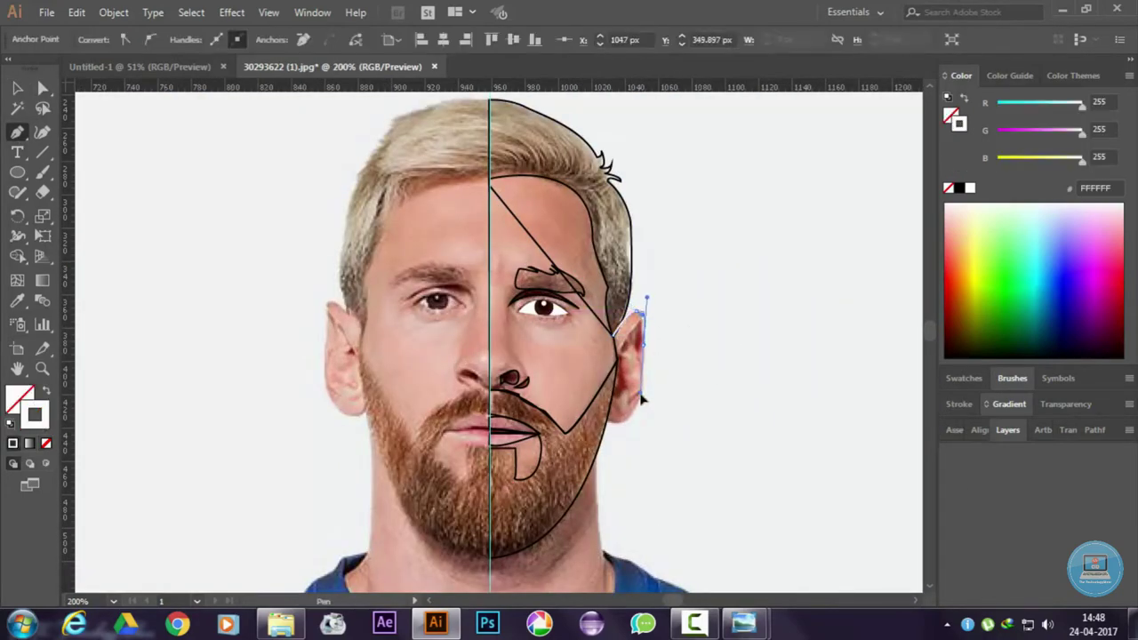
pyautogui.hotkey('ctrl', '+')
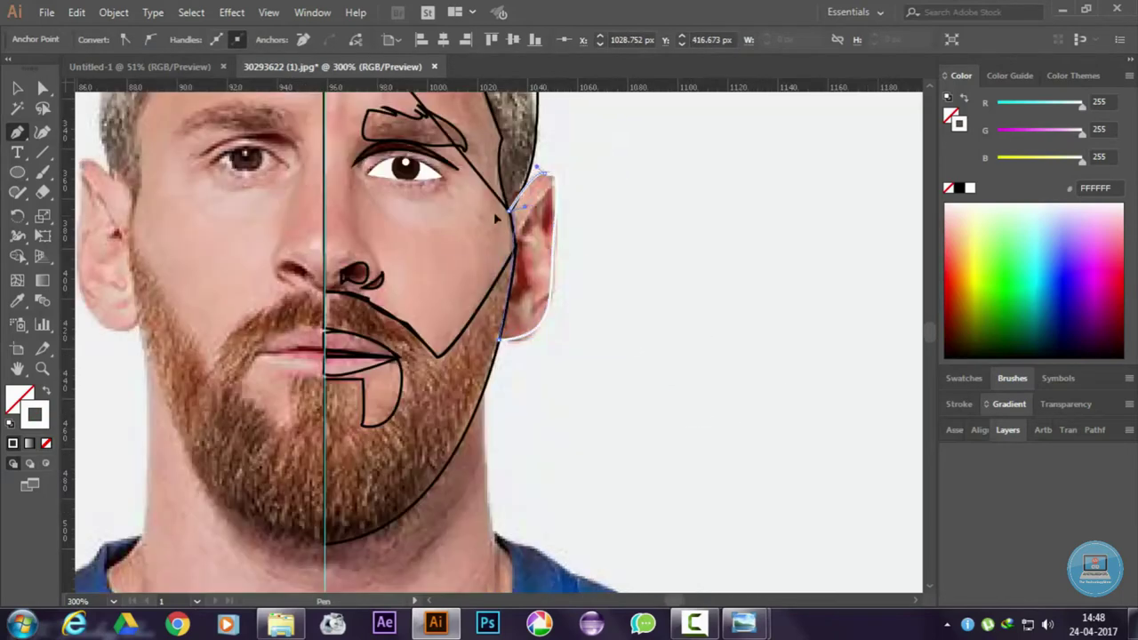
pyautogui.moveTo(546, 188); pyautogui.dragTo(553, 241)
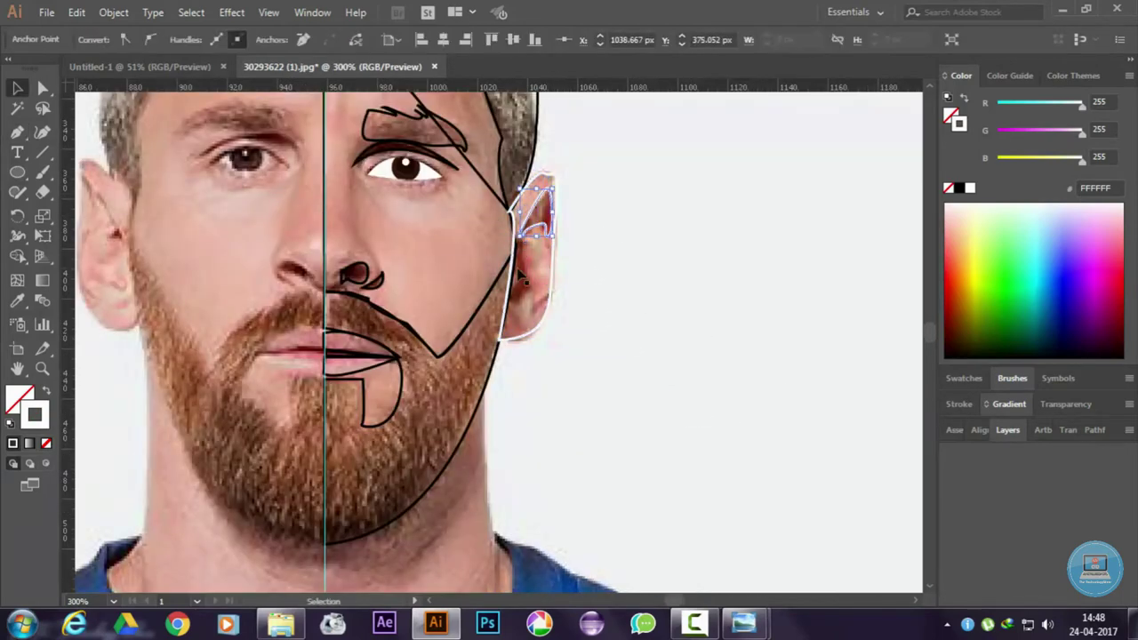
pyautogui.moveTo(510, 308); pyautogui.dragTo(509, 311)
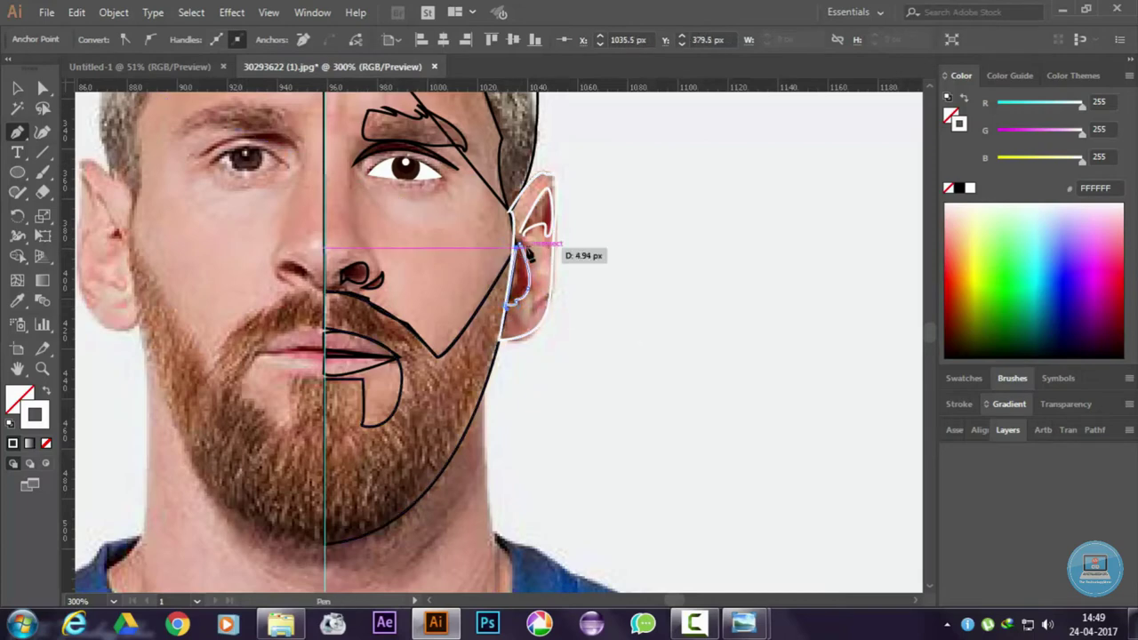
pyautogui.hotkey('ctrl', '-')
pyautogui.hotkey('ctrl', '-')
pyautogui.hotkey('ctrl', '+')
pyautogui.hotkey('ctrl', '+')
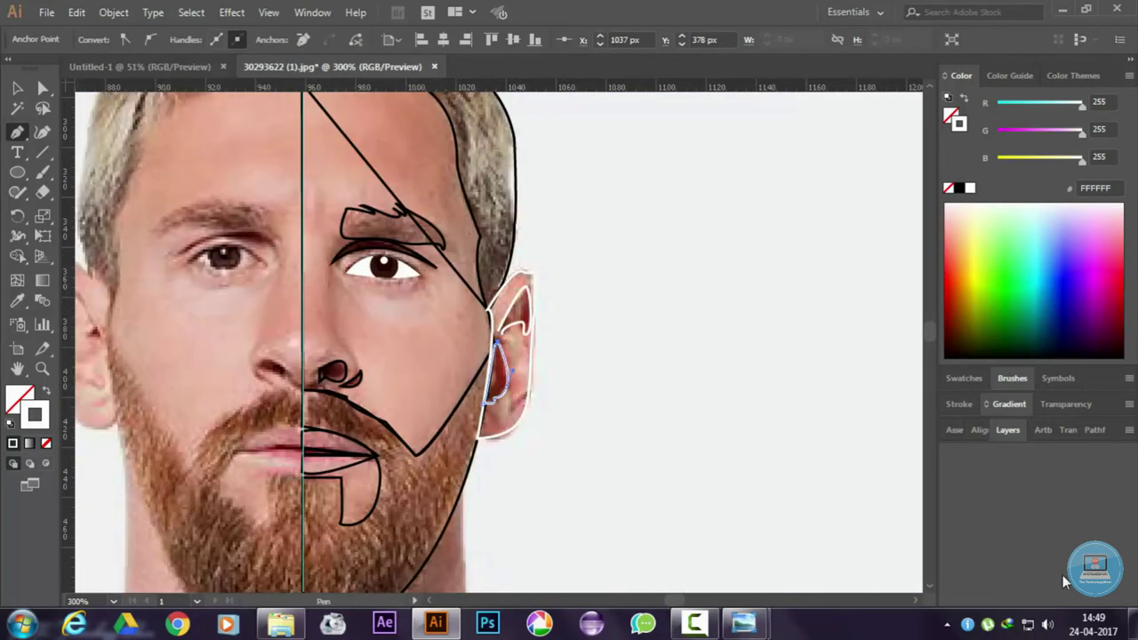
pyautogui.press('v')
pyautogui.hotkey('ctrl', 'a')
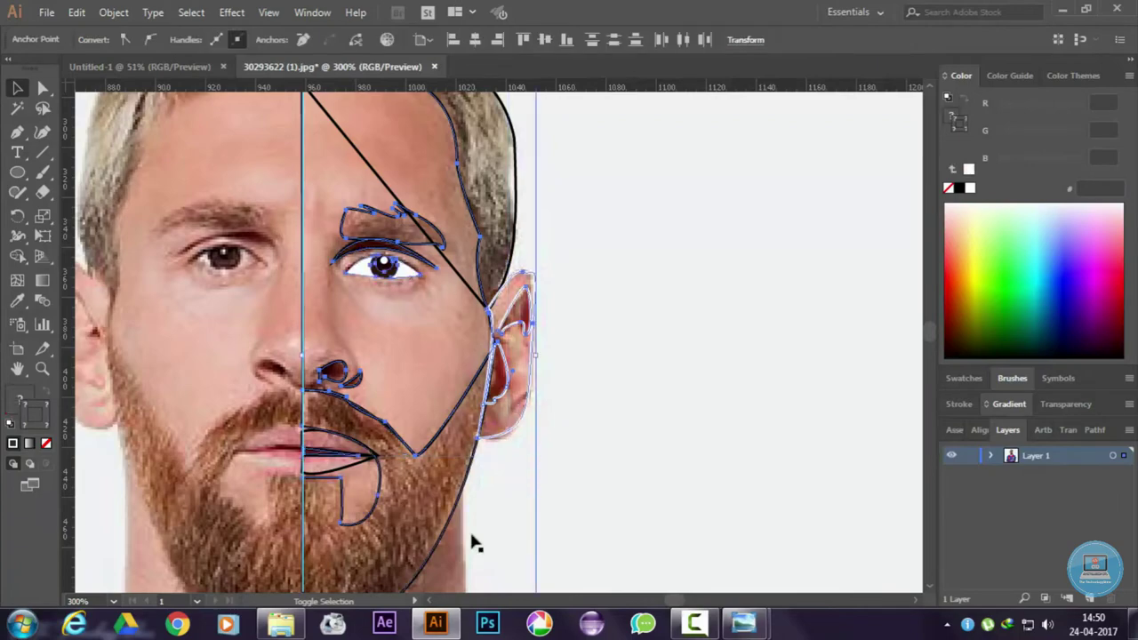
# - Group all traced paths with Ctrl+G and move the group onto a new Layer 2
pyautogui.scroll(-2, 476, 542)
pyautogui.click(508, 346)
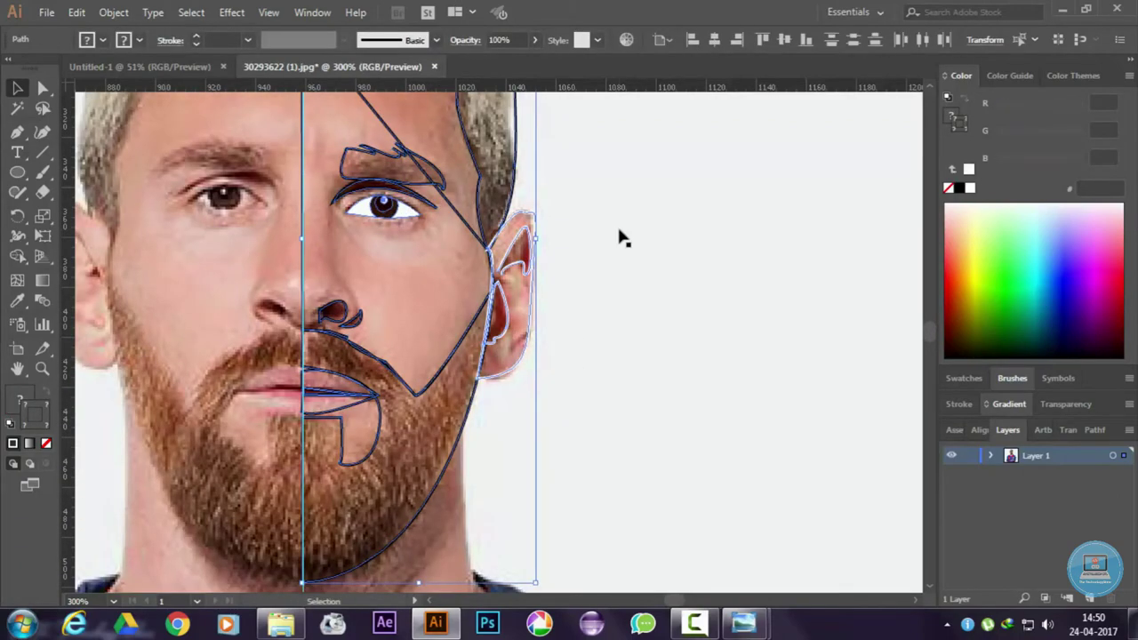
pyautogui.hotkey('ctrl', '-')
pyautogui.hotkey('ctrl', '-')
pyautogui.hotkey('ctrl', 'a')
pyautogui.hotkey('ctrl', 'g')
pyautogui.hotkey('ctrl', '+')
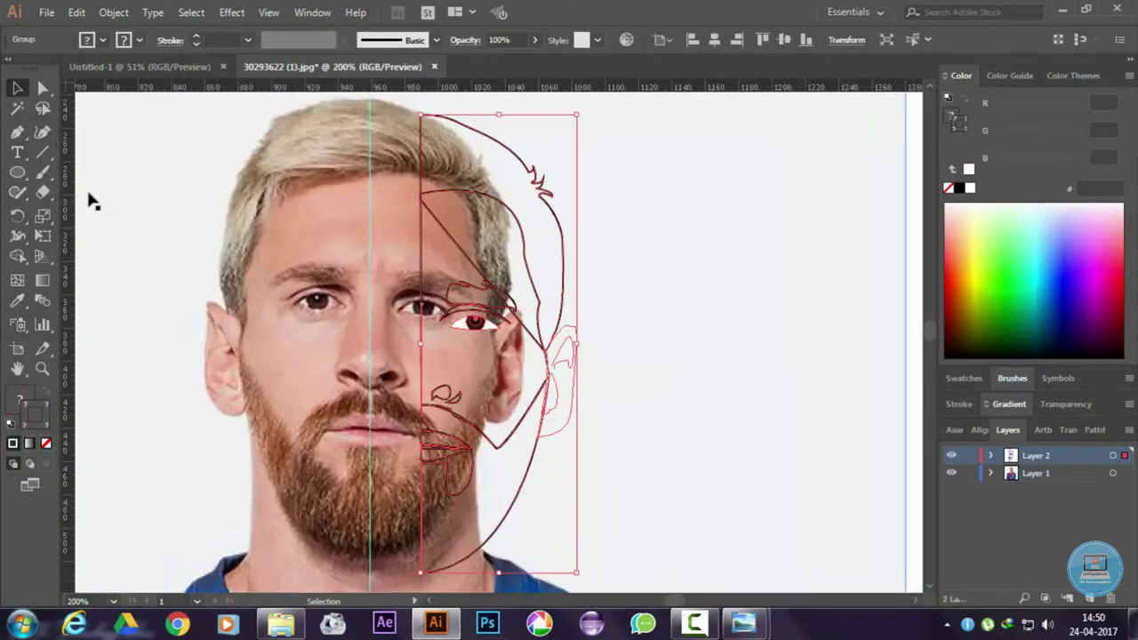
pyautogui.moveTo(421, 242); pyautogui.dragTo(373, 242)
# - Inspect the portrait, selecting the photo and then the inner ear path
pyautogui.hotkey('ctrl', '+')
pyautogui.scroll(-4, 752, 510)
pyautogui.scroll(1, 734, 513)
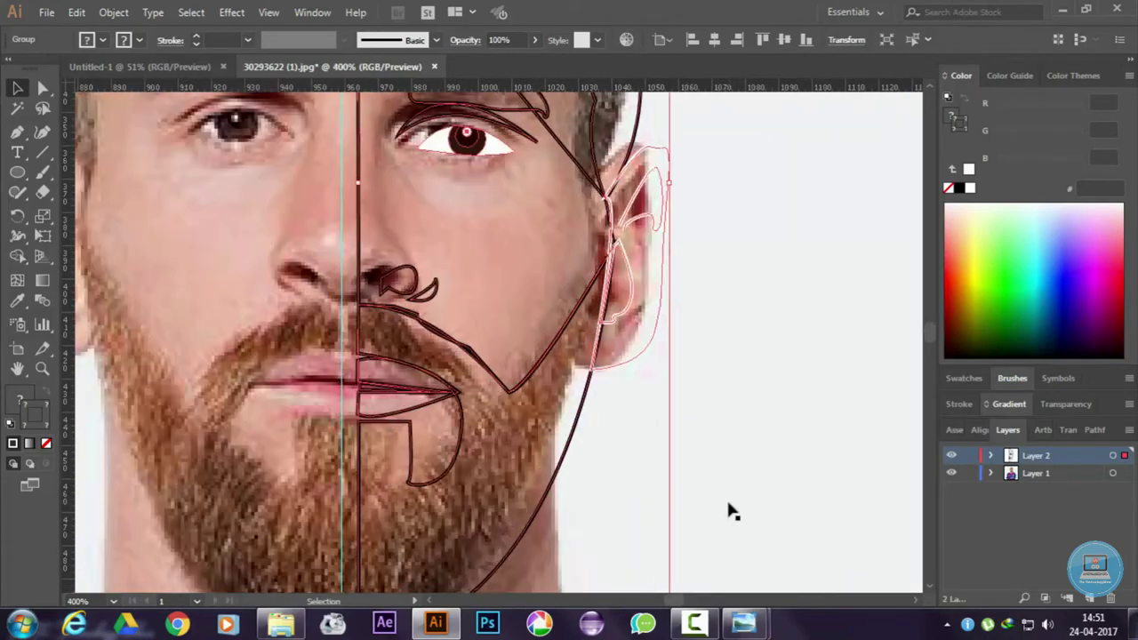
pyautogui.hotkey('ctrl', '-')
pyautogui.hotkey('ctrl', '-')
pyautogui.scroll(5, 729, 510)
pyautogui.click(765, 418)
pyautogui.hotkey('ctrl', '-')
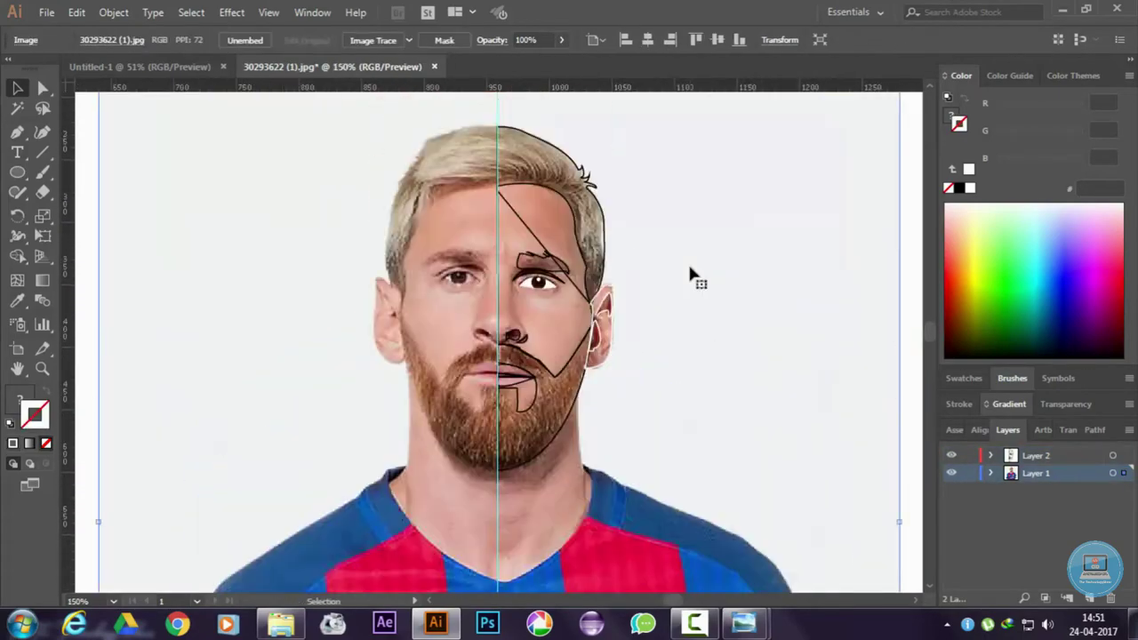
pyautogui.hotkey('ctrl', '+')
pyautogui.click(627, 410)
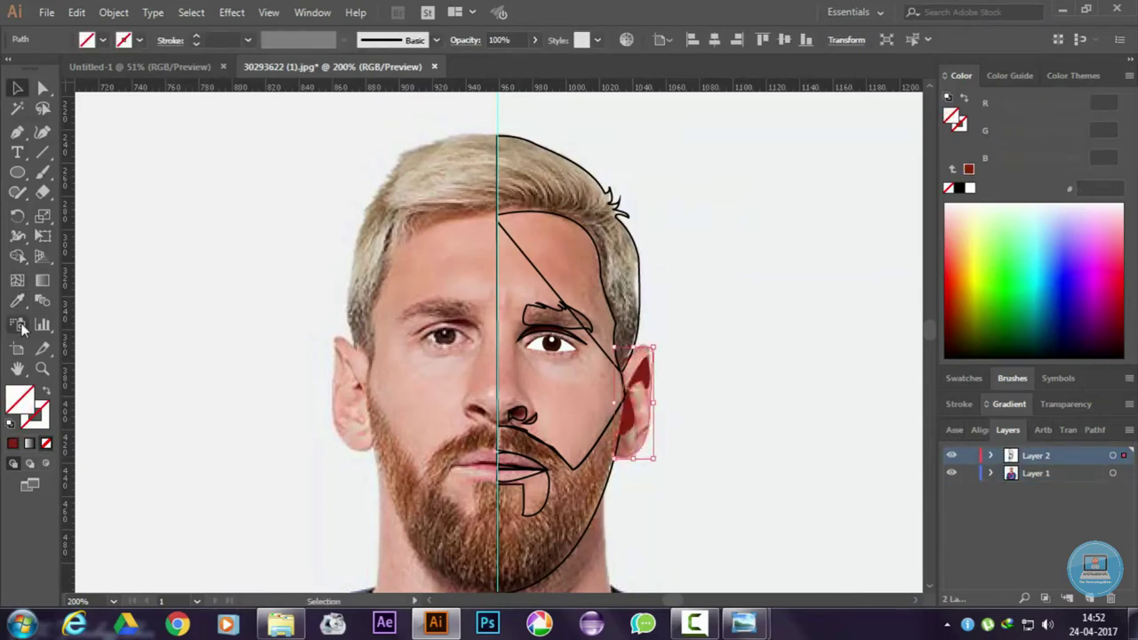
# - Fill the ear, face and eyebrow with colours sampled from the photo
pyautogui.click(641, 438)
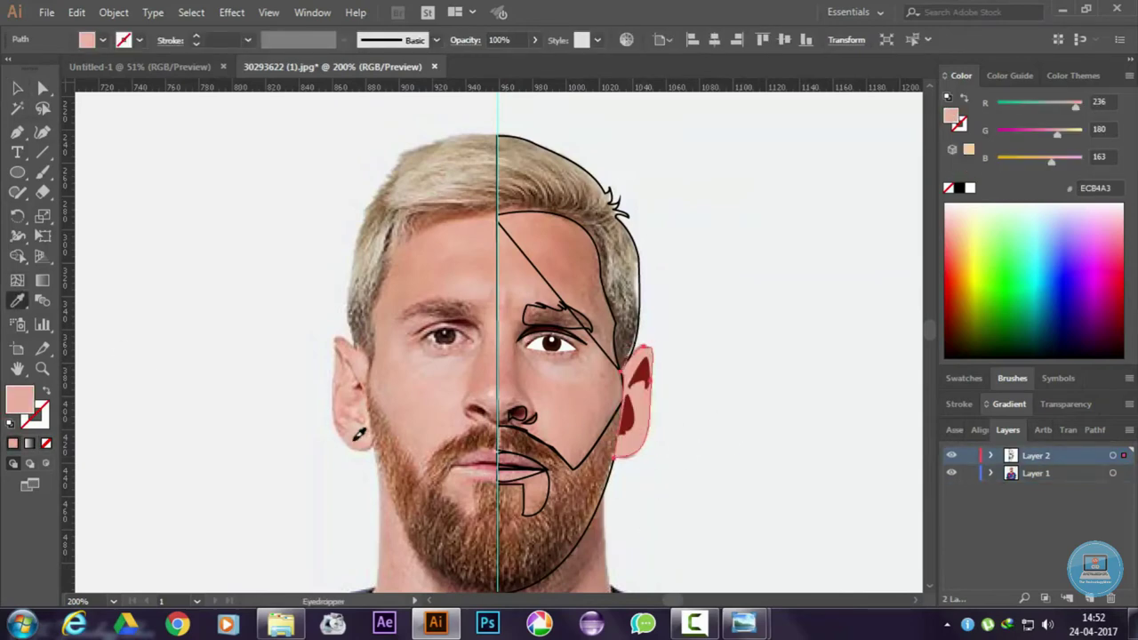
pyautogui.keyDown('ctrl'); pyautogui.click(562, 223); pyautogui.keyUp('ctrl')
pyautogui.click(433, 435)
pyautogui.keyDown('ctrl'); pyautogui.click(551, 313); pyautogui.keyUp('ctrl')
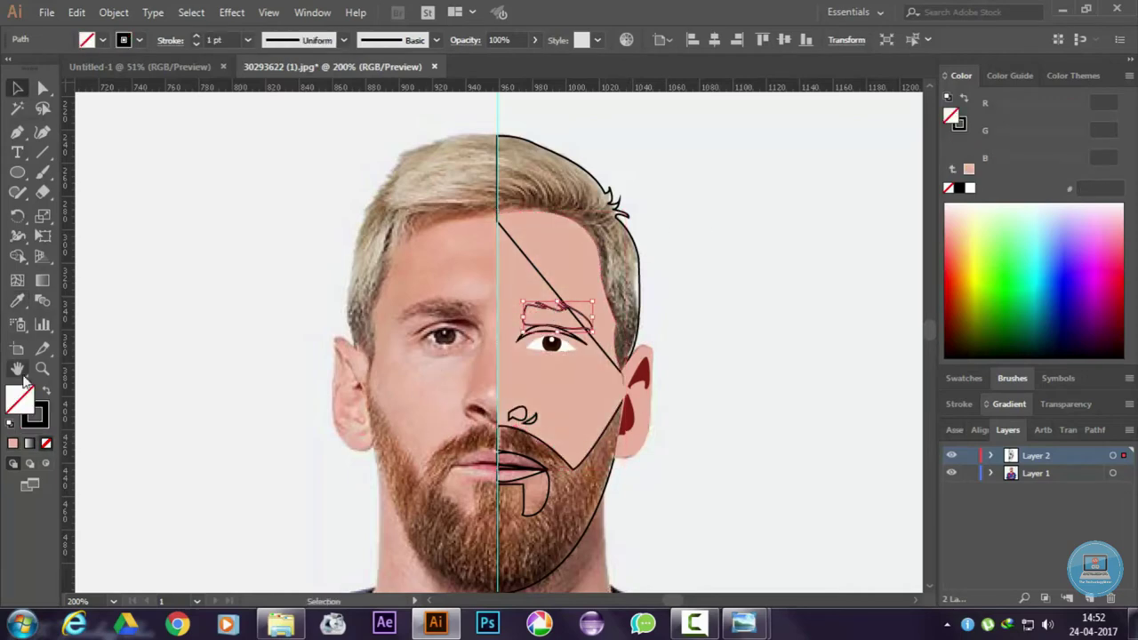
pyautogui.click(444, 305)
pyautogui.keyDown('ctrl'); pyautogui.click(536, 543); pyautogui.keyUp('ctrl')
# - Fill the beard with sampled brown and the hair with the dark pupil colour
pyautogui.click(418, 534)
pyautogui.click(405, 507)
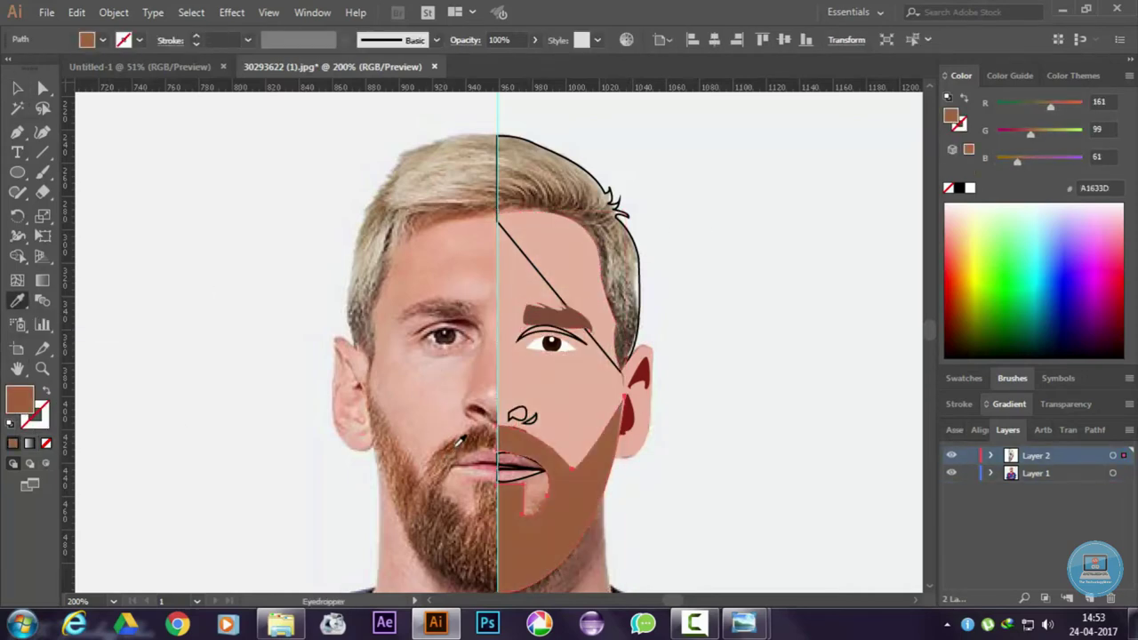
pyautogui.click(427, 524)
pyautogui.keyDown('ctrl'); pyautogui.click(569, 178); pyautogui.keyUp('ctrl')
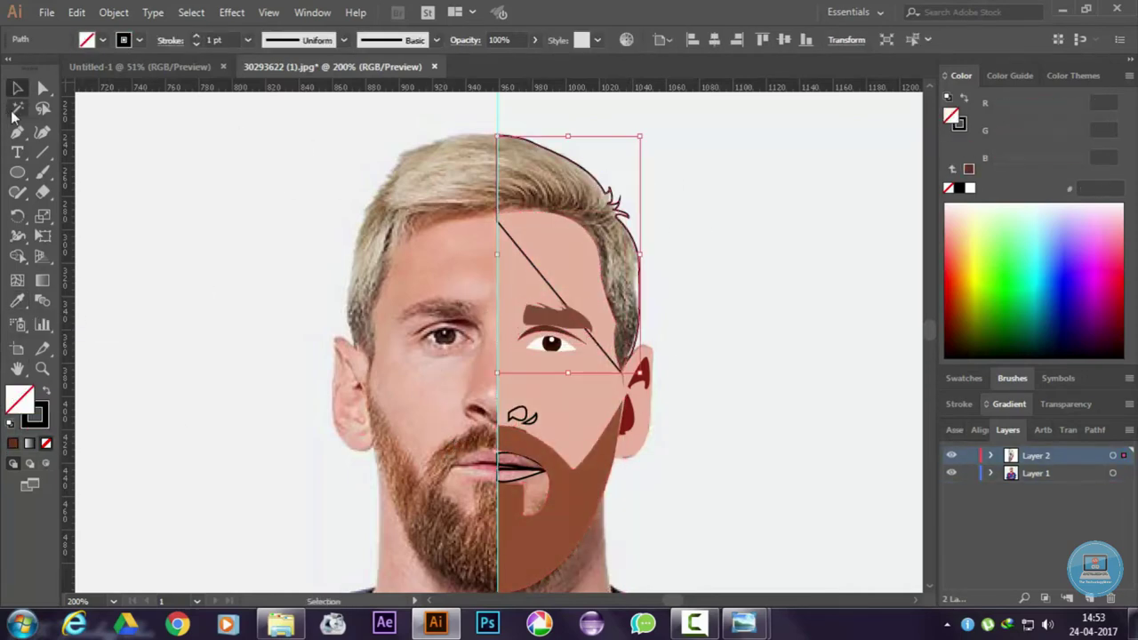
pyautogui.hotkey('ctrl', 'z')
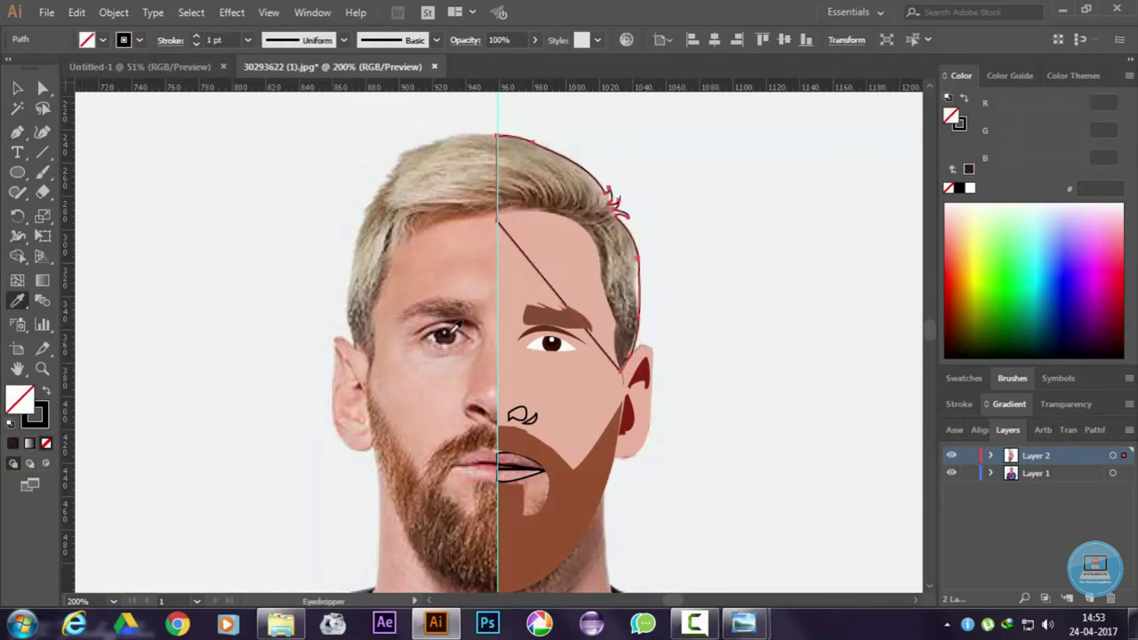
pyautogui.click(450, 334)
# - Send the hair path behind the face
pyautogui.rightClick(558, 225)
pyautogui.rightClick(591, 255)
pyautogui.click(838, 561)
pyautogui.hotkey('ctrl', '=')
pyautogui.hotkey('ctrl', '=')
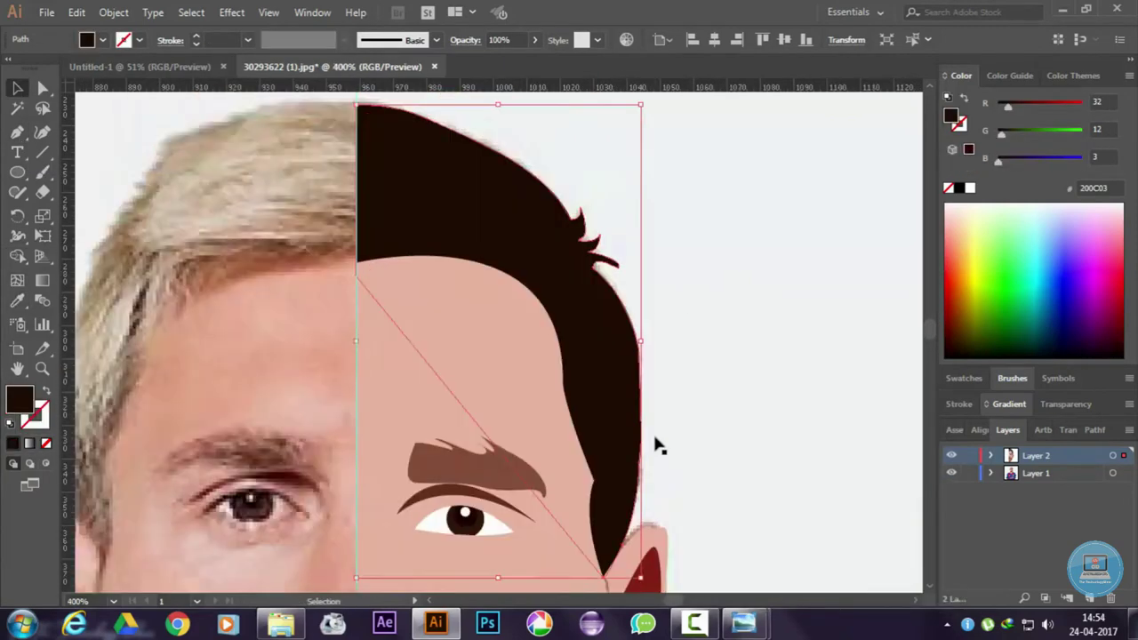
pyautogui.scroll(-5, 658, 446)
# - Fill the lips with pink and the thin lip line with dark red
pyautogui.click(382, 425)
pyautogui.press('i')
pyautogui.click(333, 427)
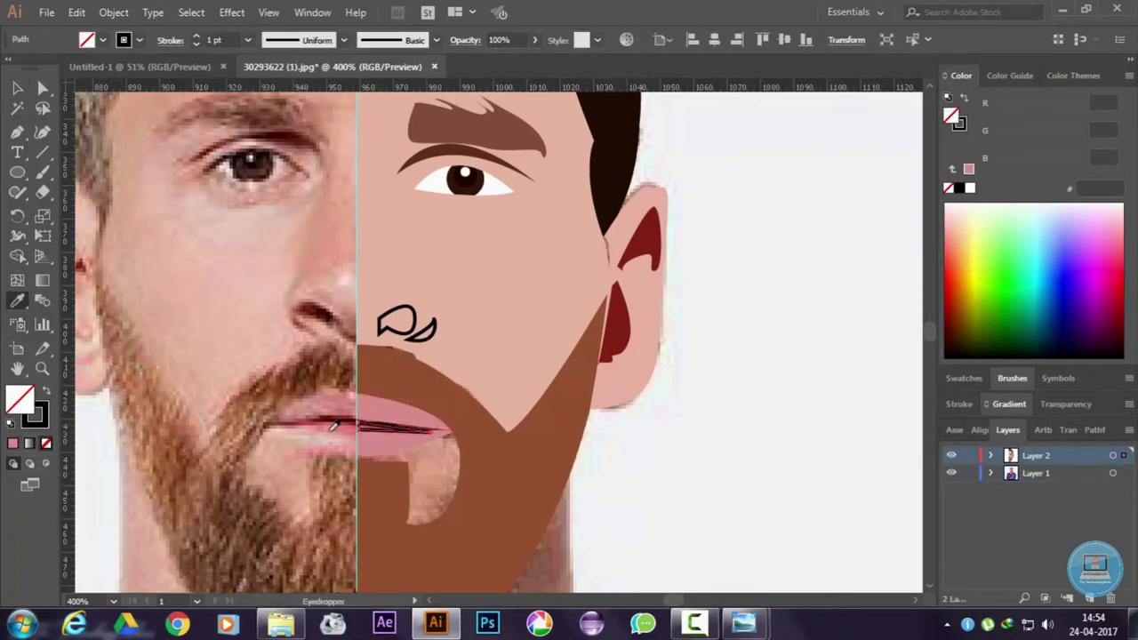
pyautogui.click(335, 425)
pyautogui.press('v')
# - Drag the lip-line anchors so the dark line tapers to the mouth corner
pyautogui.hotkey('ctrl', '=')
pyautogui.hotkey('ctrl', '=')
pyautogui.hotkey('ctrl', '=')
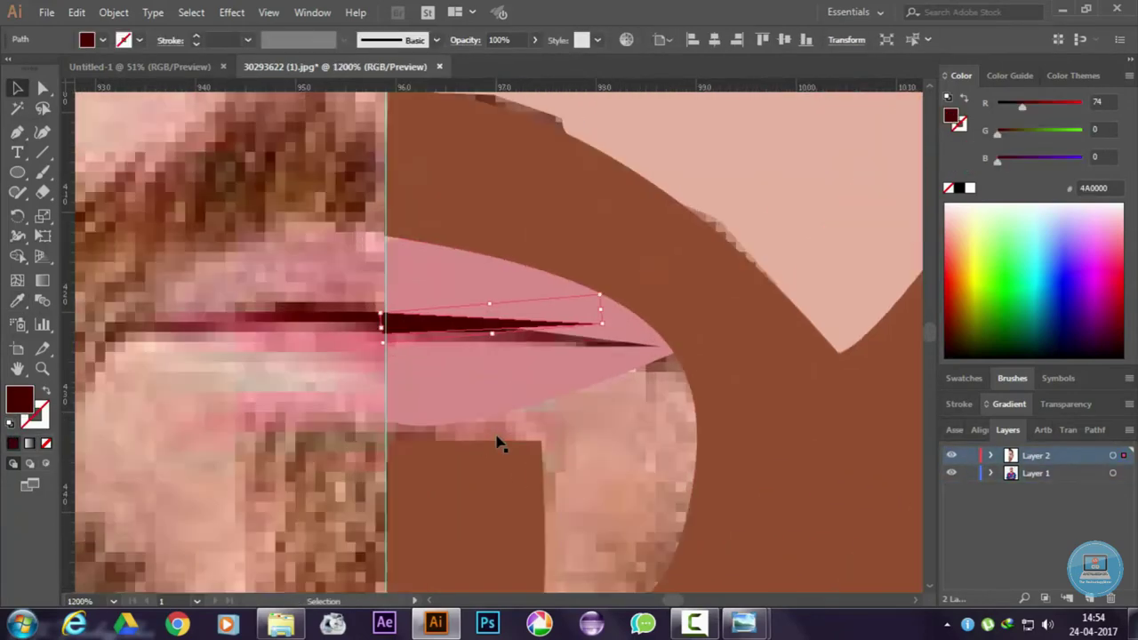
pyautogui.moveTo(385, 346); pyautogui.dragTo(385, 338)
pyautogui.moveTo(648, 355); pyautogui.dragTo(661, 360)
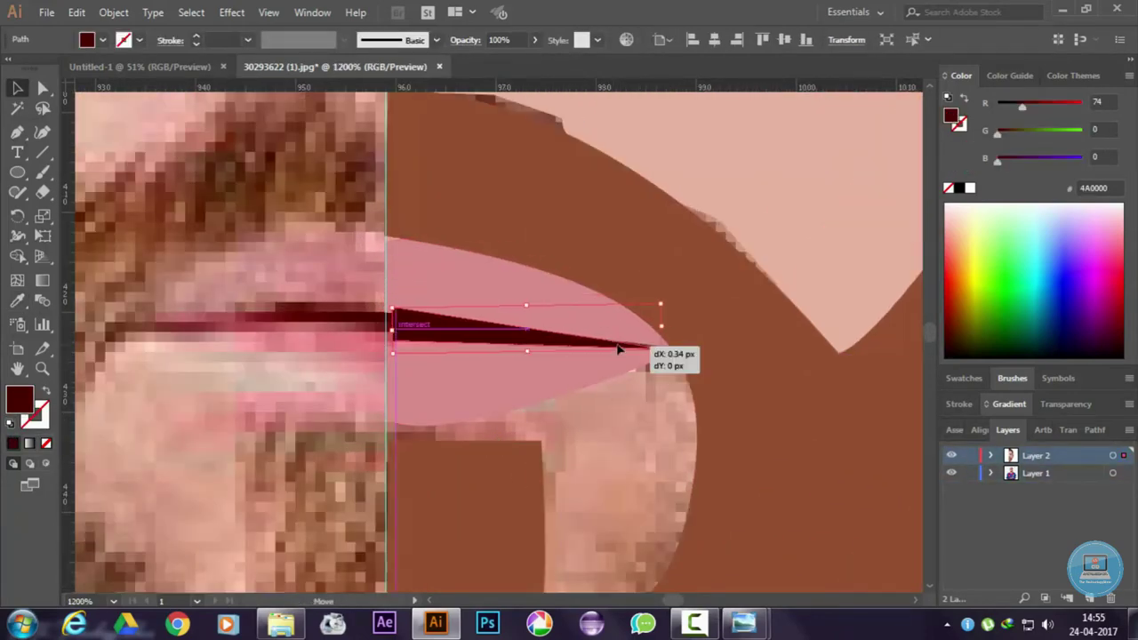
pyautogui.hotkey('ctrl', '-')
pyautogui.click(836, 374)
pyautogui.hotkey('ctrl', '-')
pyautogui.hotkey('ctrl', '-')
pyautogui.scroll(-5, 822, 378)
# - Draw a new ear-piece shape between the face and ear with the Pen tool
pyautogui.scroll(5, 823, 378)
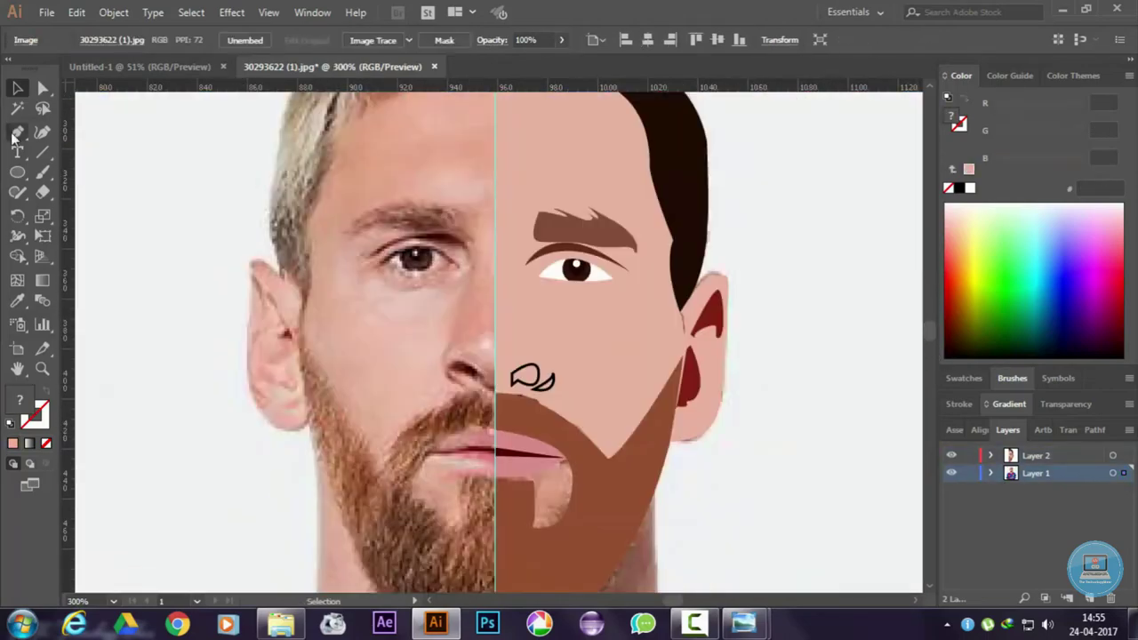
pyautogui.press('p')
pyautogui.click(494, 487)
pyautogui.click(539, 544)
pyautogui.click(601, 510)
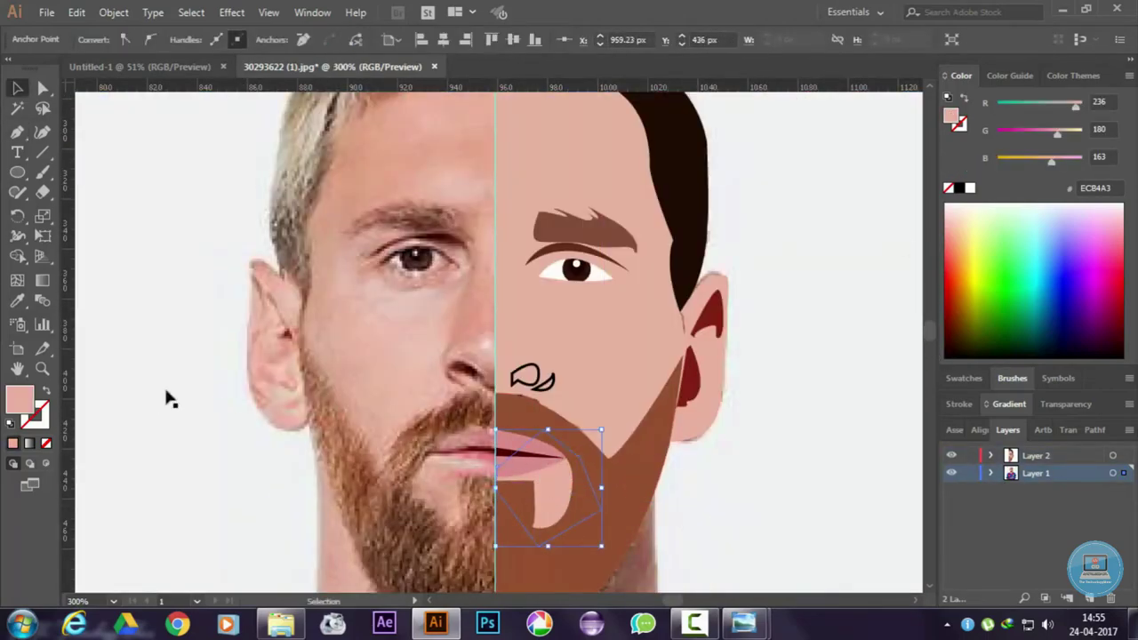
pyautogui.click(145, 208)
pyautogui.scroll(-5, 877, 317)
pyautogui.scroll(3, 799, 362)
pyautogui.hotkey('ctrl', '=')
pyautogui.press('p')
pyautogui.click(729, 326)
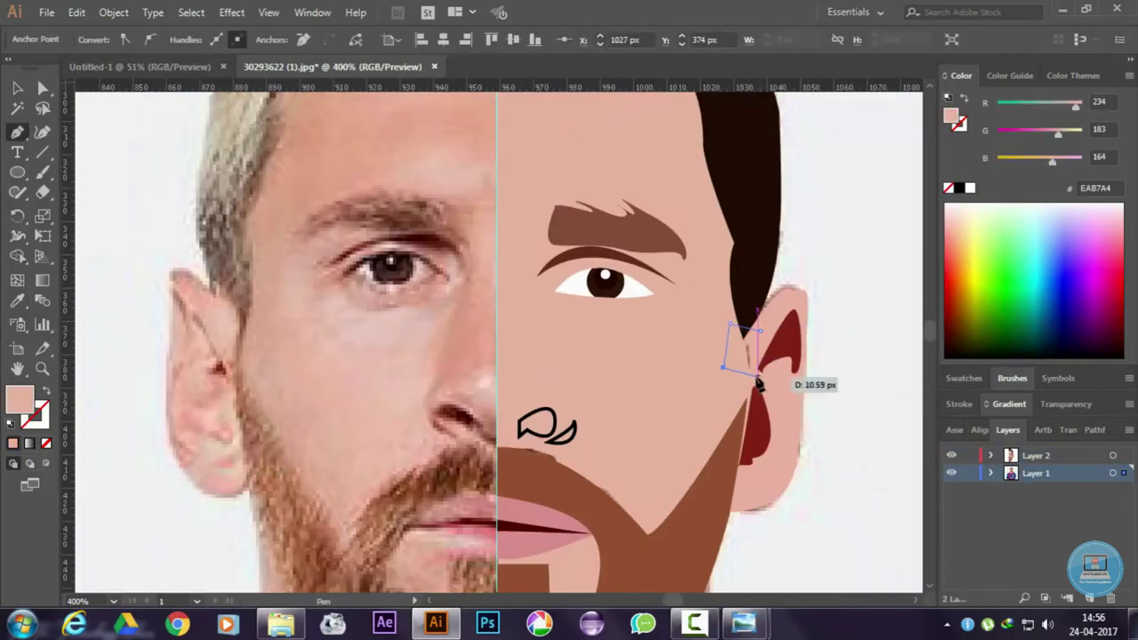
# - Eyedrop the photo's skin tone onto the ear piece and dark brown onto the nose
pyautogui.click(17, 88)
pyautogui.click(216, 363)
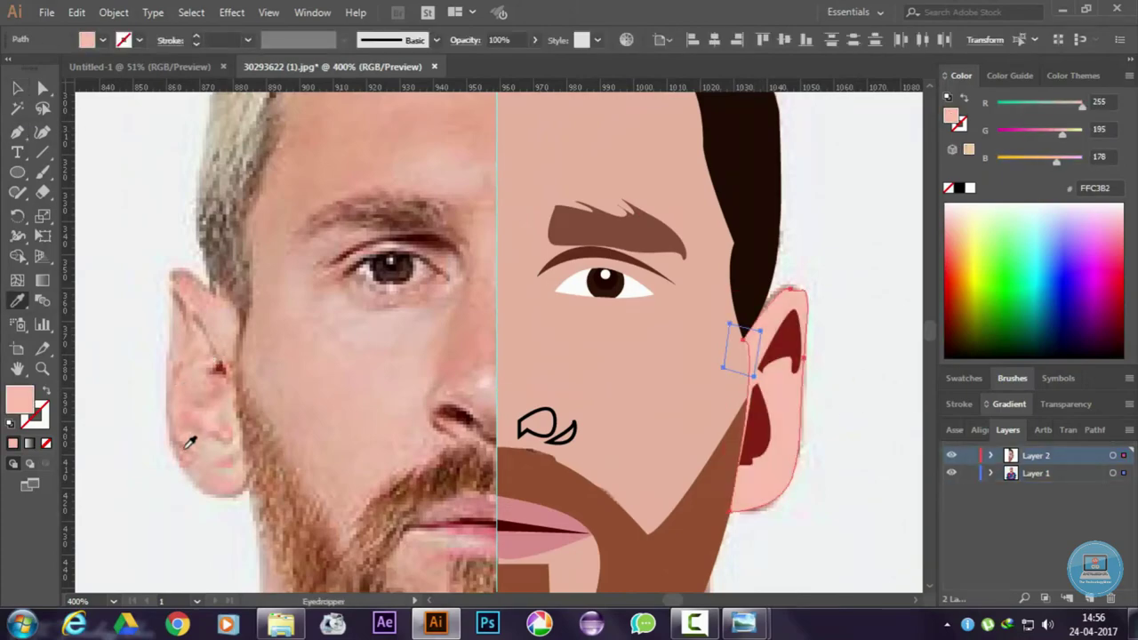
pyautogui.hotkey('ctrl', '0')
pyautogui.click(172, 171)
pyautogui.hotkey('ctrl', '=')
pyautogui.hotkey('ctrl', '=')
pyautogui.hotkey('ctrl', '=')
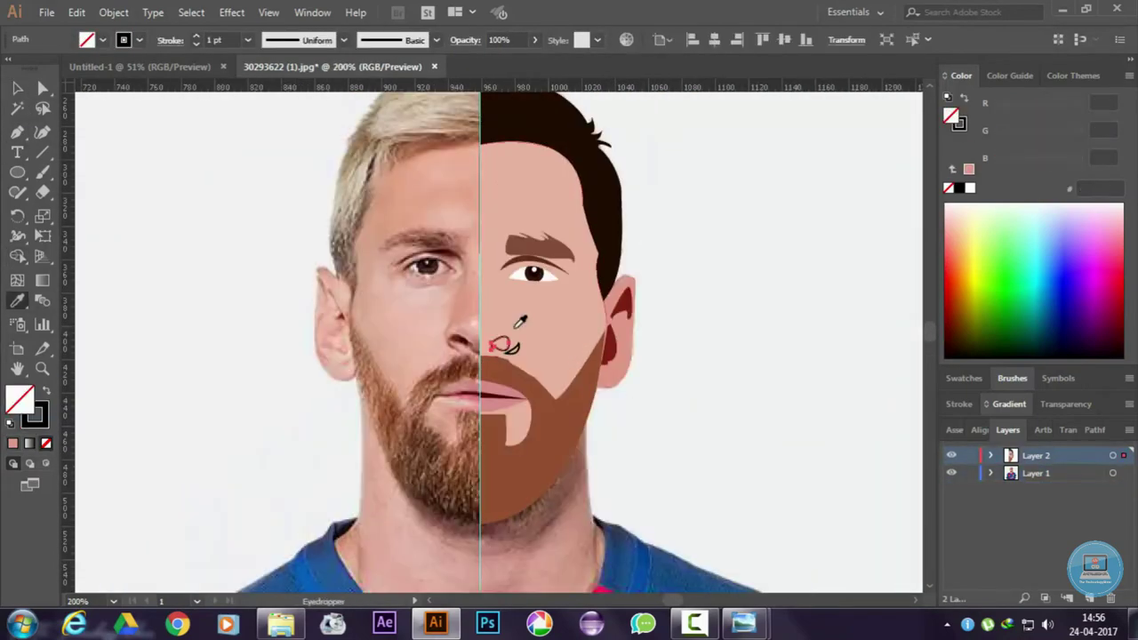
pyautogui.click(508, 345)
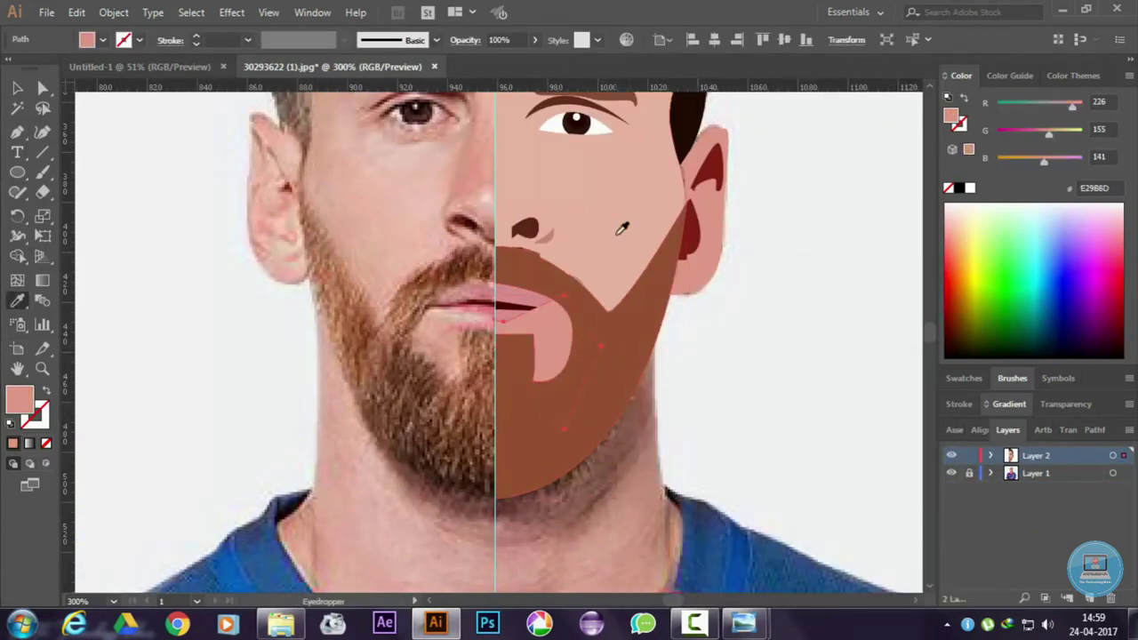
# - Rearrange the ear piece's stacking: send backward, behind the hair, then bring to front
pyautogui.click(549, 352)
pyautogui.press('v')
pyautogui.rightClick(685, 198)
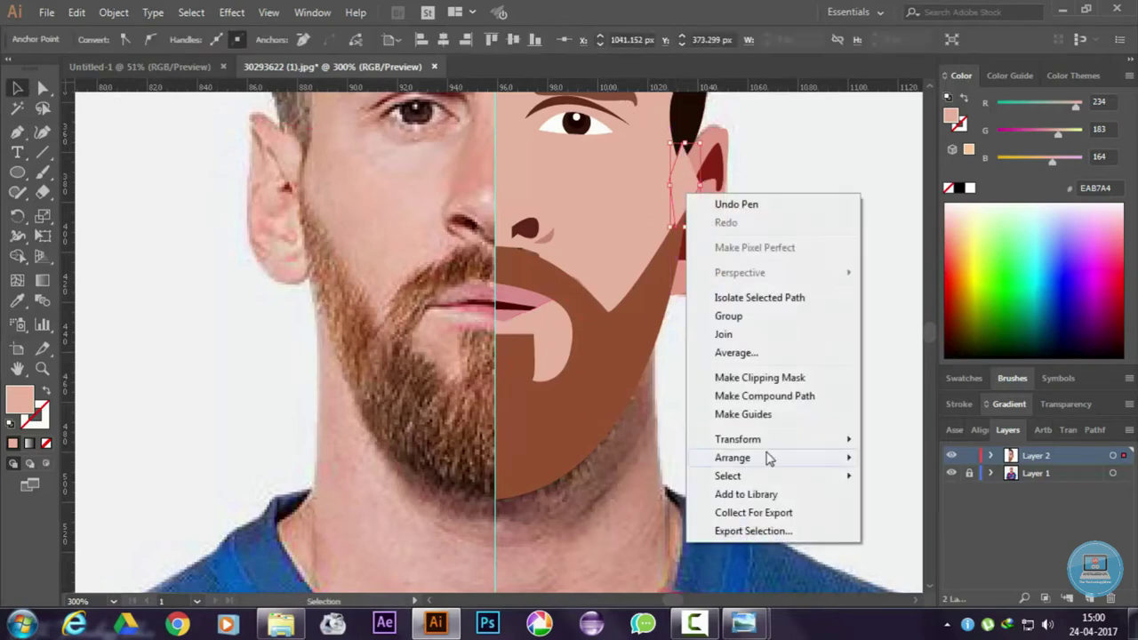
pyautogui.press('Escape')
pyautogui.rightClick(678, 186)
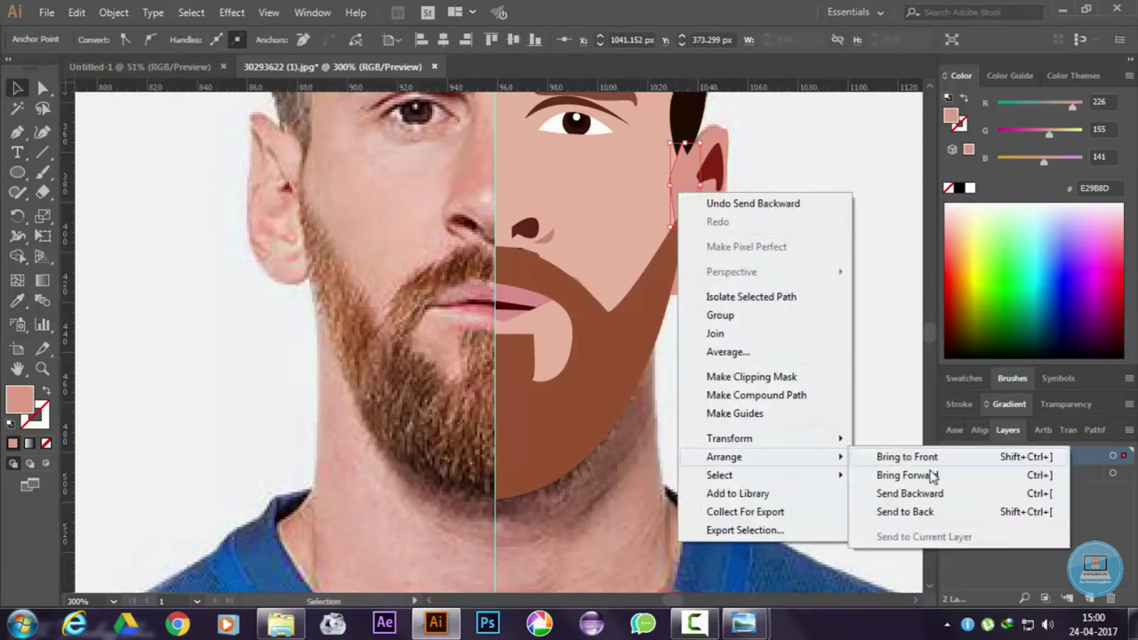
pyautogui.click(898, 488)
pyautogui.rightClick(674, 182)
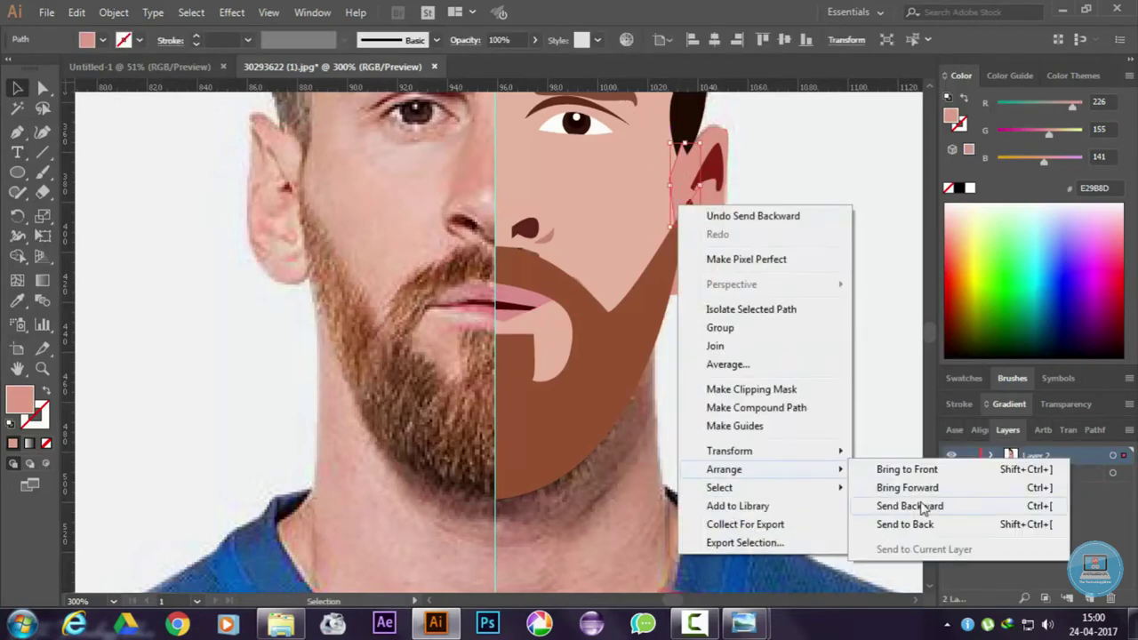
pyautogui.click(904, 506)
pyautogui.rightClick(729, 226)
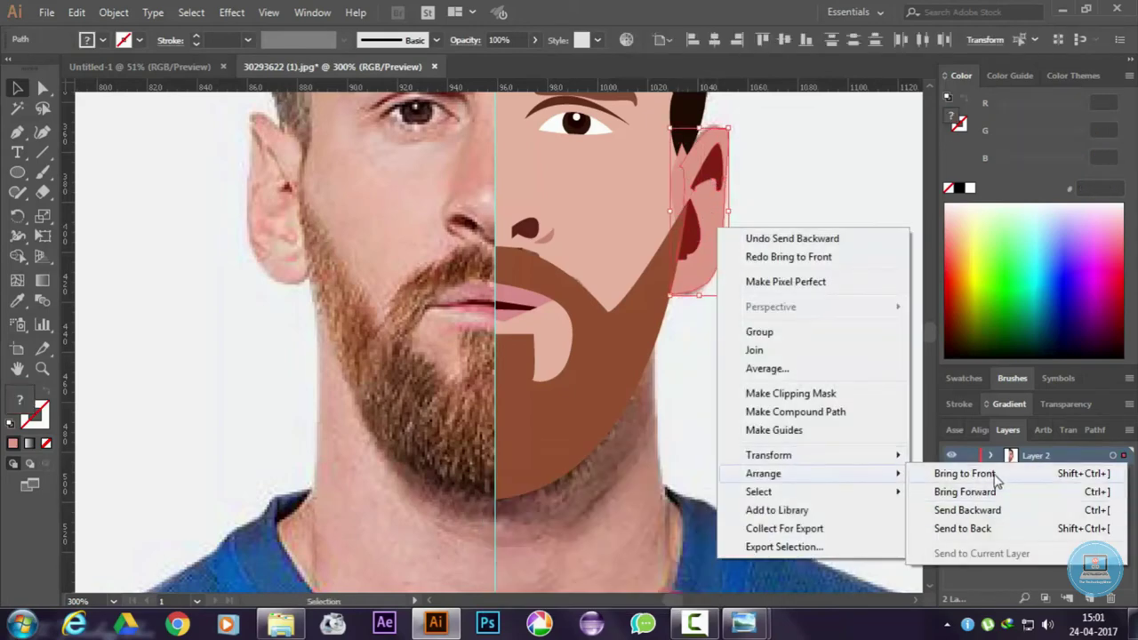
pyautogui.click(960, 472)
pyautogui.rightClick(670, 189)
pyautogui.hotkey('ctrl', '-')
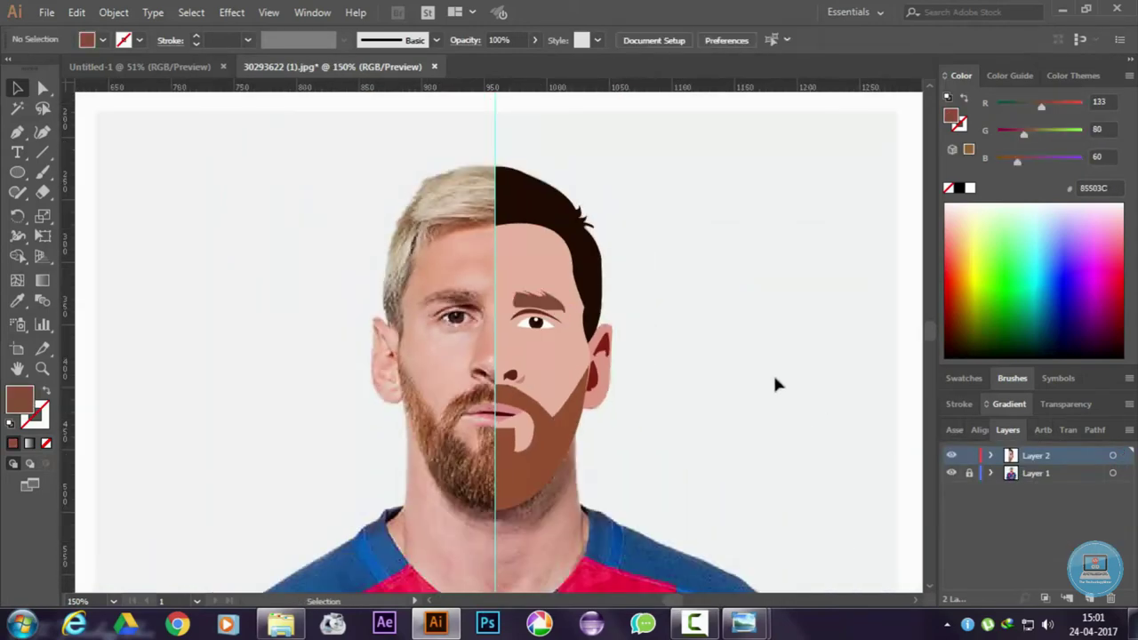
# - Reflect a vertical copy of the half-face and move it onto the left side
pyautogui.click(587, 382)
pyautogui.rightClick(509, 299)
pyautogui.click(744, 506)
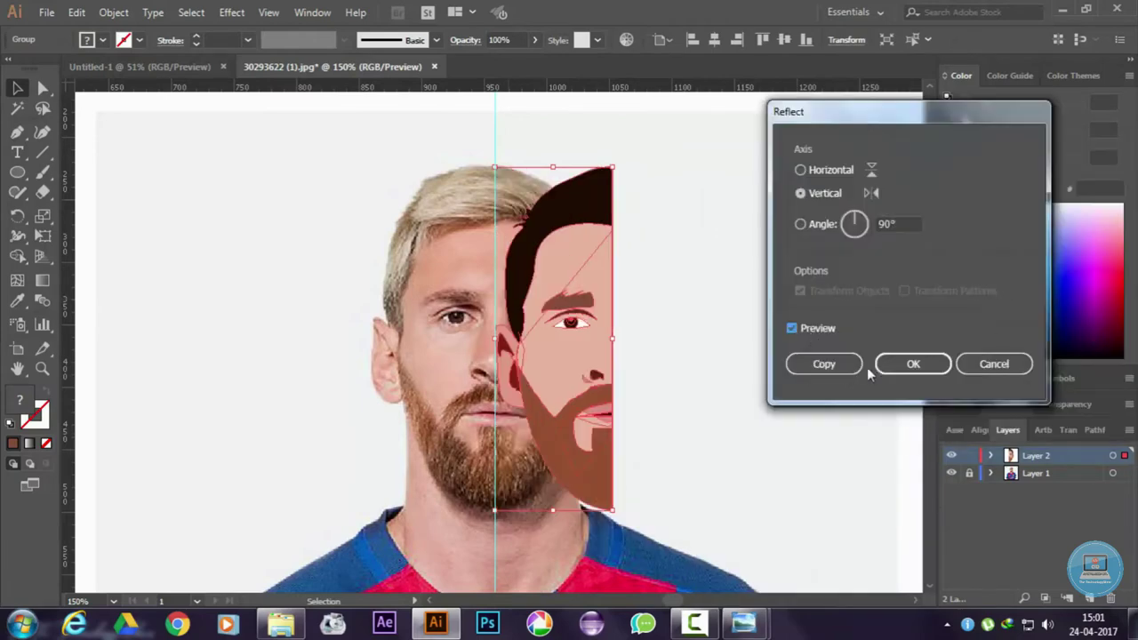
pyautogui.click(823, 364)
pyautogui.moveTo(585, 368); pyautogui.dragTo(460, 361)
pyautogui.scroll(5, 699, 351)
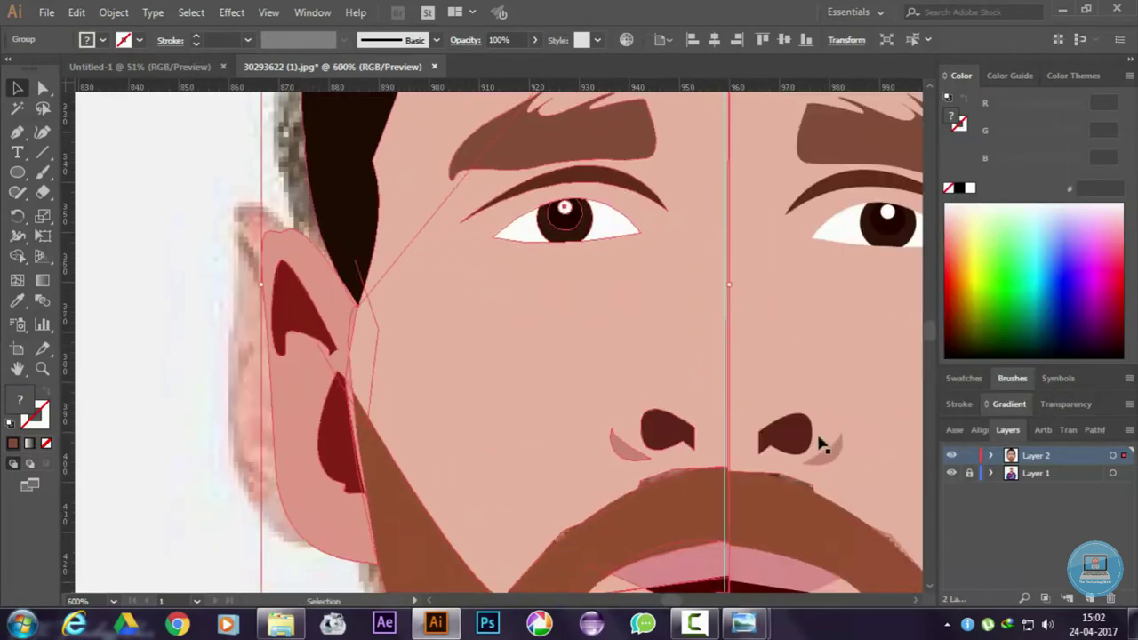
pyautogui.scroll(-3, 671, 525)
pyautogui.click(794, 384)
pyautogui.scroll(3, 720, 462)
# - Bring the dark lip line forward twice so it sits above the lips
pyautogui.rightClick(381, 329)
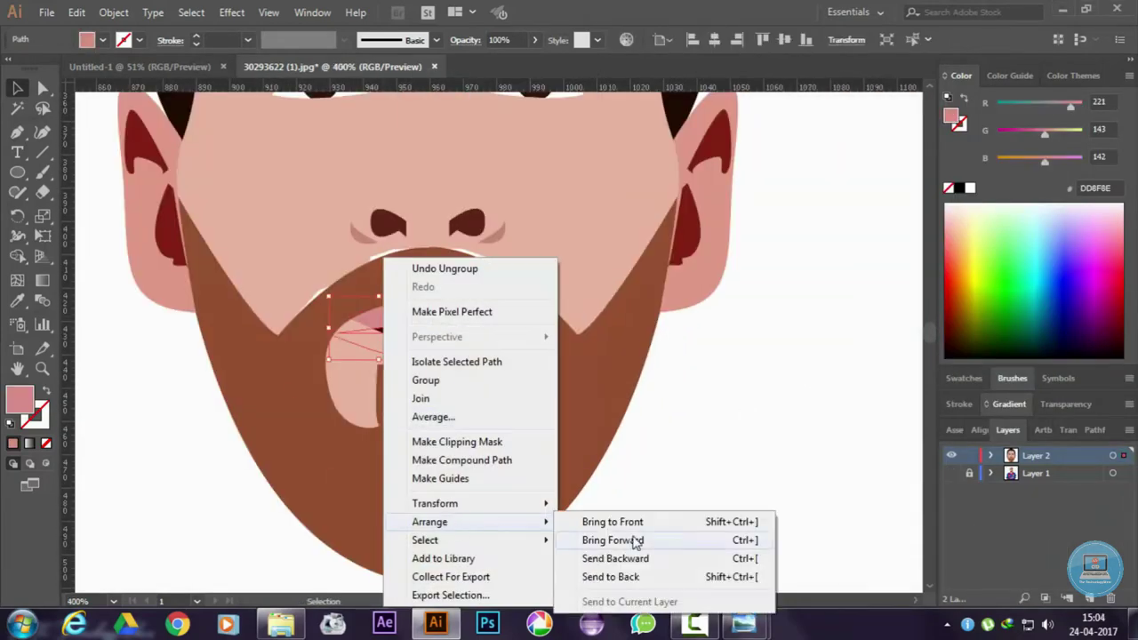
pyautogui.click(635, 541)
pyautogui.rightClick(433, 331)
pyautogui.click(711, 538)
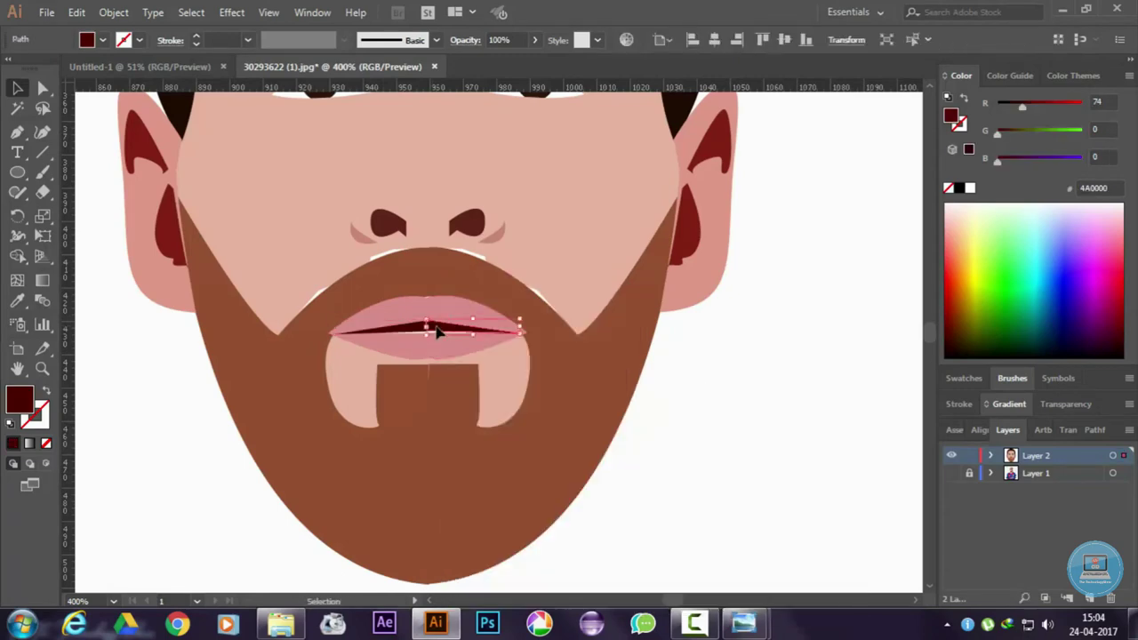
pyautogui.scroll(4, 427, 342)
# - Reflect a copy of the lip line and drag it onto the other lip half
pyautogui.rightClick(551, 337)
pyautogui.click(787, 305)
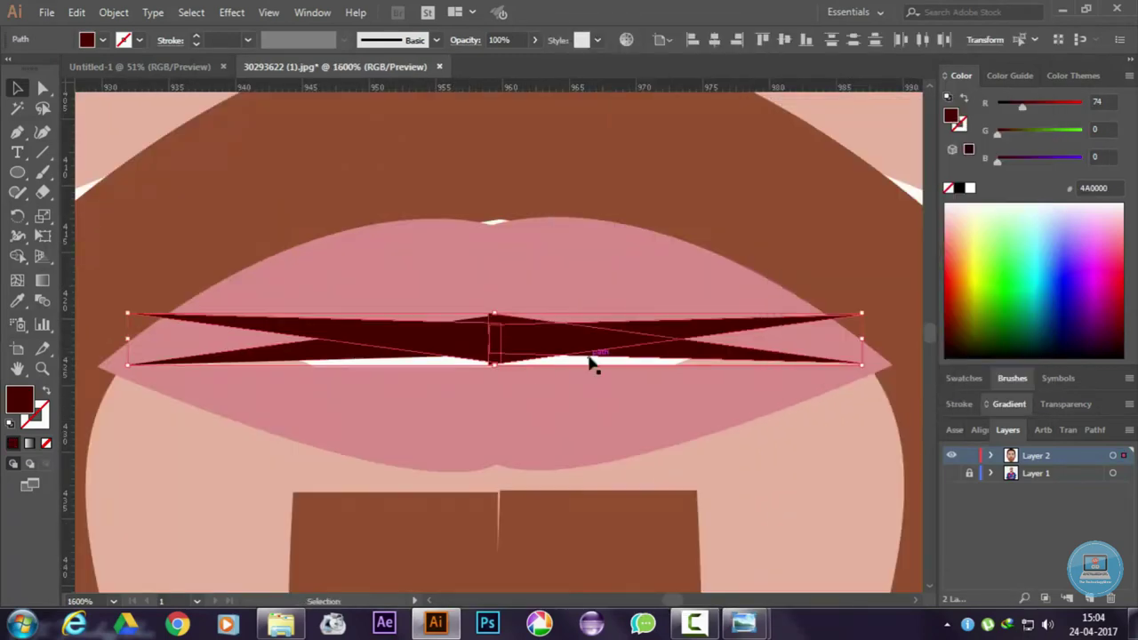
pyautogui.moveTo(548, 371); pyautogui.dragTo(587, 374)
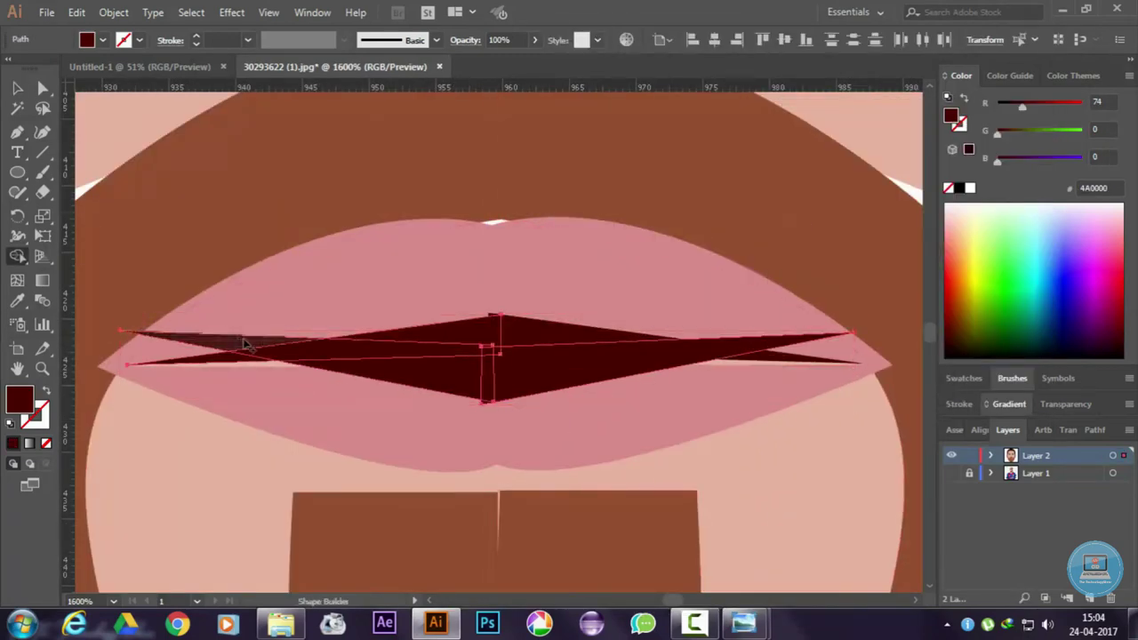
pyautogui.hotkey('ctrl', '0')
pyautogui.click(211, 211)
pyautogui.hotkey('ctrl', '=')
pyautogui.click(668, 418)
# - Stretch the beard wider so it reaches out toward both ears
pyautogui.moveTo(397, 498); pyautogui.dragTo(789, 504)
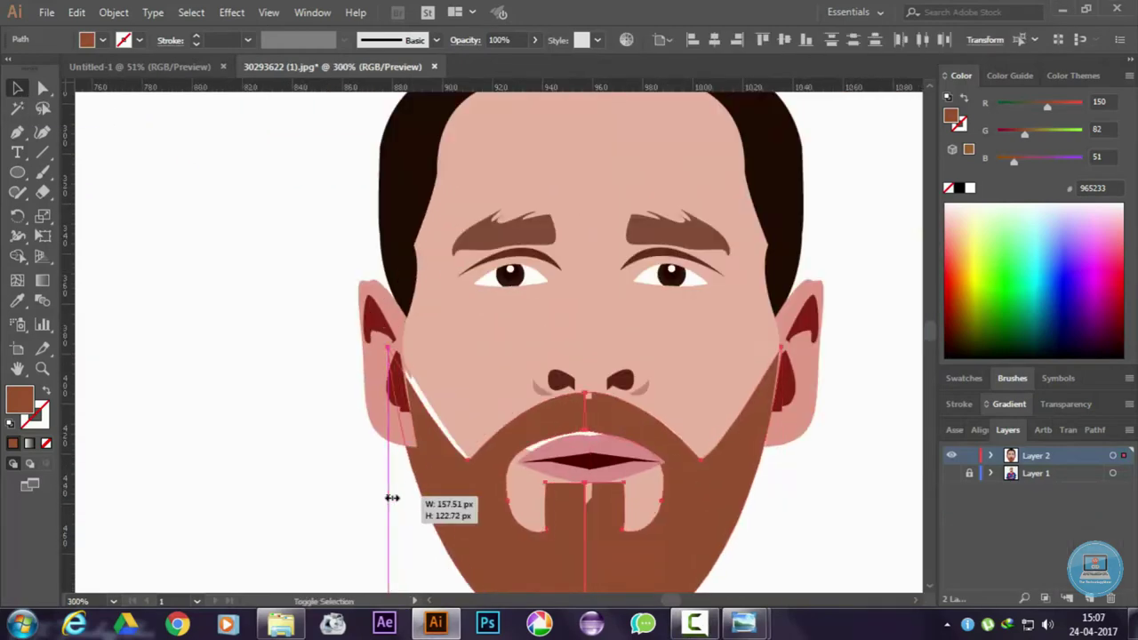
pyautogui.rightClick(387, 97)
pyautogui.press('Escape')
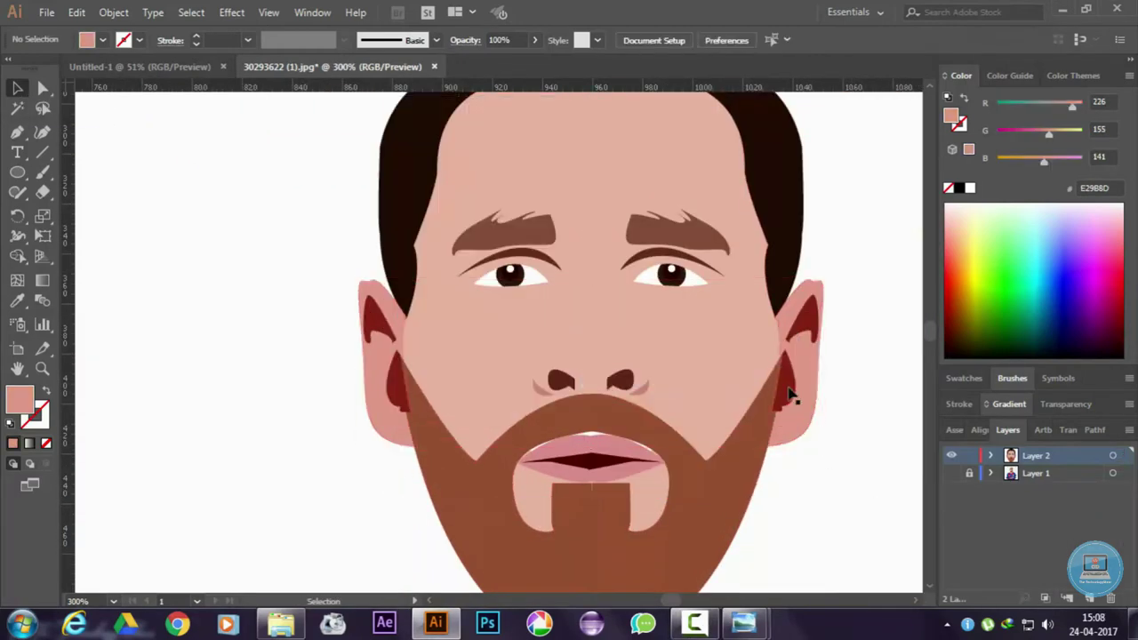
pyautogui.click(406, 389)
pyautogui.click(871, 432)
pyautogui.hotkey('ctrl', '-')
pyautogui.hotkey('ctrl', '+')
pyautogui.press('a')
pyautogui.click(365, 351)
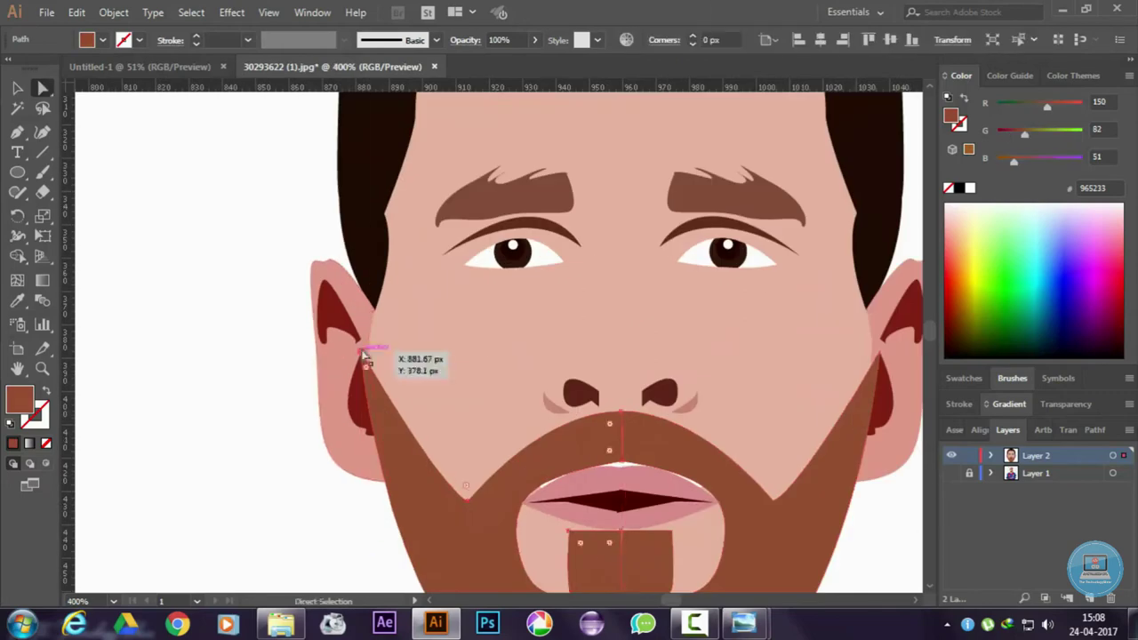
pyautogui.hotkey('ctrl', '-')
pyautogui.click(896, 373)
# - Paint over the mouth line's stray ends and white gaps along the upper lip with the Blob Brush
pyautogui.scroll(3, 825, 381)
pyautogui.hotkey('ctrl', '+')
pyautogui.hotkey('ctrl', '+')
pyautogui.click(643, 406)
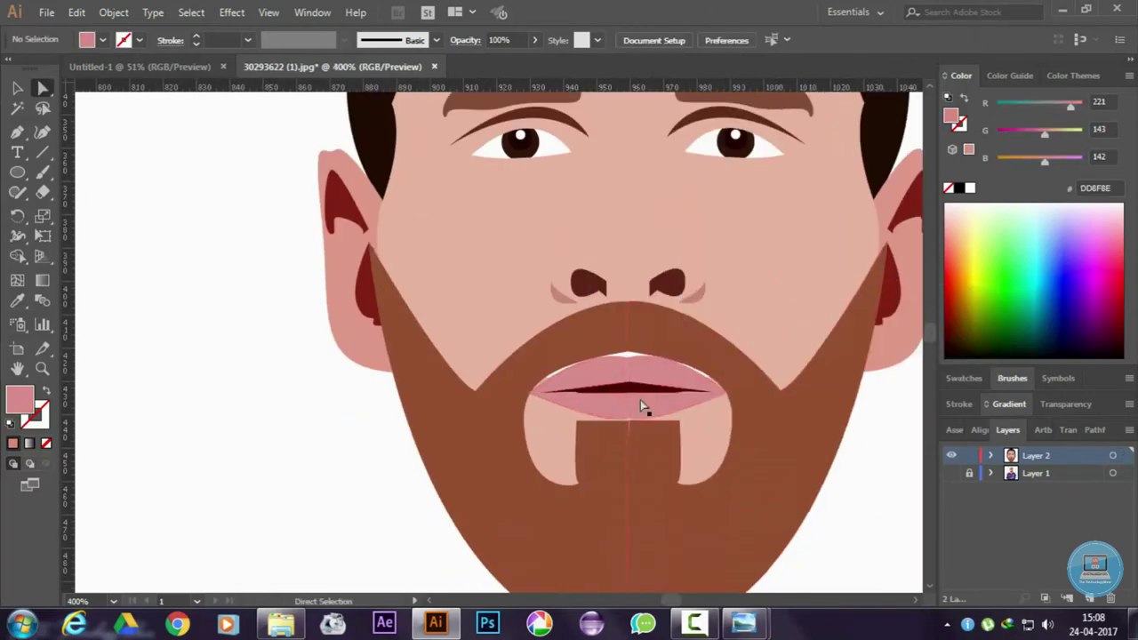
pyautogui.click(620, 391)
pyautogui.scroll(3, 786, 485)
pyautogui.scroll(-2, 590, 340)
pyautogui.hotkey('ctrl', 'shift', 'a')
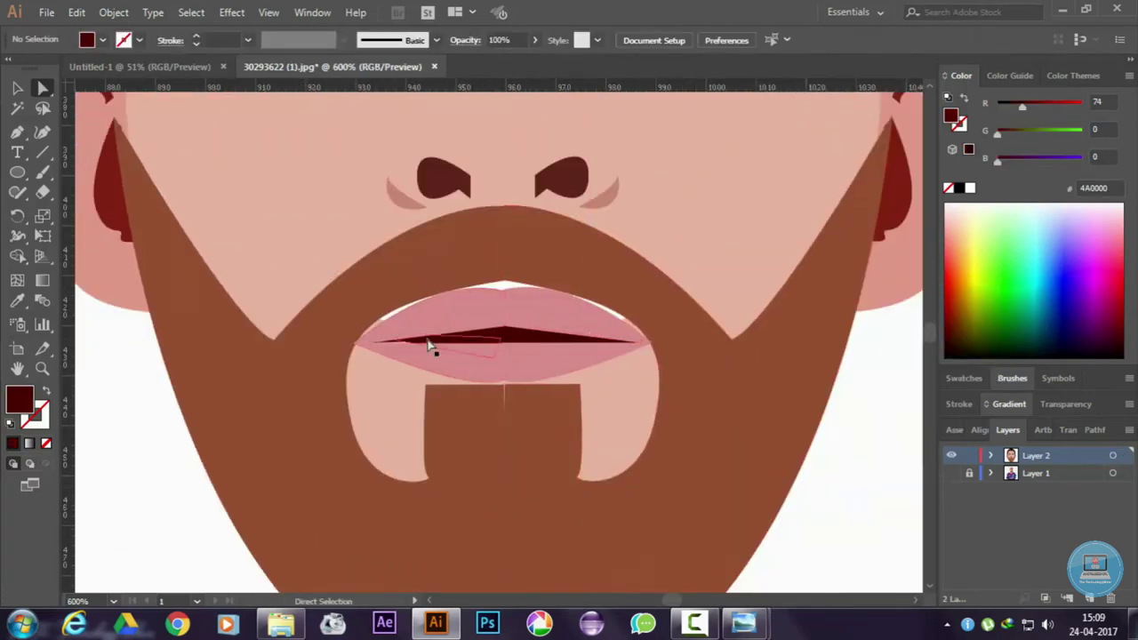
pyautogui.scroll(1, 505, 218)
pyautogui.press('b')
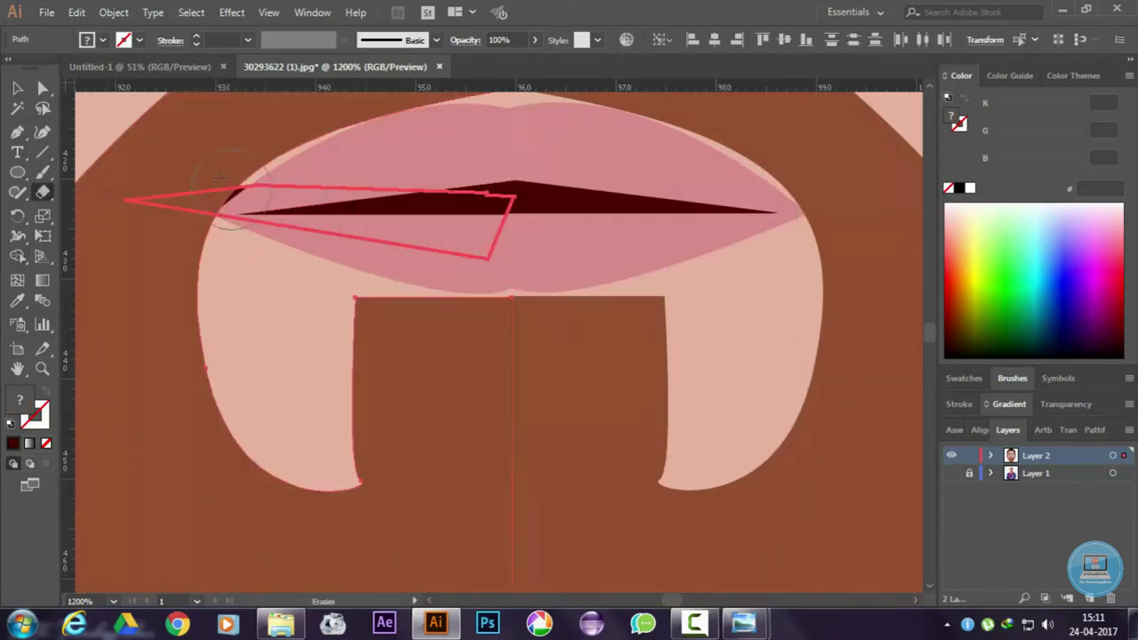
pyautogui.press('v')
pyautogui.click(396, 176)
pyautogui.scroll(-1, 397, 176)
# - Draw a jagged hair-tip path along the top edge of the goatee with the Pen
pyautogui.hotkey('ctrl', '-')
pyautogui.hotkey('ctrl', '-')
pyautogui.hotkey('ctrl', '-')
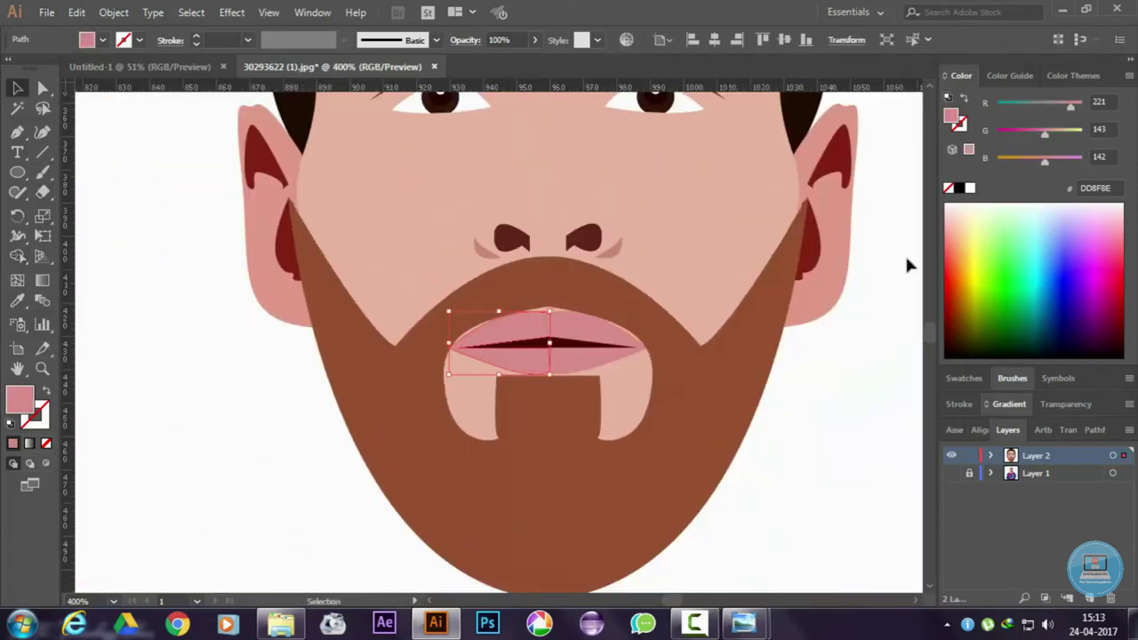
pyautogui.hotkey('ctrl', '-')
pyautogui.hotkey('ctrl', '-')
pyautogui.hotkey('ctrl', '+')
pyautogui.hotkey('ctrl', '+')
pyautogui.hotkey('ctrl', '+')
pyautogui.press('p')
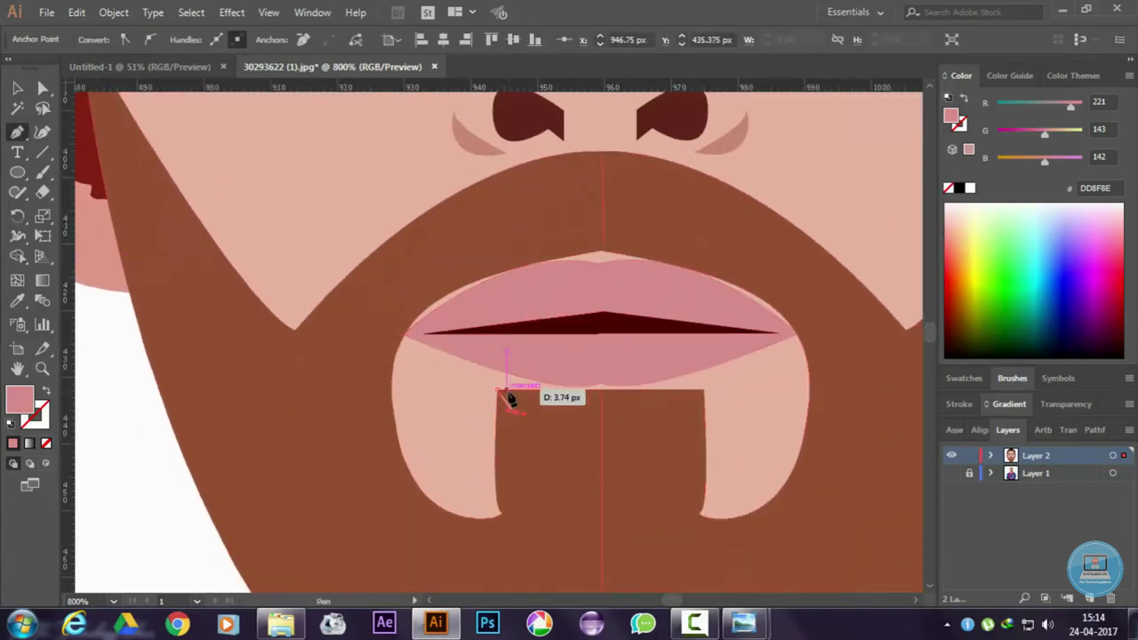
pyautogui.moveTo(499, 392); pyautogui.dragTo(530, 407)
pyautogui.scroll(6, 601, 406)
pyautogui.moveTo(613, 345); pyautogui.dragTo(571, 351)
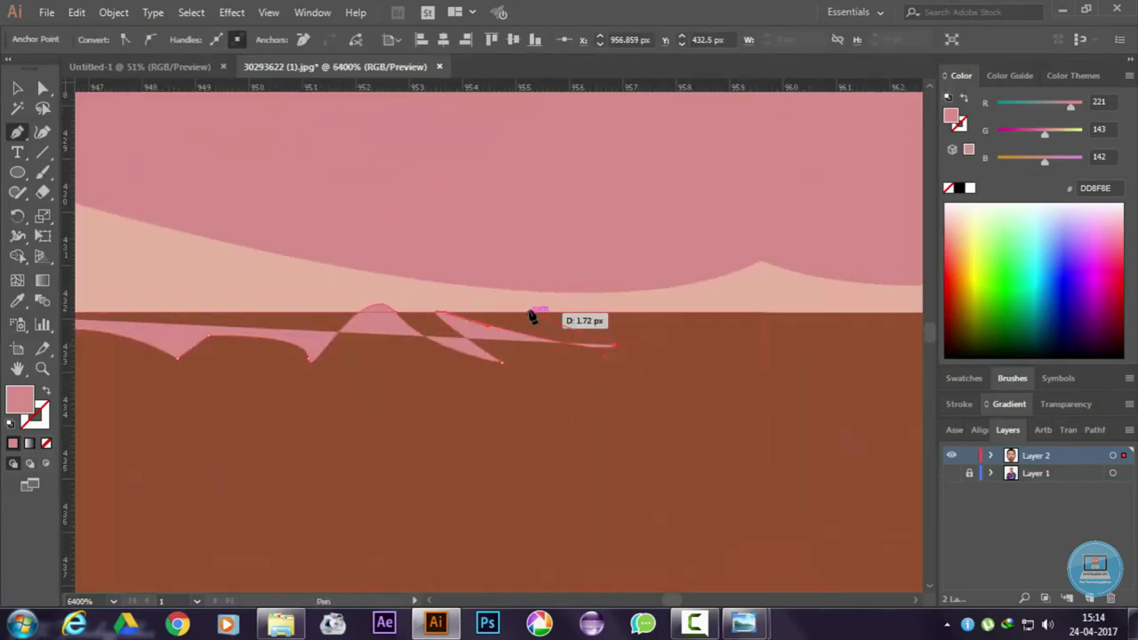
pyautogui.moveTo(544, 309)
pyautogui.mouseDown()
pyautogui.moveTo(765, 318)
pyautogui.moveTo(776, 288)
pyautogui.mouseUp()
pyautogui.scroll(-4, 776, 288)
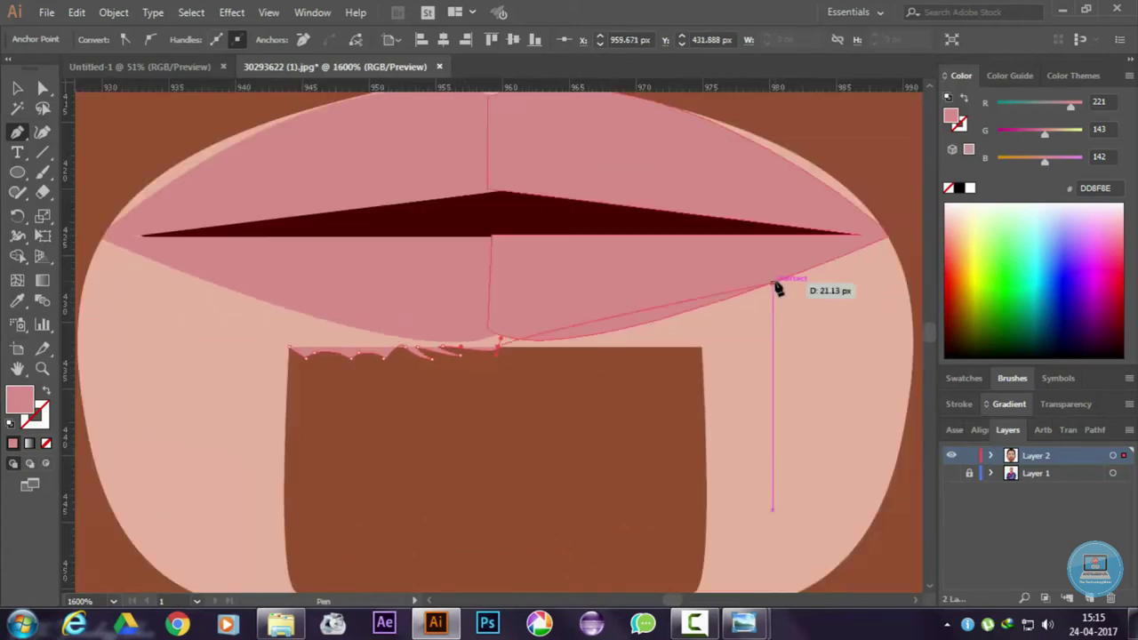
# - Reflect a copy of the jagged edge onto the other side of the chin beard
pyautogui.rightClick(341, 347)
pyautogui.click(554, 311)
pyautogui.press('Return')
pyautogui.press('a')
pyautogui.scroll(1, 823, 378)
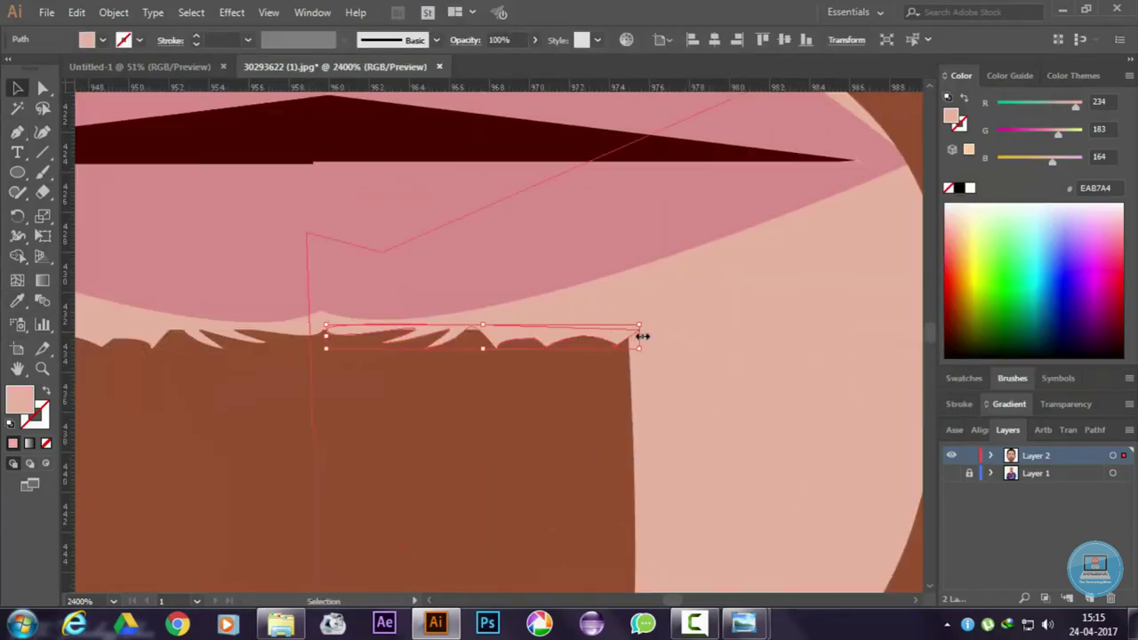
pyautogui.scroll(-5, 688, 346)
pyautogui.scroll(-2, 688, 345)
pyautogui.scroll(3, 688, 346)
pyautogui.scroll(2, 477, 454)
pyautogui.click(478, 453)
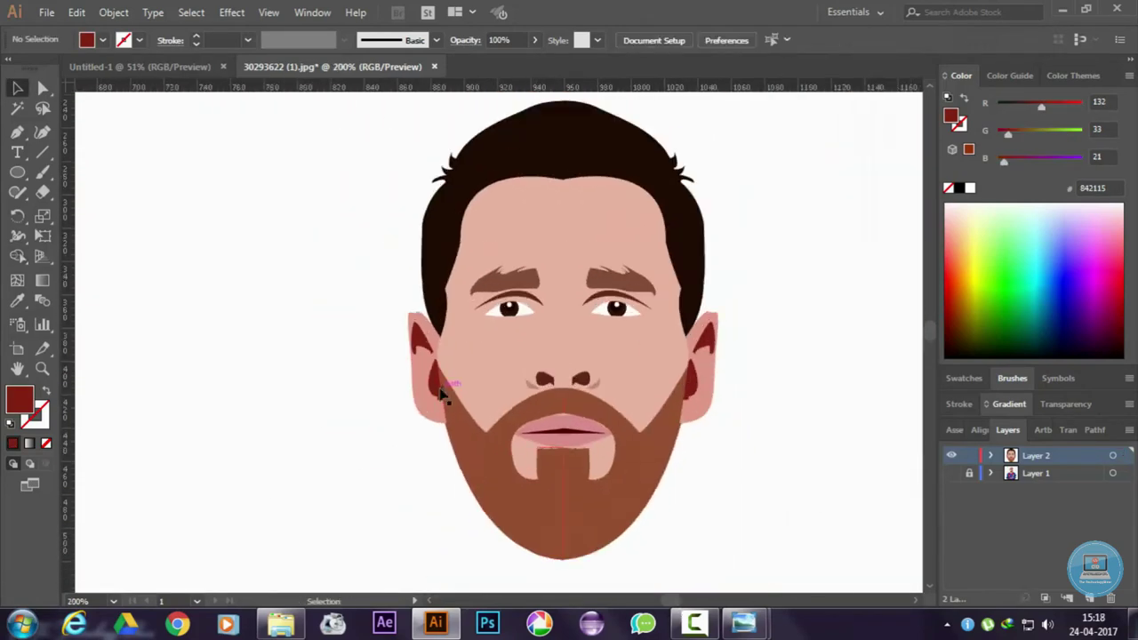
# - Trace the jersey's right half from neck over shoulder and sleeve, and fill it blue
pyautogui.scroll(5, 445, 292)
pyautogui.press('Escape')
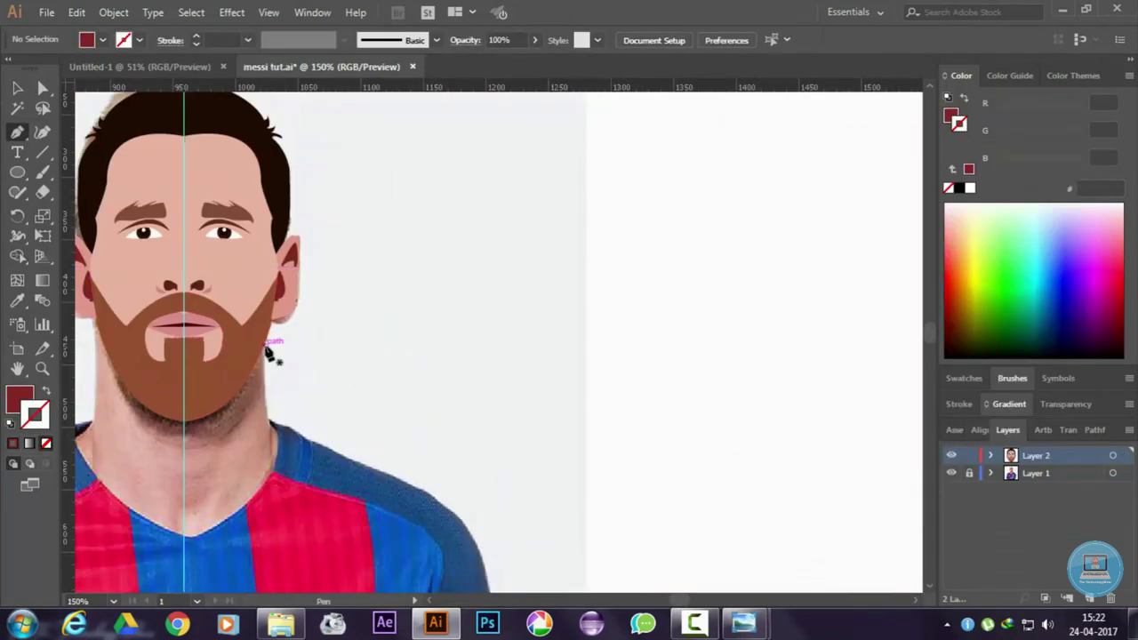
pyautogui.click(265, 347)
pyautogui.click(269, 420)
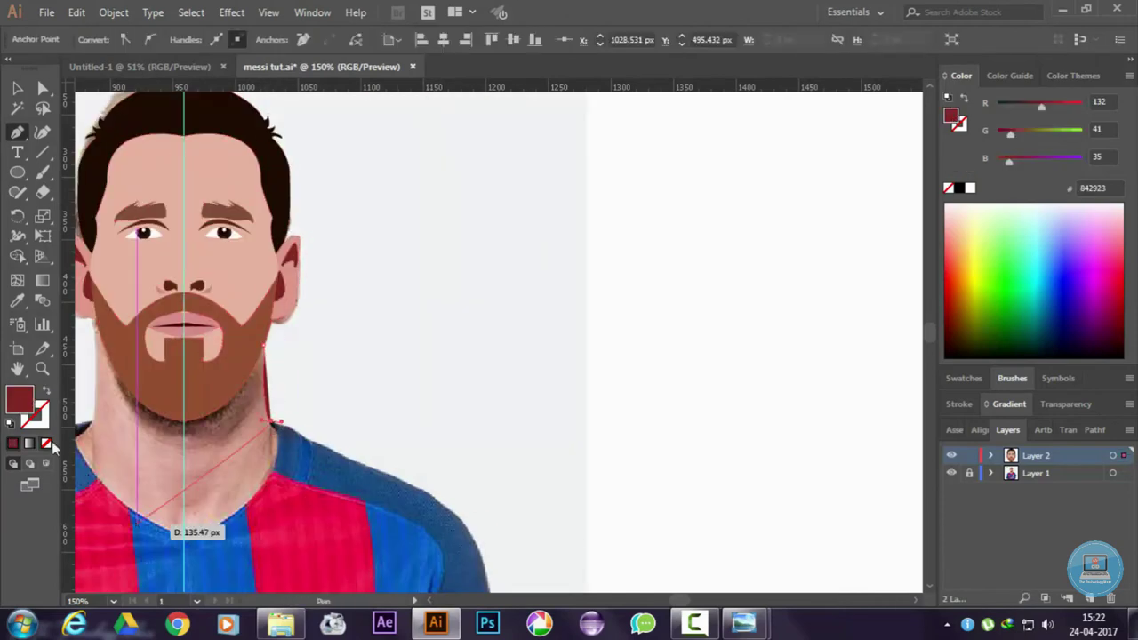
pyautogui.click(486, 566)
pyautogui.scroll(-2, 486, 566)
pyautogui.click(496, 499)
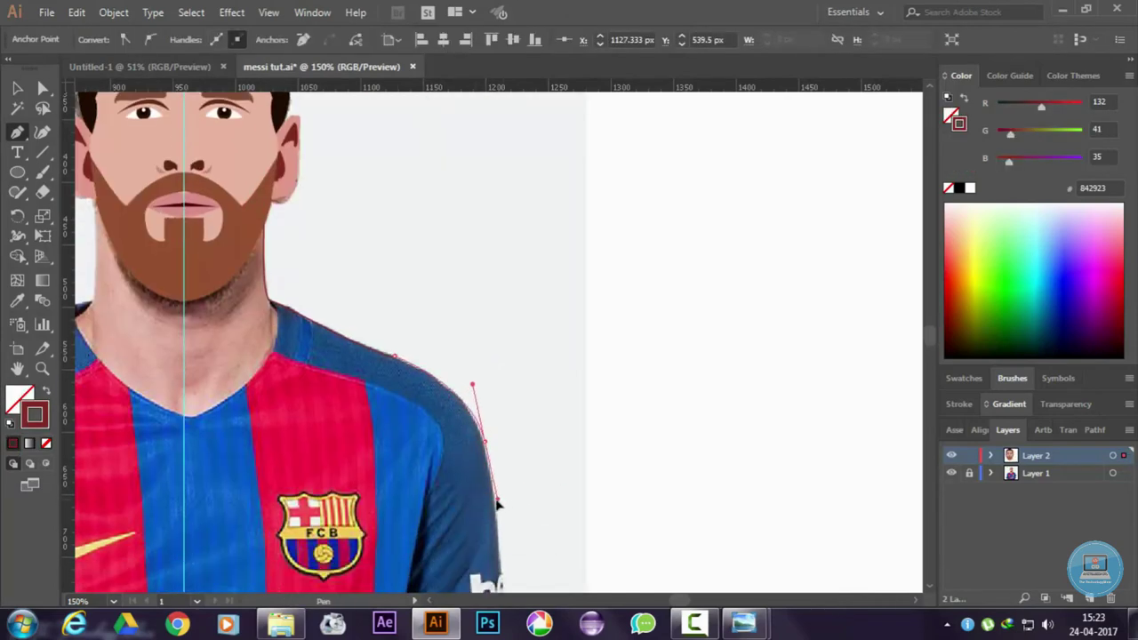
pyautogui.scroll(-3, 496, 499)
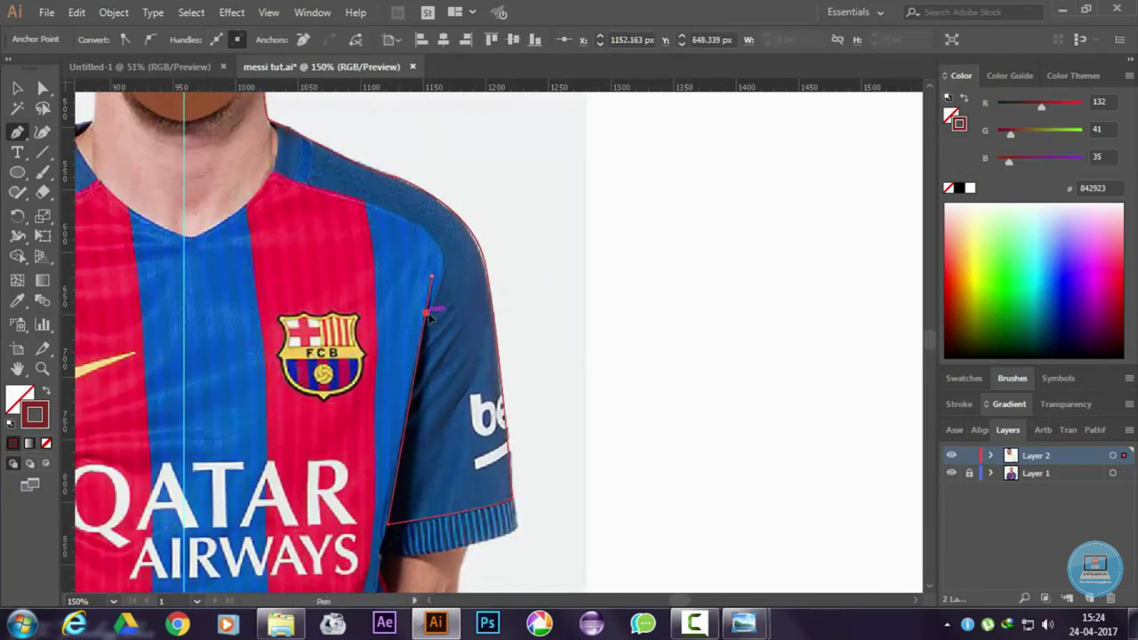
pyautogui.scroll(2, 267, 214)
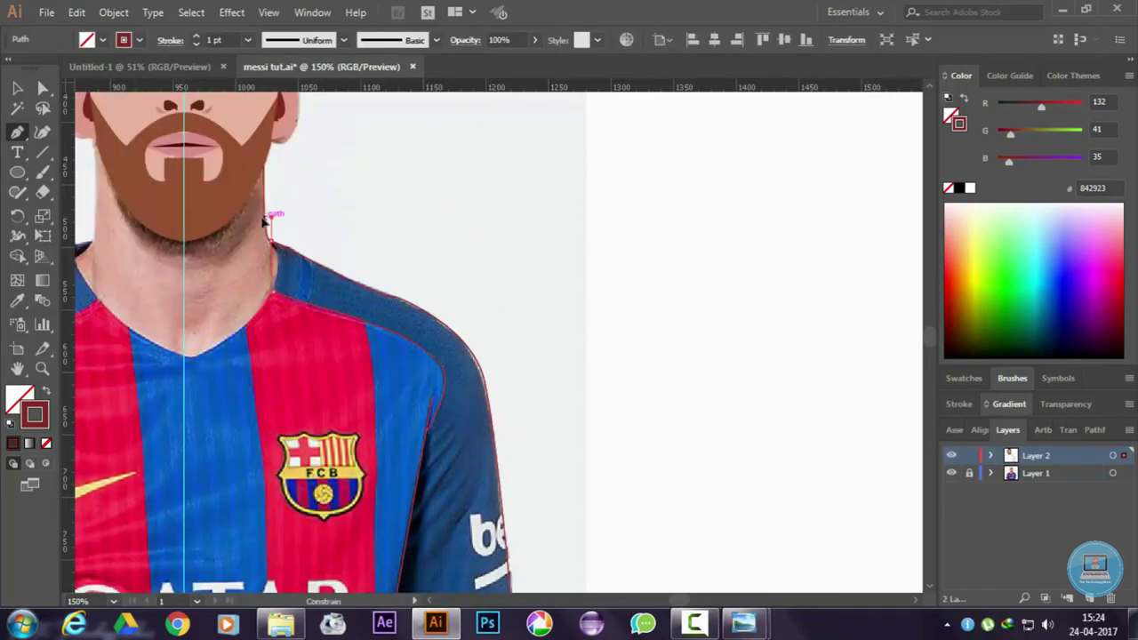
pyautogui.click(267, 214)
pyautogui.scroll(-3, 266, 213)
pyautogui.press('v')
pyautogui.click(478, 380)
# - Extend the blue shape down to the shirt hem and send it behind the face
pyautogui.click(17, 131)
pyautogui.scroll(1, 244, 218)
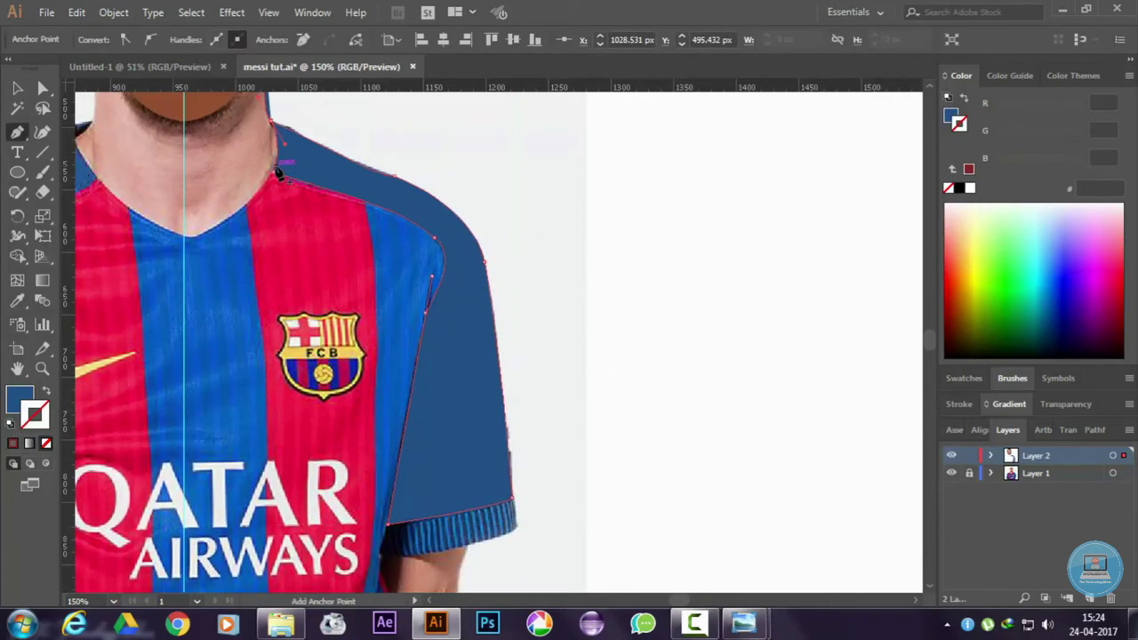
pyautogui.keyDown('ctrl'); pyautogui.click(304, 230); pyautogui.keyUp('ctrl')
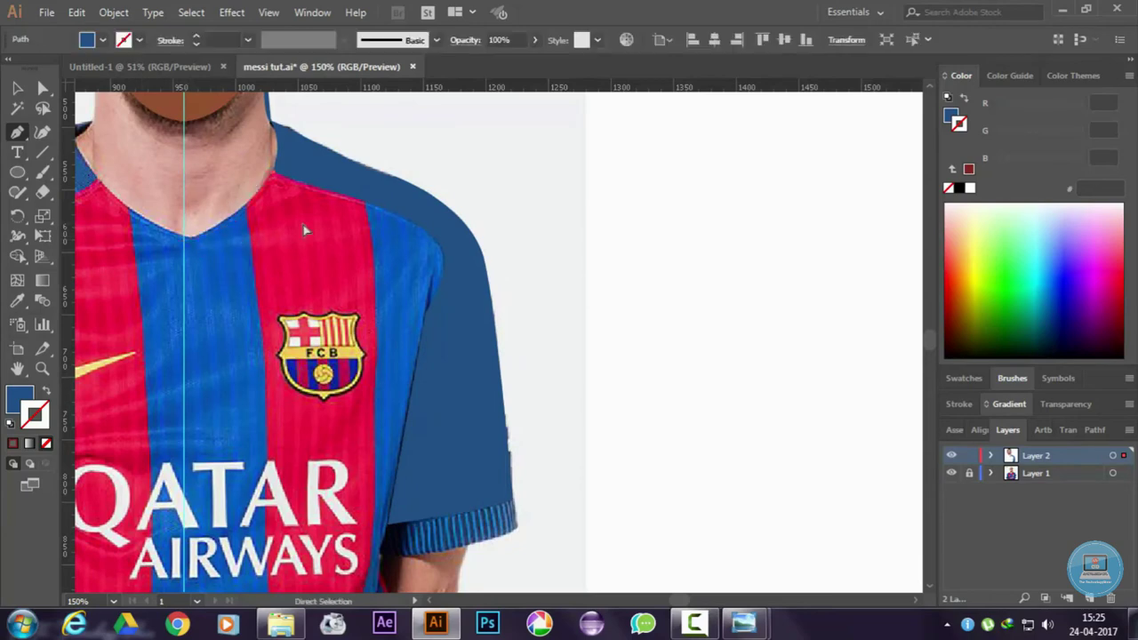
pyautogui.click(274, 179)
pyautogui.scroll(-5, 266, 267)
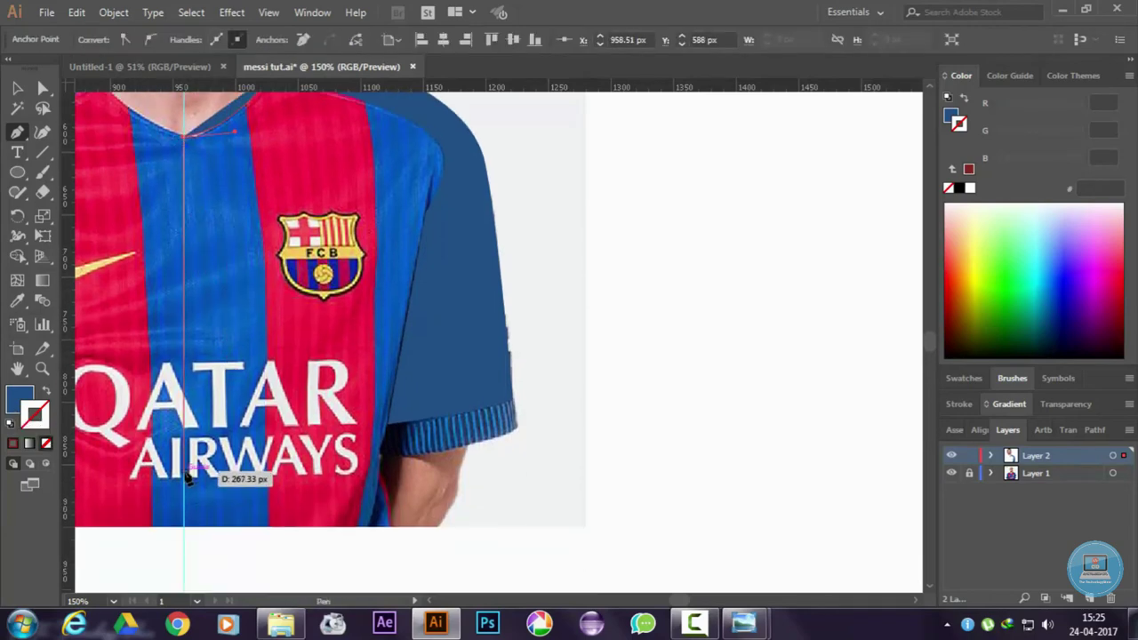
pyautogui.click(185, 478)
pyautogui.click(381, 477)
pyautogui.click(447, 171)
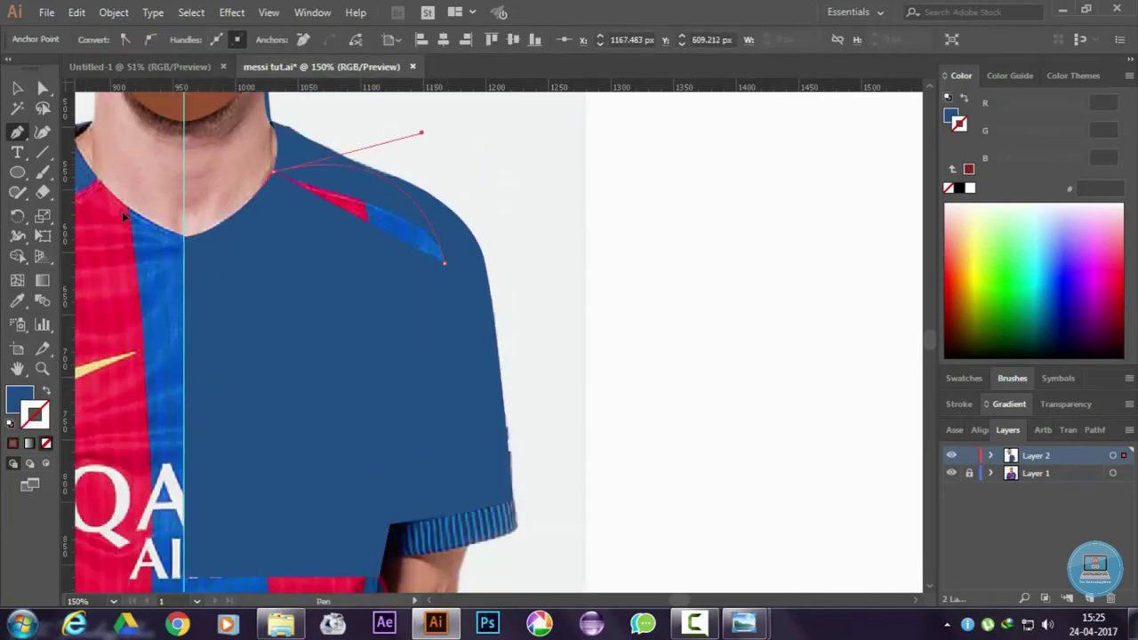
pyautogui.hotkey('ctrl', '1')
pyautogui.rightClick(630, 300)
pyautogui.click(773, 293)
pyautogui.rightClick(650, 311)
# - Fill the jersey shape pinkish red and begin a stripe path at the neckline
pyautogui.click(637, 424)
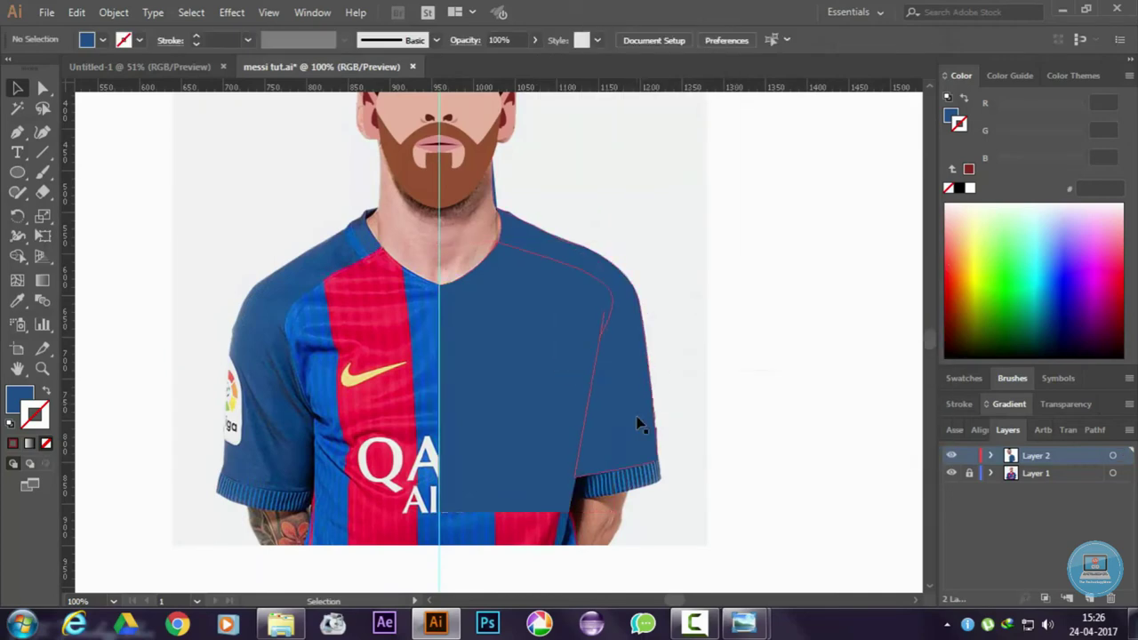
pyautogui.doubleClick(43, 421)
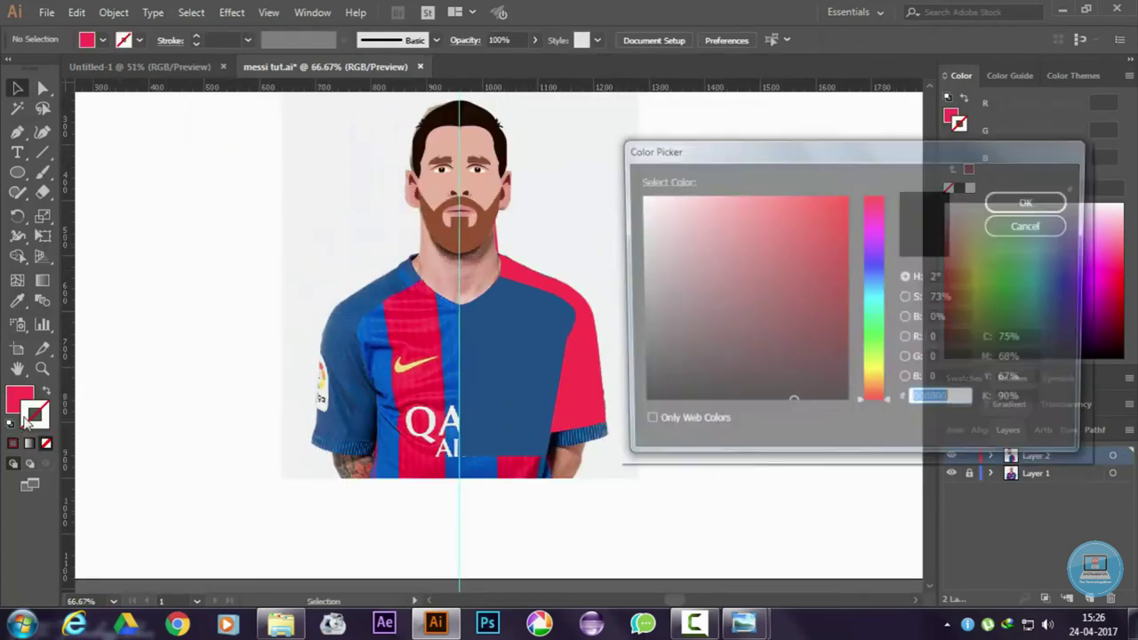
pyautogui.press('Escape')
pyautogui.click(17, 300)
pyautogui.hotkey('ctrl', '1')
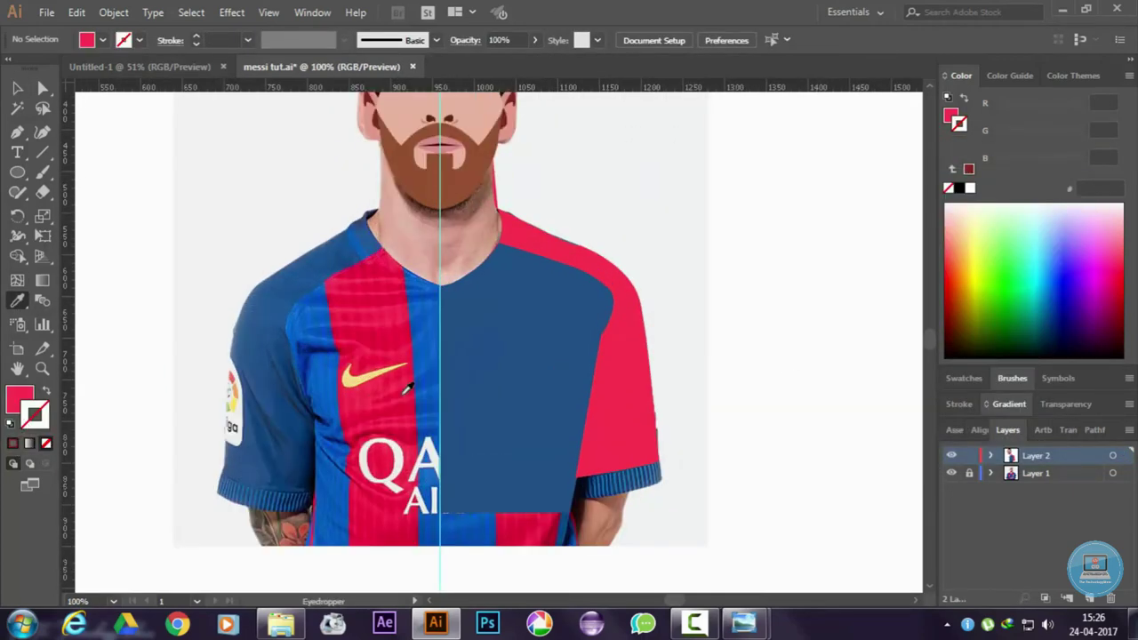
pyautogui.hotkey('ctrl', 'z')
pyautogui.press('p')
pyautogui.click(480, 272)
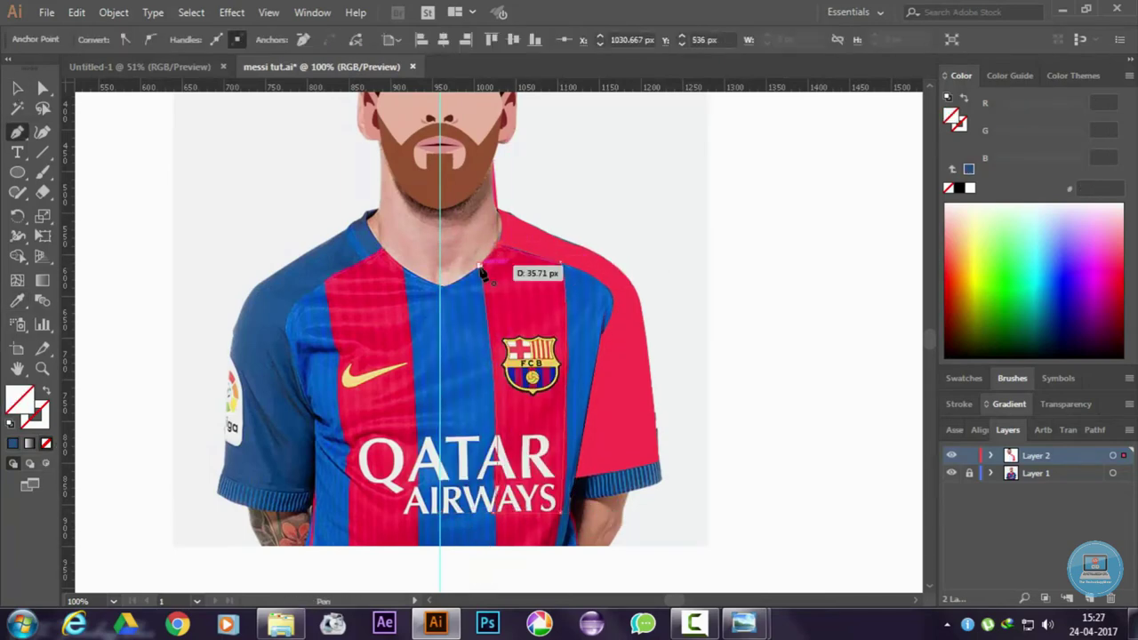
# - Fill the new stripe with the photo's blue and add an anchor on its edge near the neck
pyautogui.press('i')
pyautogui.click(445, 355)
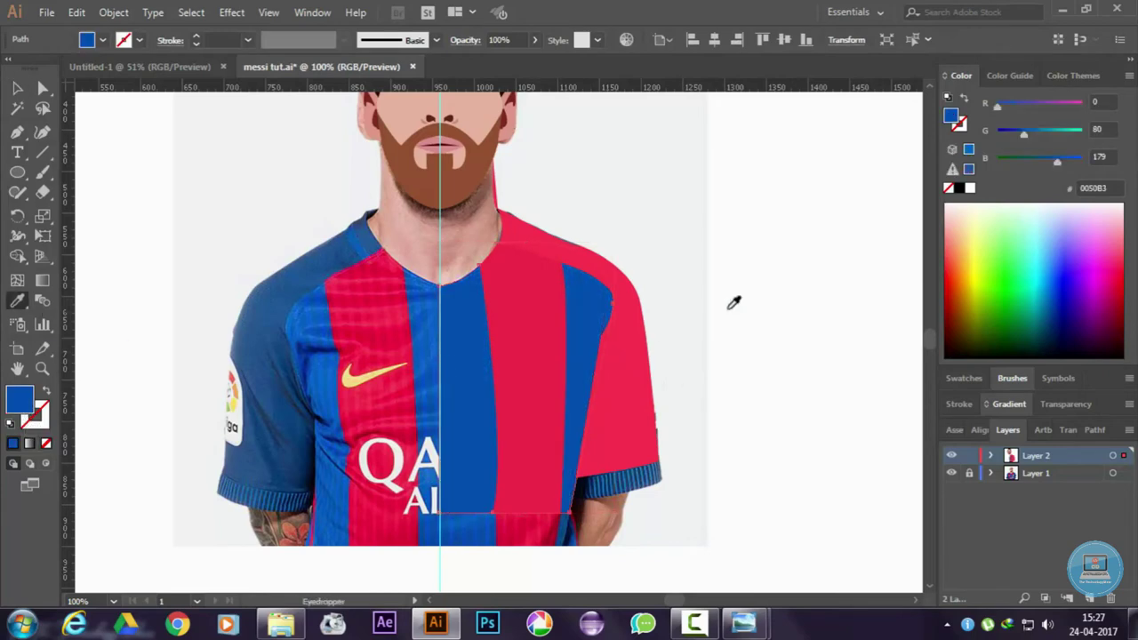
pyautogui.hotkey('ctrl', '+')
pyautogui.press('p')
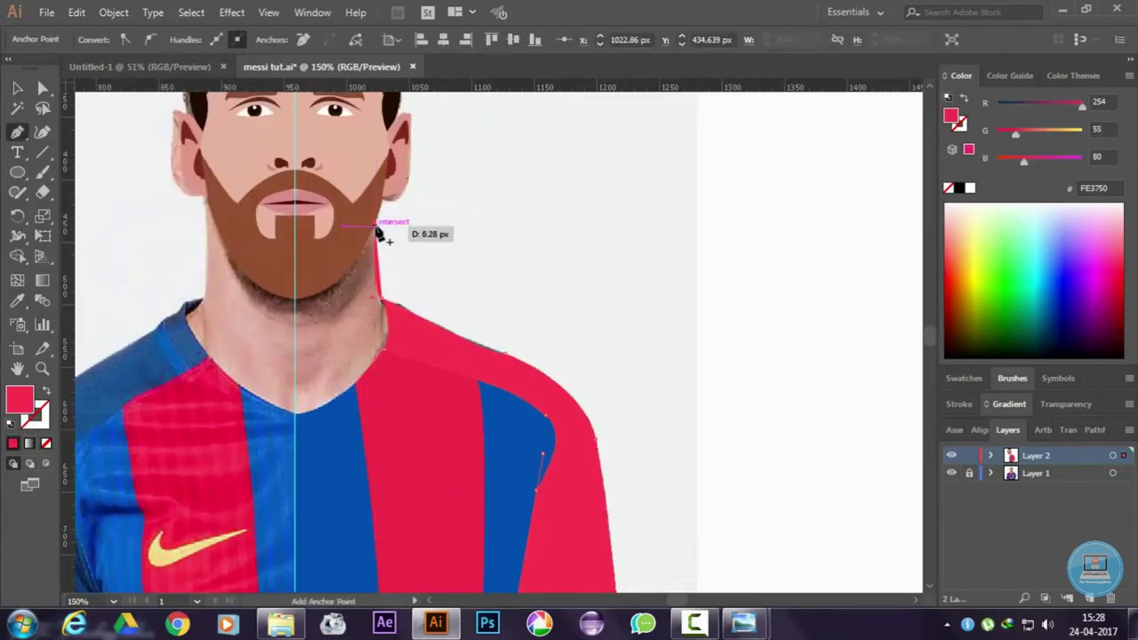
pyautogui.click(43, 194)
pyautogui.scroll(-2, 293, 198)
pyautogui.scroll(1, 445, 249)
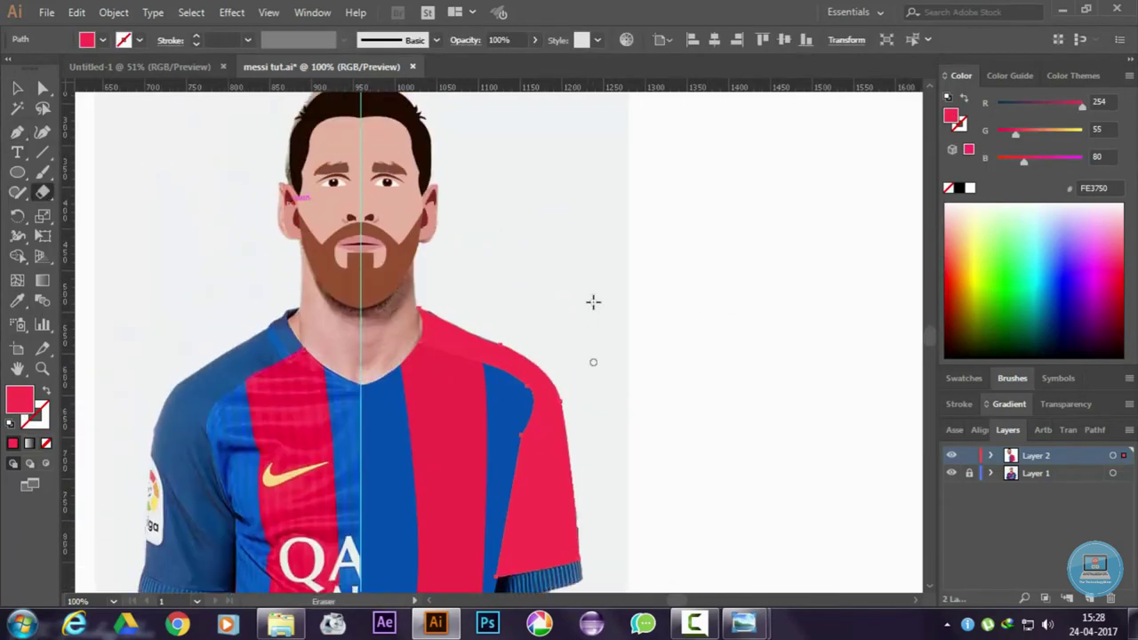
pyautogui.scroll(3, 596, 305)
pyautogui.scroll(-3, 595, 305)
# - Temporarily lower the blue stripe's opacity to check its alignment with the red shape
pyautogui.press('v')
pyautogui.click(451, 211)
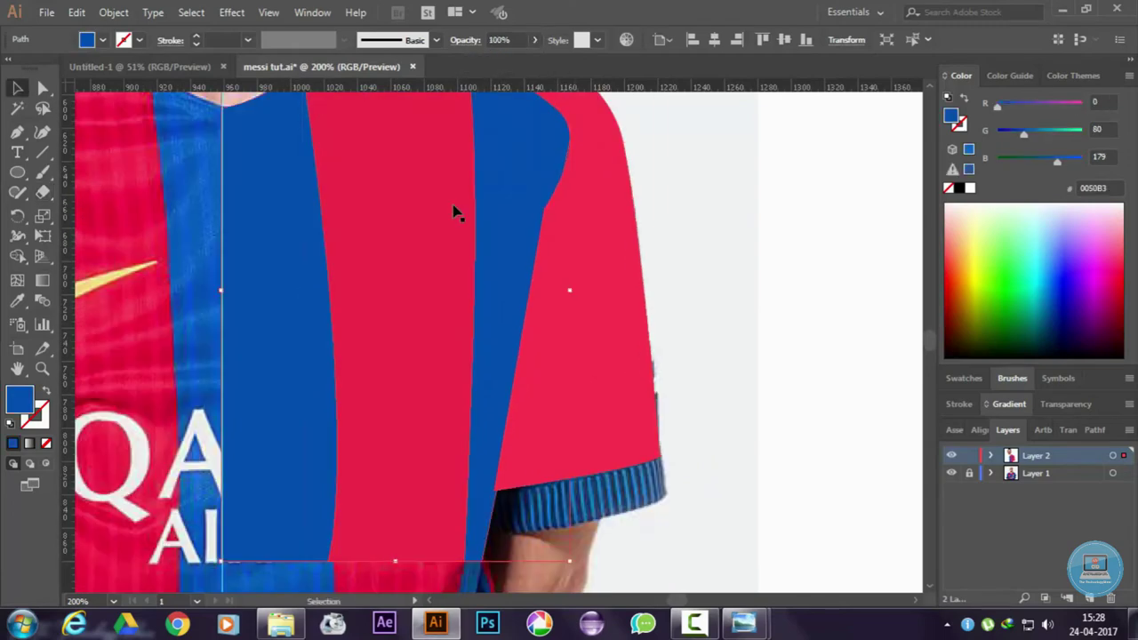
pyautogui.click(534, 40)
pyautogui.moveTo(531, 59); pyautogui.dragTo(483, 60)
pyautogui.click(457, 178)
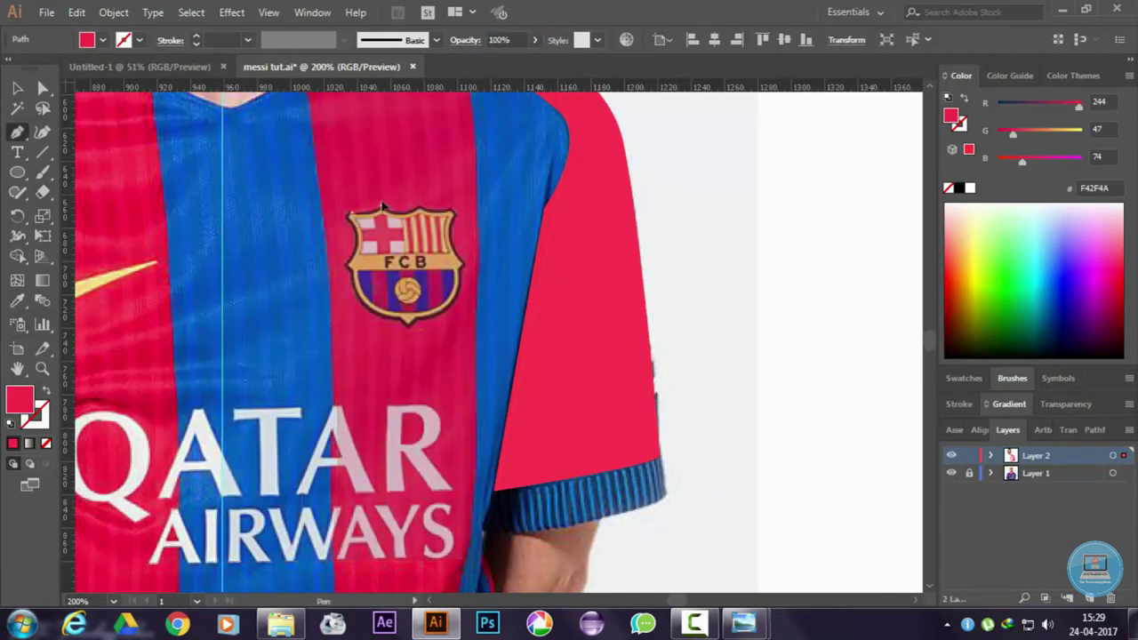
pyautogui.press('v')
pyautogui.hotkey('ctrl', 'z')
pyautogui.hotkey('ctrl', '-')
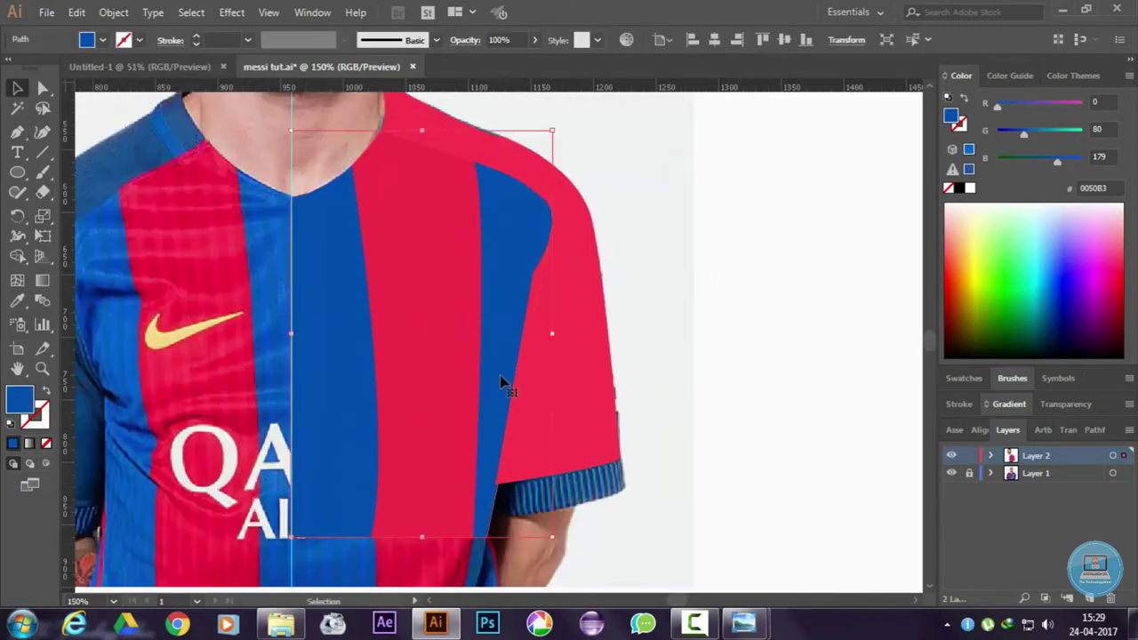
# - Send the red shape behind the blue stripe and merge the overlapping red pieces
pyautogui.rightClick(609, 391)
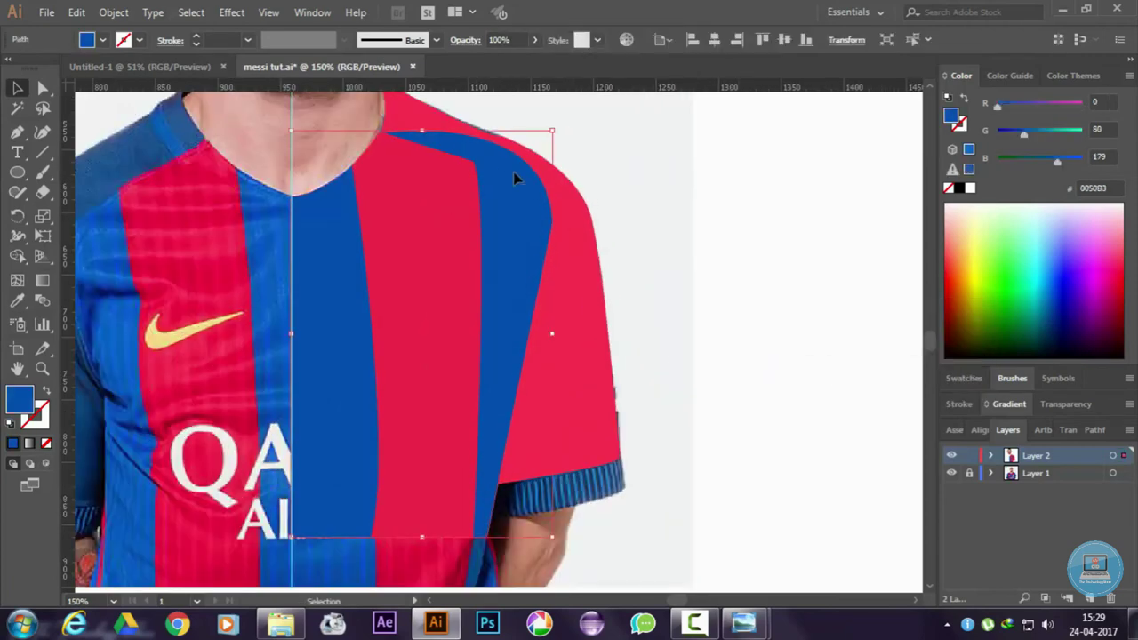
pyautogui.click(503, 176)
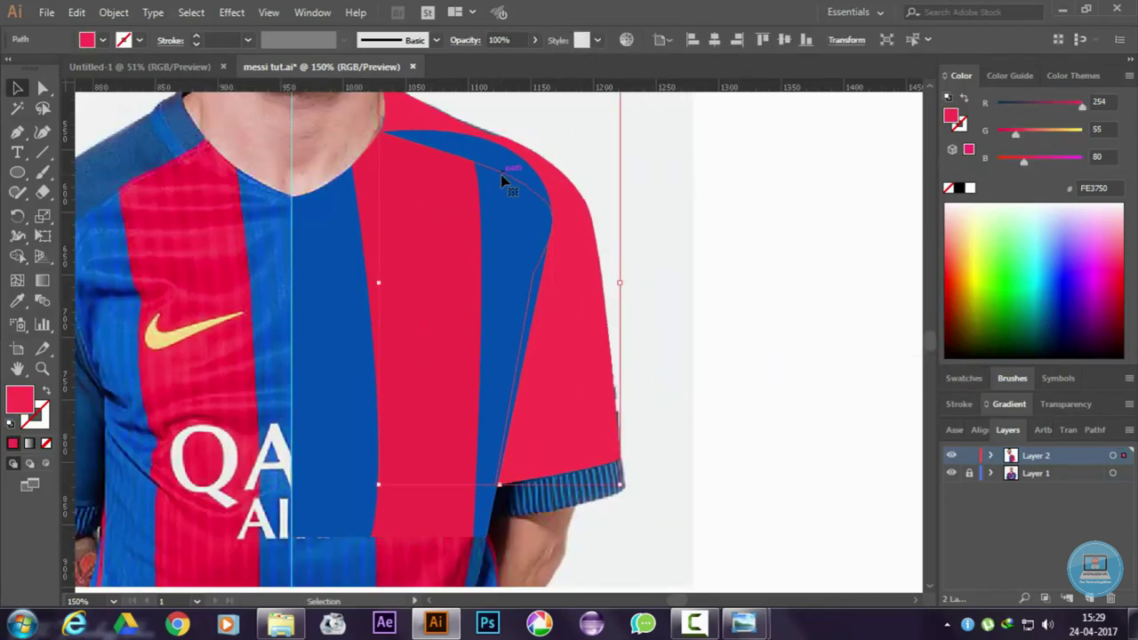
pyautogui.keyDown('shift'); pyautogui.click(500, 174); pyautogui.keyUp('shift')
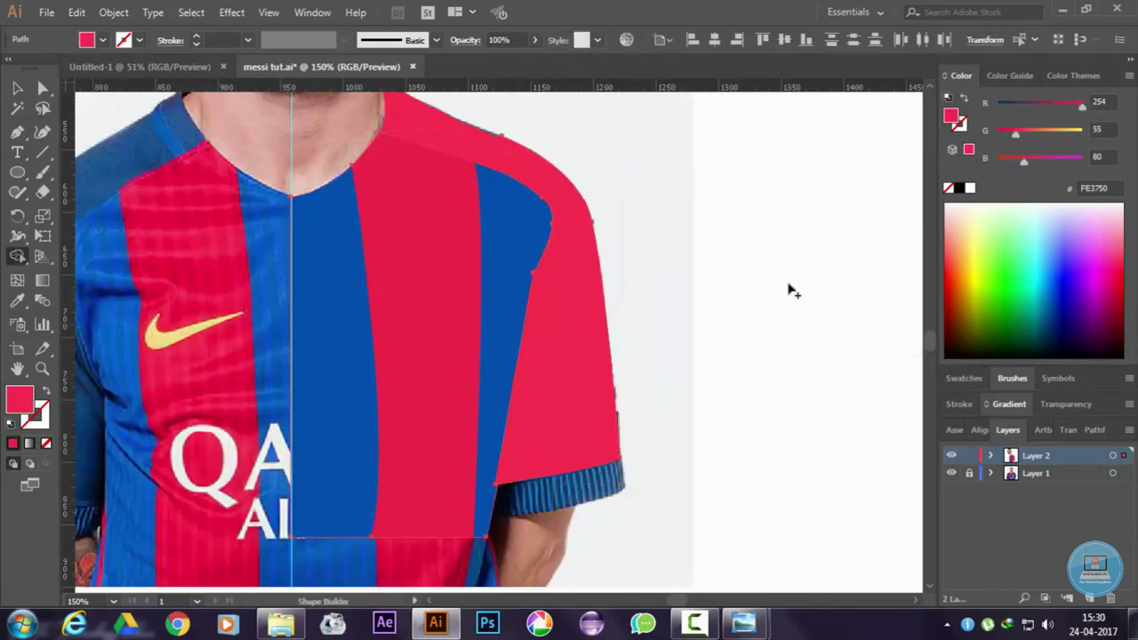
pyautogui.click(17, 88)
pyautogui.hotkey('ctrl', 'shift', 'a')
# - Draw the sleeve shape, fill it blue-grey, and send it backward
pyautogui.click(529, 189)
pyautogui.scroll(-3, 529, 190)
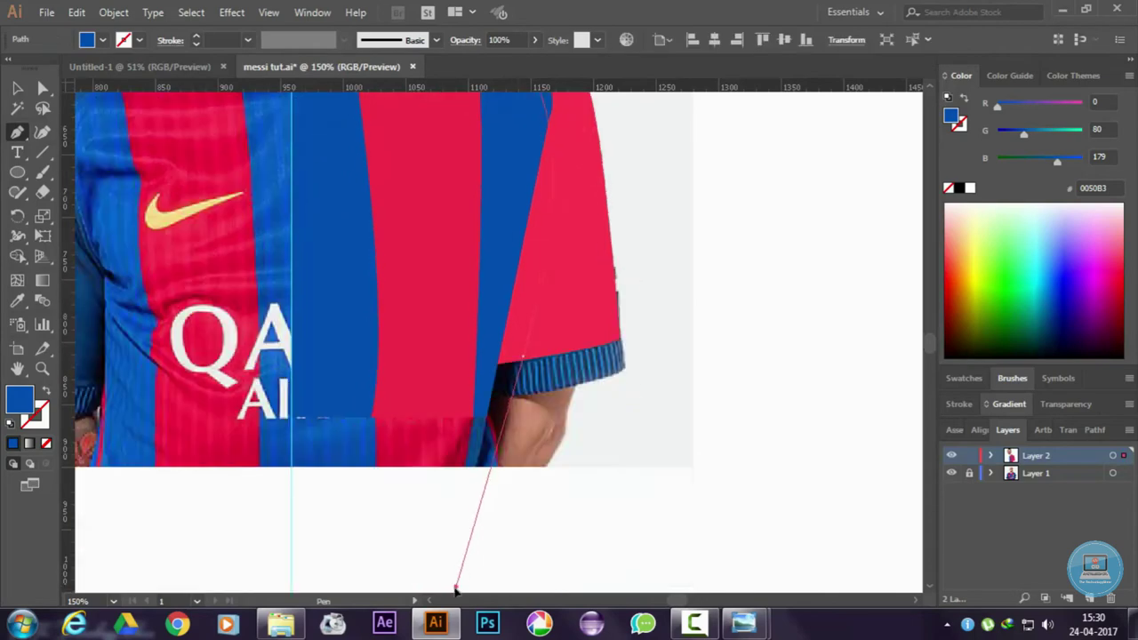
pyautogui.hotkey('ctrl', '-')
pyautogui.hotkey('ctrl', '-')
pyautogui.hotkey('ctrl', '+')
pyautogui.hotkey('ctrl', '+')
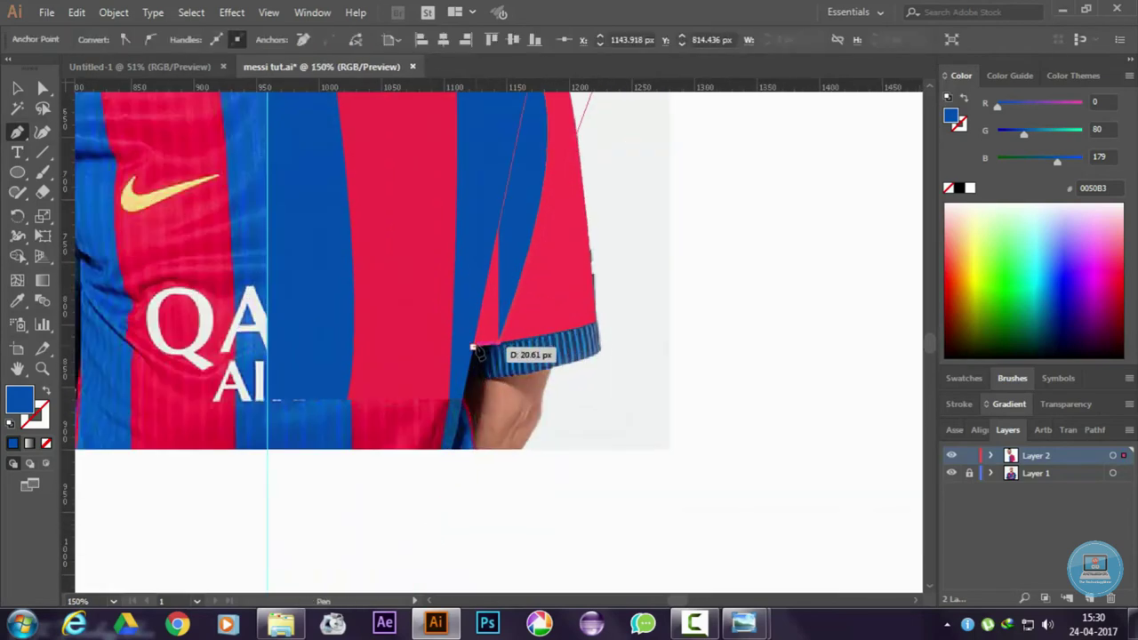
pyautogui.scroll(3, 516, 261)
pyautogui.doubleClick(20, 399)
pyautogui.press('Return')
pyautogui.rightClick(475, 284)
pyautogui.moveTo(529, 518)
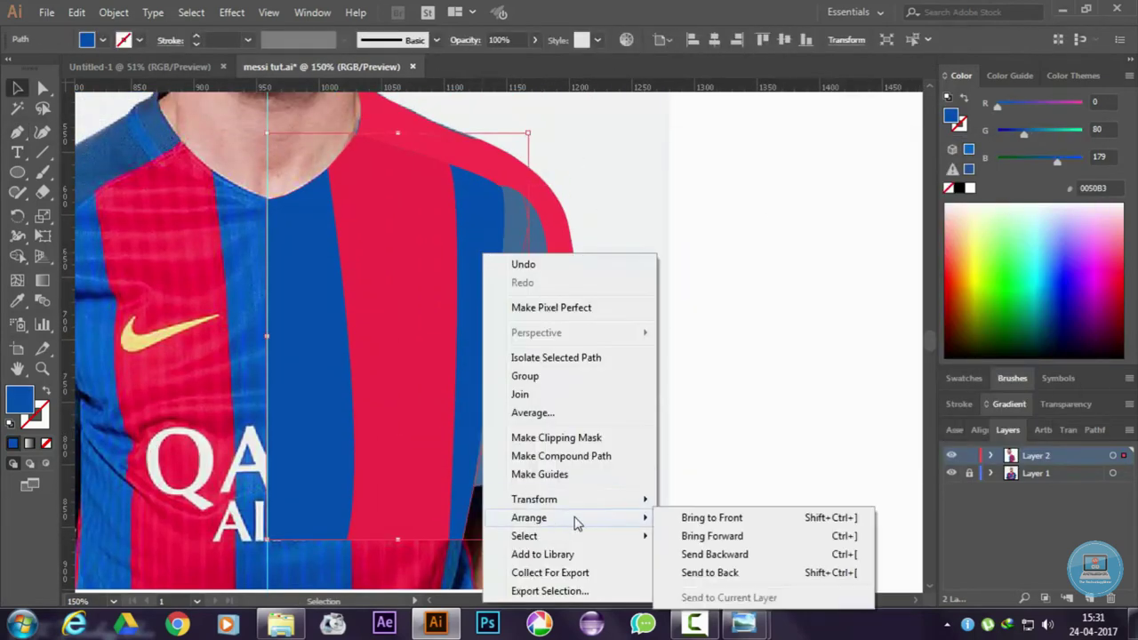
pyautogui.click(761, 538)
pyautogui.press('v')
pyautogui.click(427, 279)
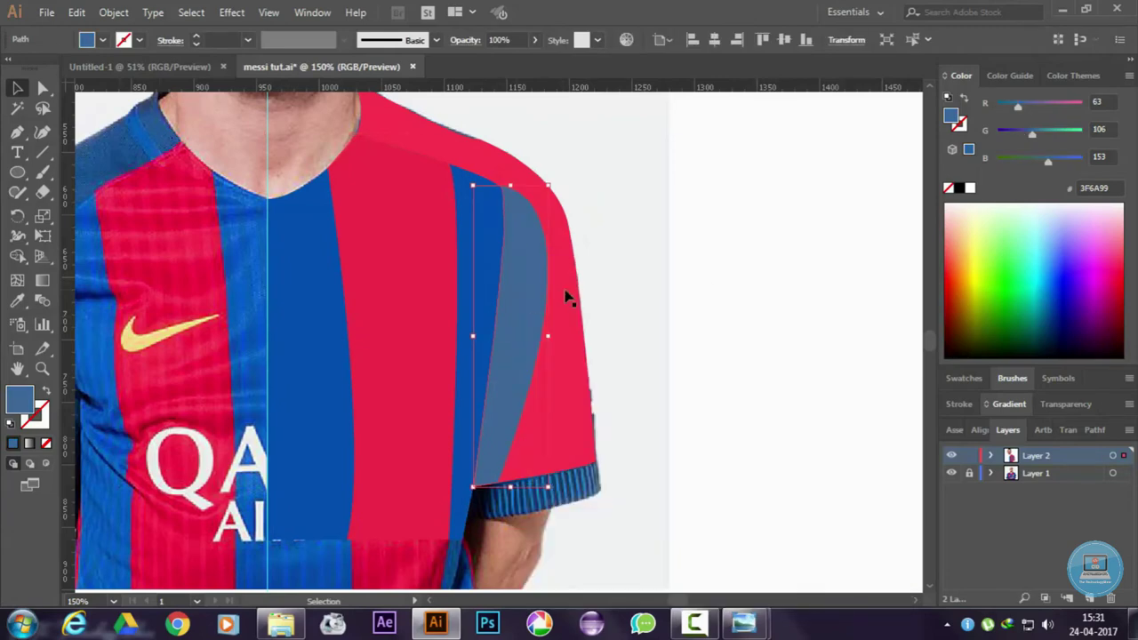
# - Fill the sleeve shading strip dark maroon at 52% opacity
pyautogui.press('v')
pyautogui.doubleClick(20, 399)
pyautogui.click(666, 401)
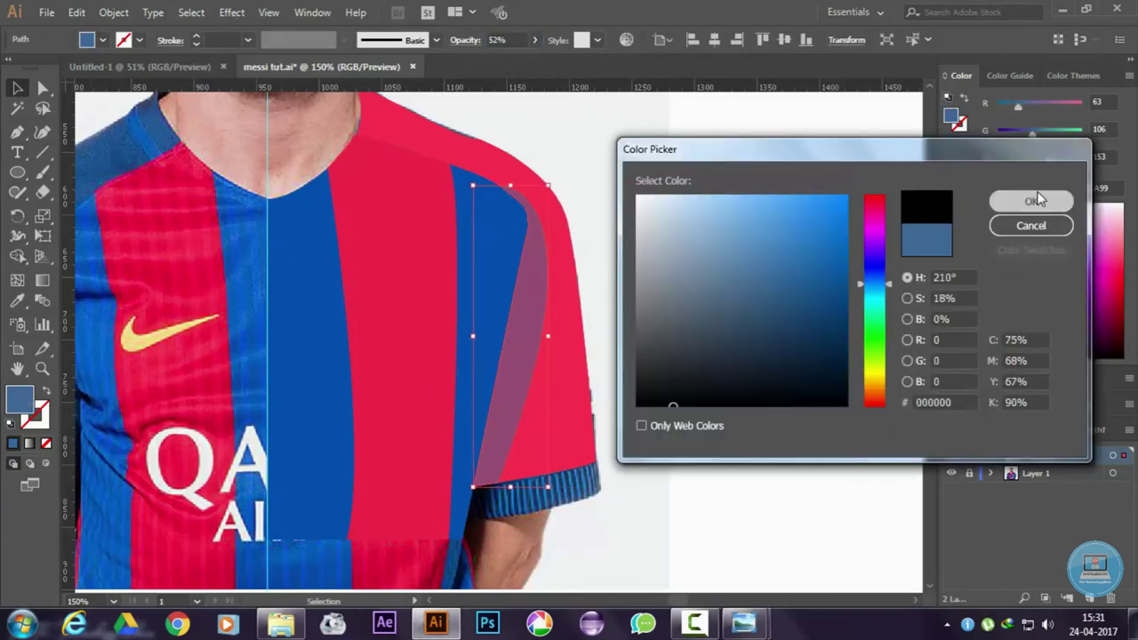
pyautogui.press('Return')
pyautogui.hotkey('ctrl', 'shift', 'a')
# - Close the sleeve cuff outline and fill it dark blue
pyautogui.click(601, 488)
pyautogui.doubleClick(20, 399)
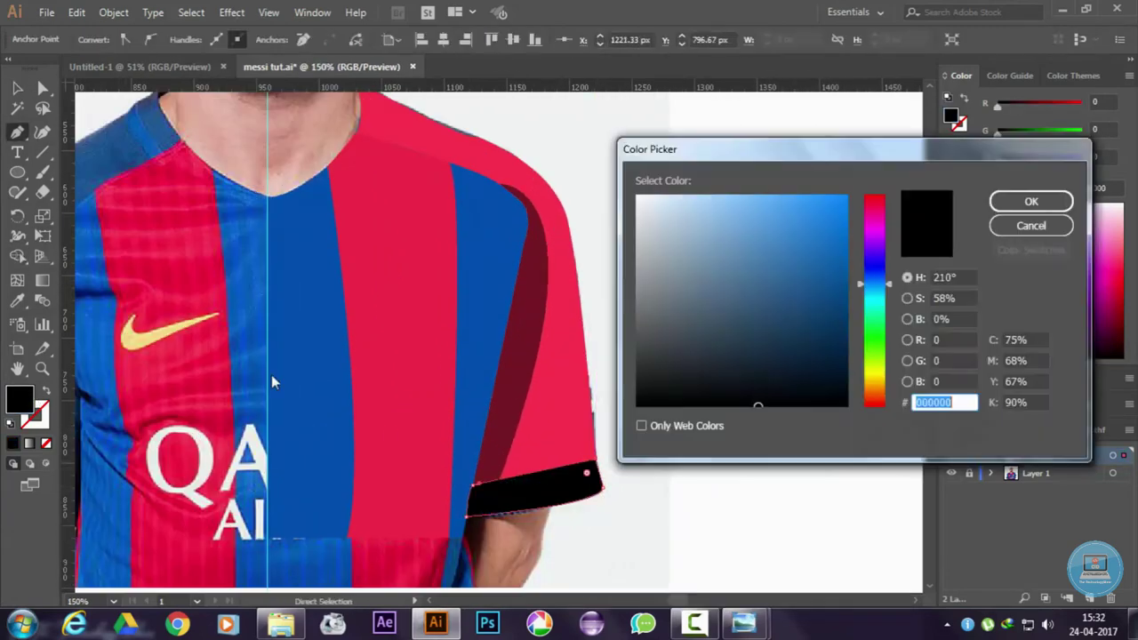
pyautogui.press('Return')
pyautogui.hotkey('ctrl', 'shift', 'a')
pyautogui.hotkey('ctrl', '0')
# - Draw a neck shape between beard and collar and fill it with the face's skin tone
pyautogui.scroll(3, 432, 368)
pyautogui.click(463, 355)
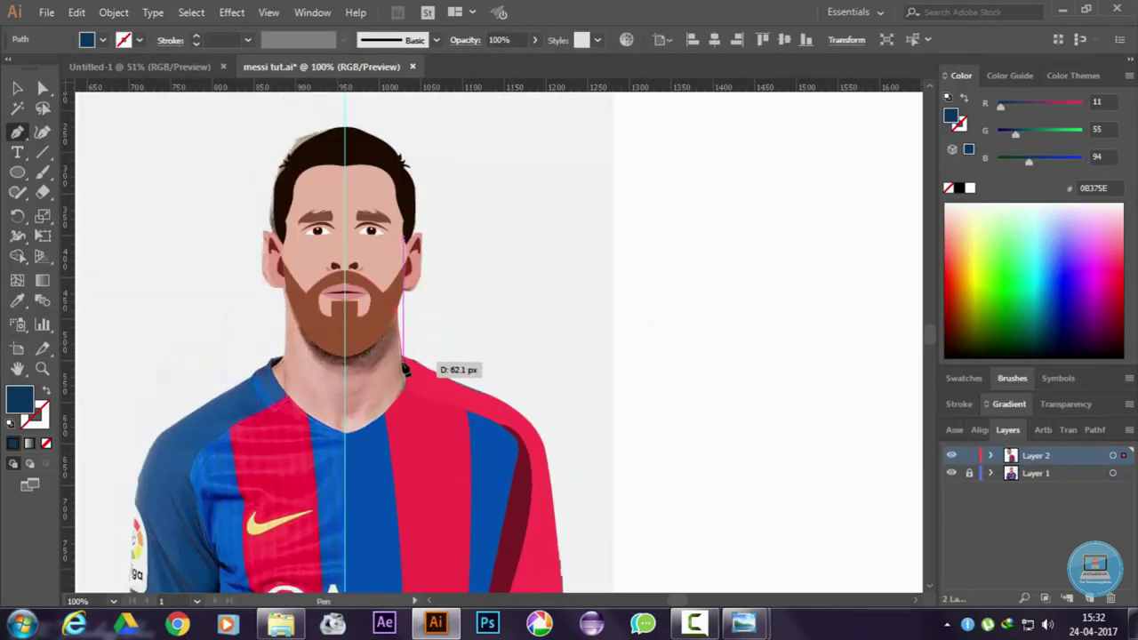
pyautogui.scroll(2, 482, 533)
pyautogui.click(422, 329)
pyautogui.click(526, 157)
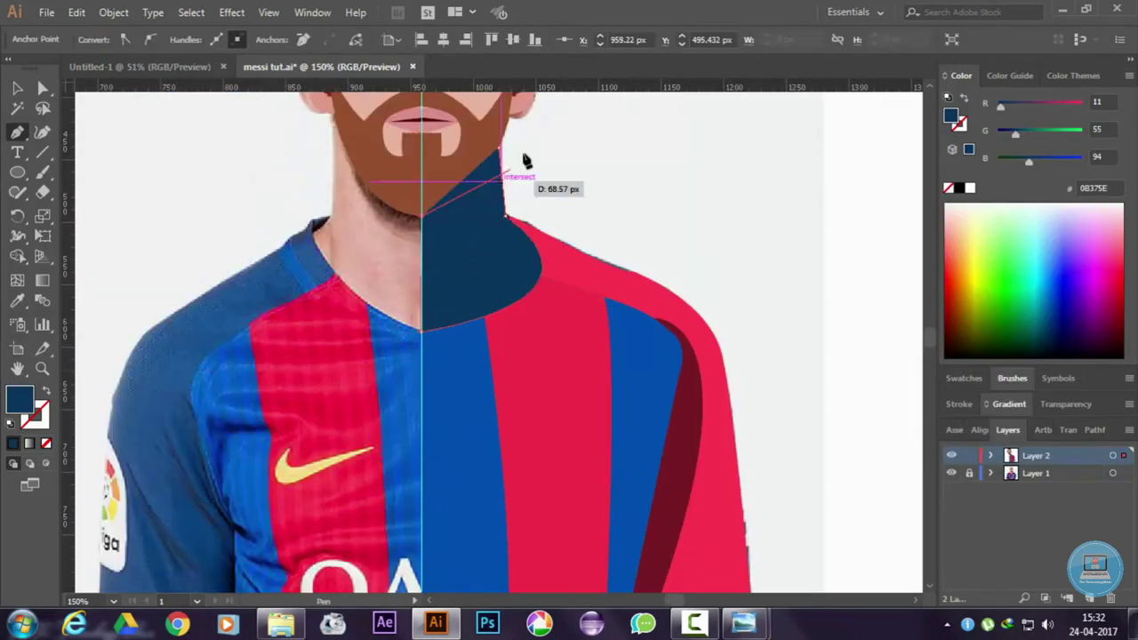
pyautogui.rightClick(515, 257)
pyautogui.press('Escape')
pyautogui.press('i')
pyautogui.click(455, 133)
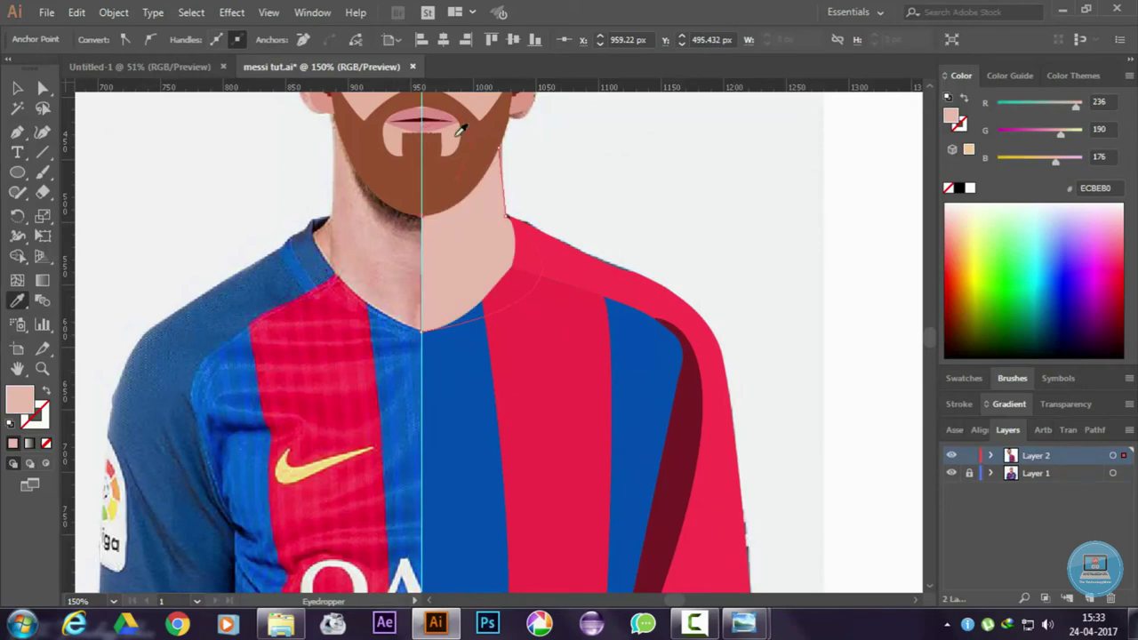
pyautogui.click(687, 188)
# - Draw a curved shape along the jawline and fill it with the beard's brown
pyautogui.hotkey('ctrl', '=')
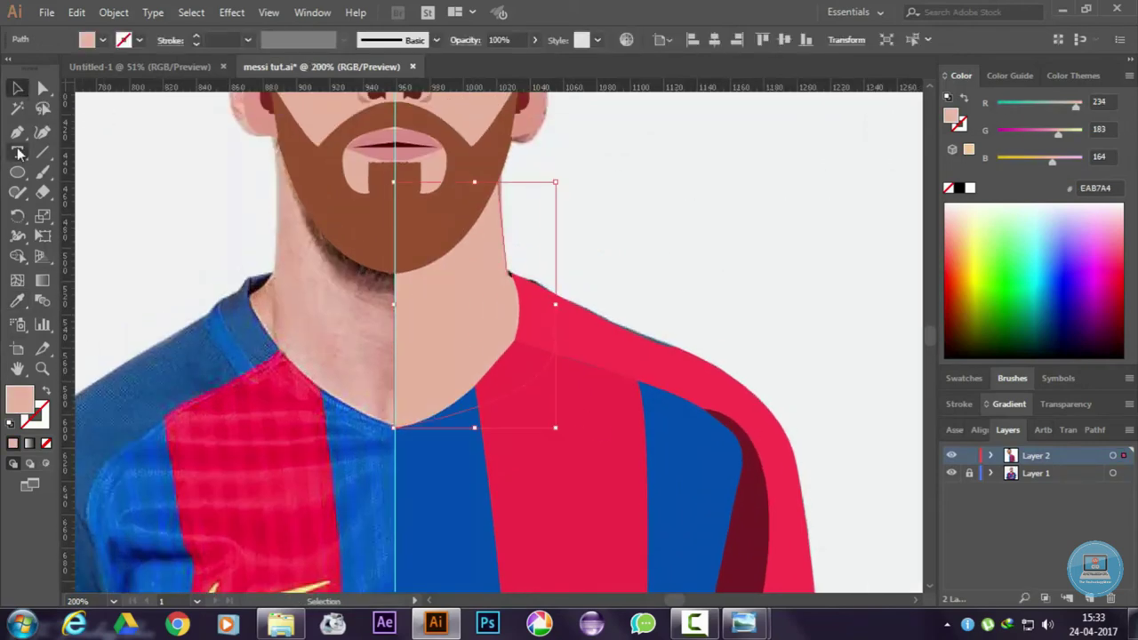
pyautogui.press('p')
pyautogui.click(394, 294)
pyautogui.moveTo(497, 182); pyautogui.dragTo(500, 189)
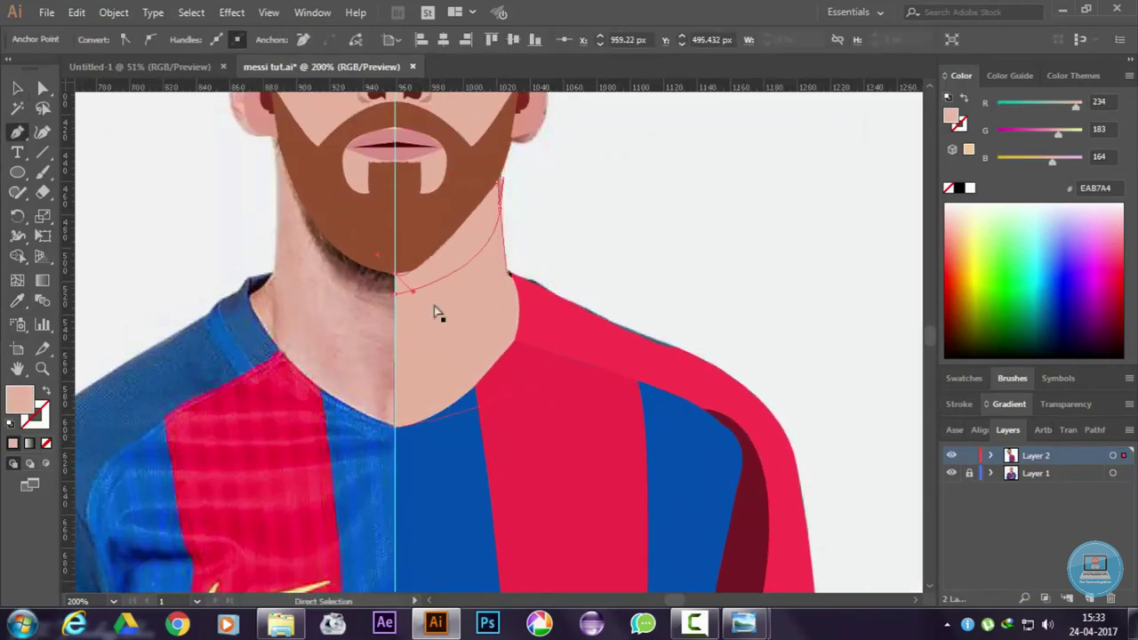
pyautogui.click(33, 96)
pyautogui.press('i')
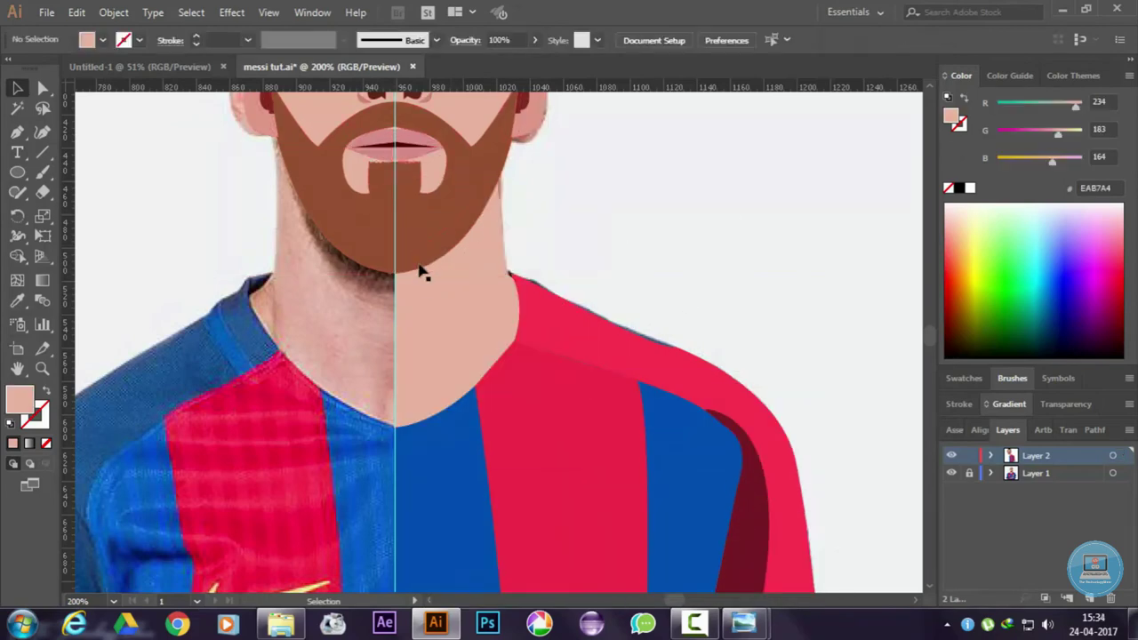
pyautogui.click(404, 219)
# - Reposition the neck shape's top anchor point with Direct Selection
pyautogui.hotkey('ctrl', '=')
pyautogui.click(484, 291)
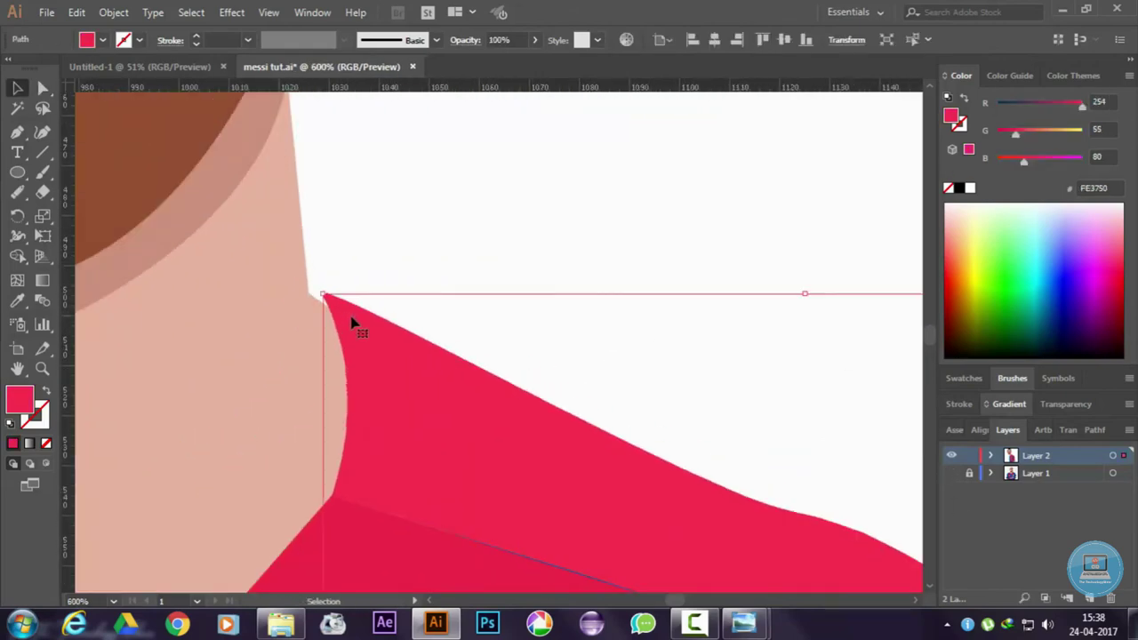
pyautogui.press('a')
pyautogui.hotkey('ctrl', '-')
pyautogui.moveTo(166, 193); pyautogui.dragTo(181, 143)
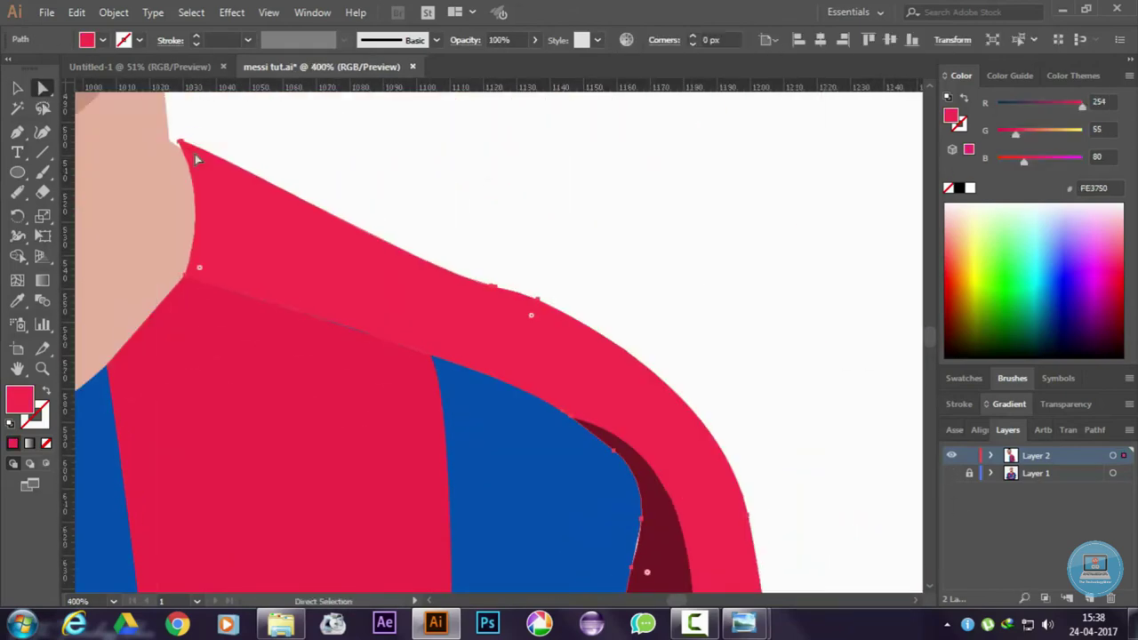
pyautogui.click(101, 138)
pyautogui.hotkey('ctrl', 'z')
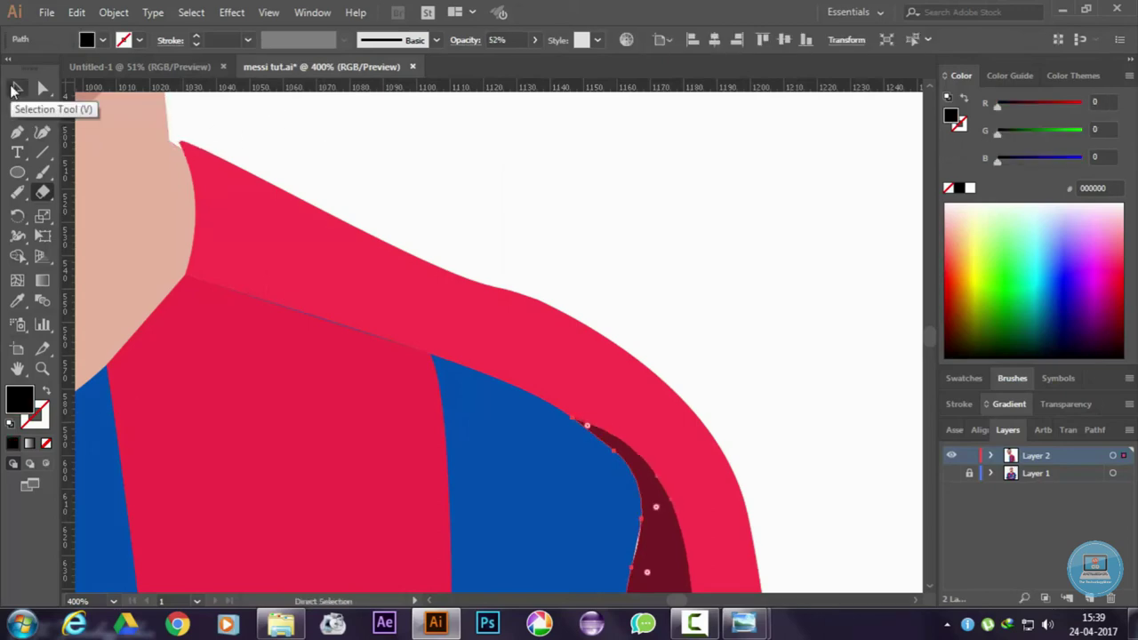
pyautogui.press('v')
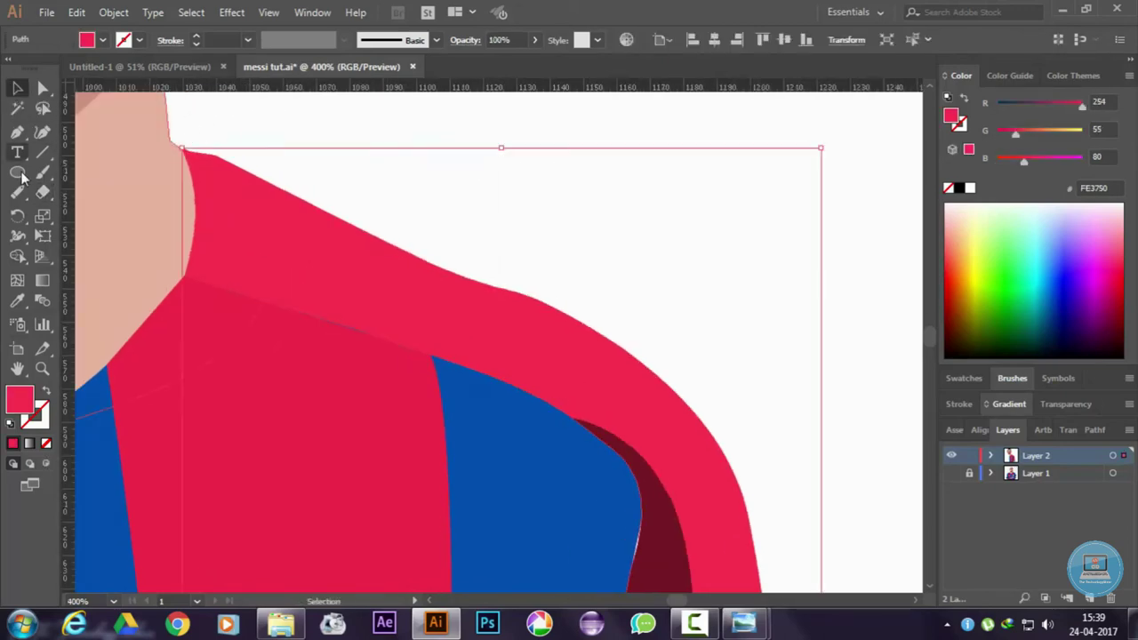
# - Move a copy of the red striped jersey half into place on the left side
pyautogui.hotkey('ctrl', '0')
pyautogui.press('v')
pyautogui.click(428, 291)
pyautogui.rightClick(483, 399)
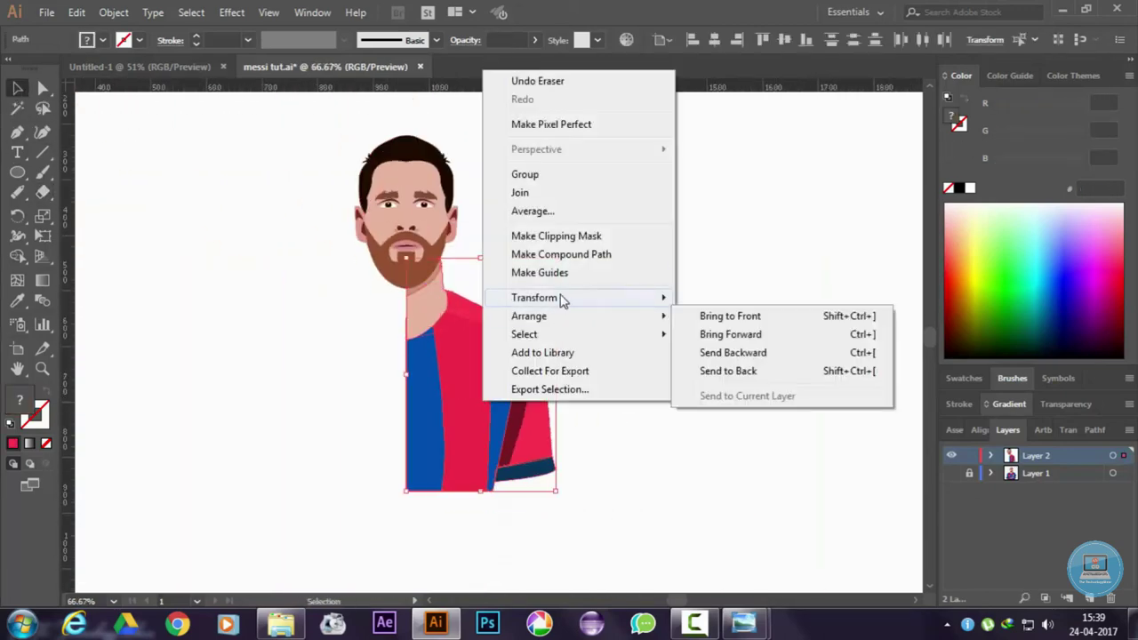
pyautogui.moveTo(493, 404); pyautogui.dragTo(397, 389)
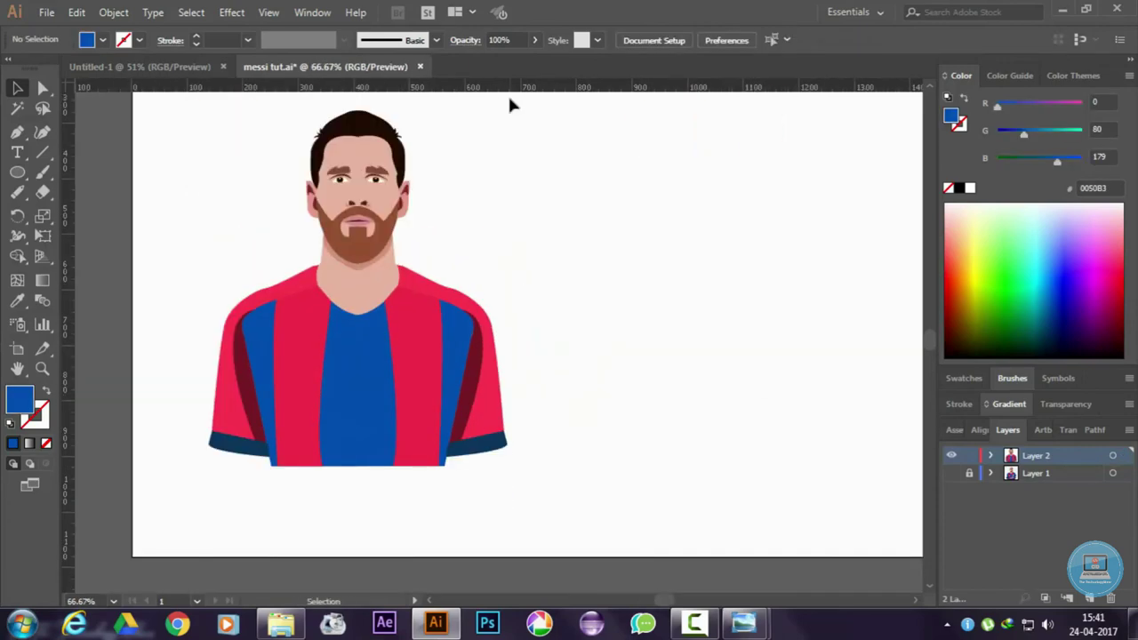
# - Draw a large circle around the figure and send it behind the portrait
pyautogui.click(378, 337)
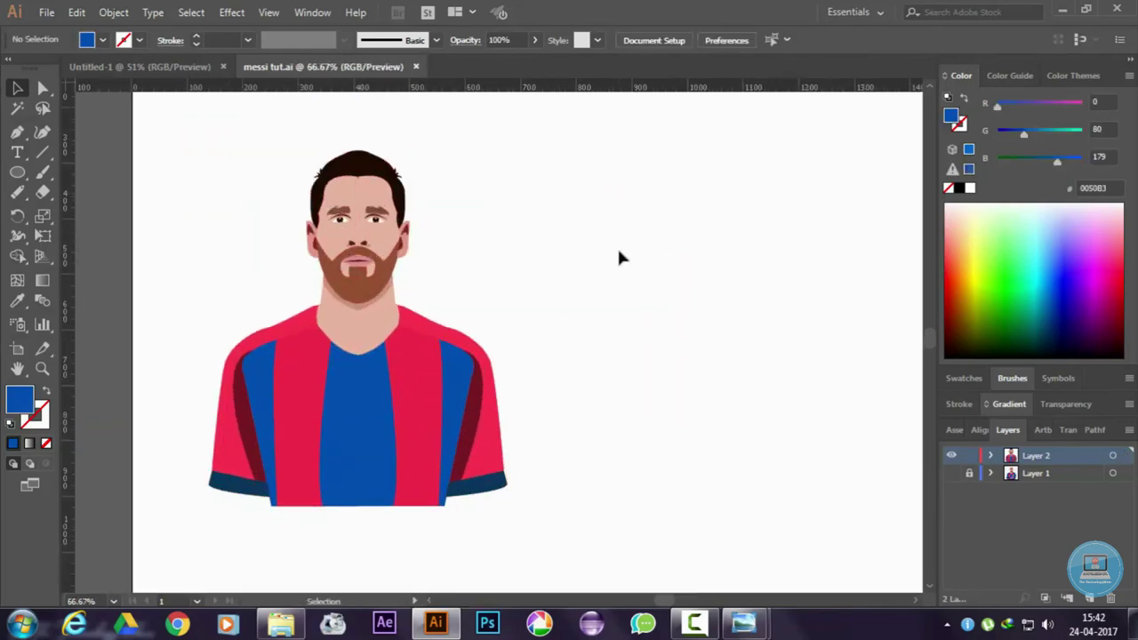
pyautogui.moveTo(171, 137); pyautogui.dragTo(558, 520)
pyautogui.moveTo(391, 395); pyautogui.dragTo(392, 411)
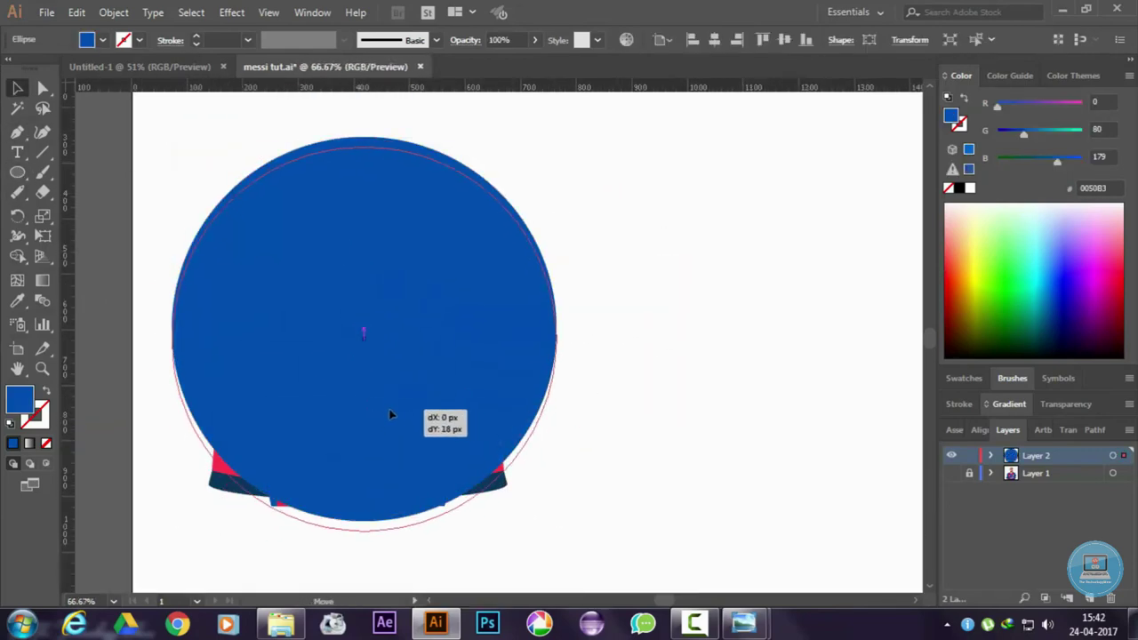
pyautogui.rightClick(447, 258)
pyautogui.click(685, 574)
# - Fill the background circle light blue (7DAADB)
pyautogui.doubleClick(19, 400)
pyautogui.click(729, 223)
pyautogui.click(1026, 196)
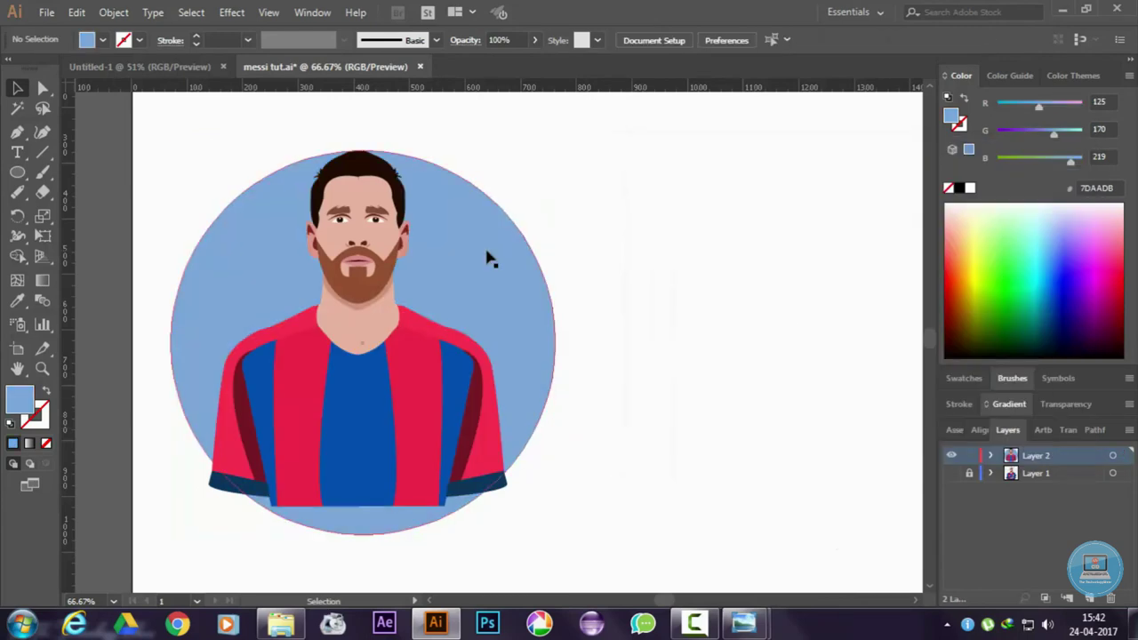
pyautogui.click(272, 279)
pyautogui.click(703, 385)
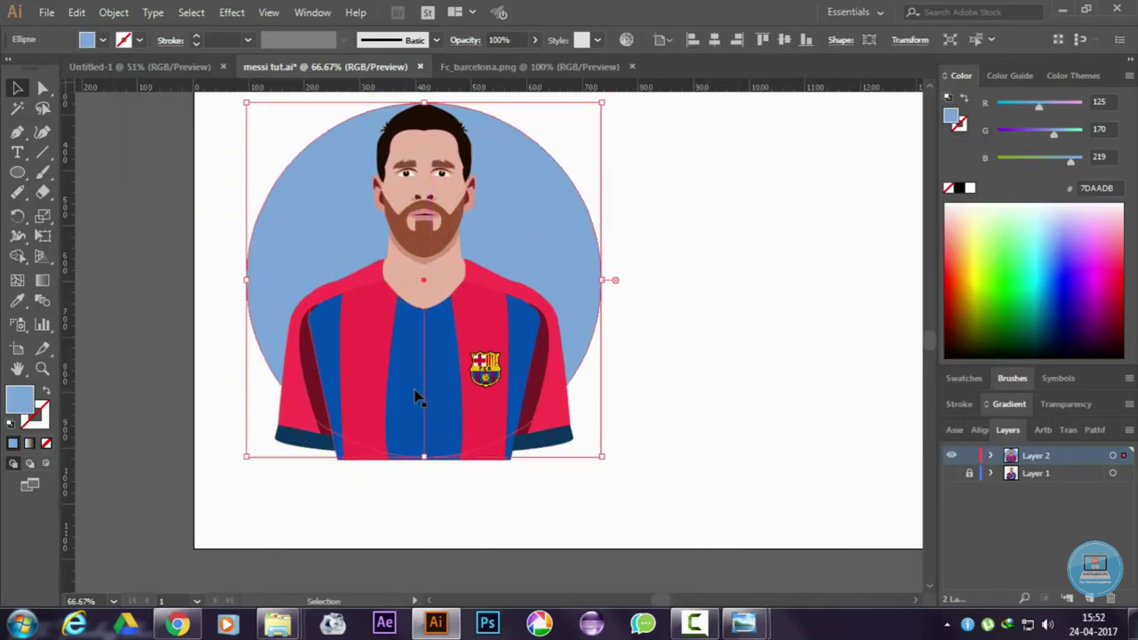
# - Trim away the shirt extending outside the circle using Shape Builder
pyautogui.click(572, 338)
pyautogui.hotkey('ctrl', 'a')
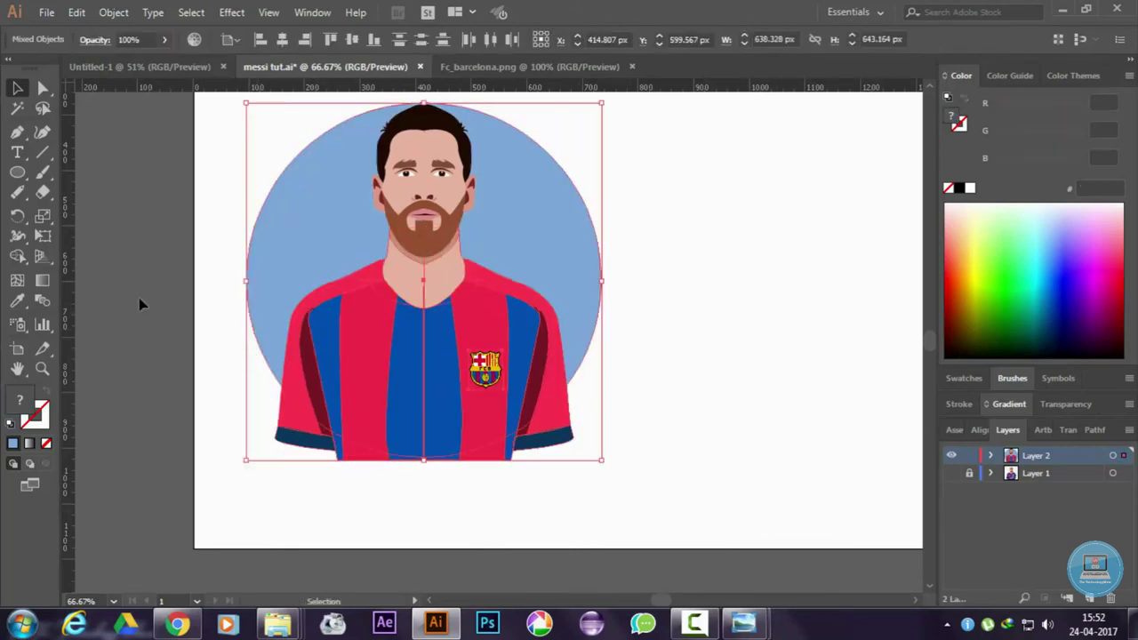
pyautogui.hotkey('shift', 'm')
pyautogui.moveTo(290, 416); pyautogui.dragTo(447, 473)
pyautogui.moveTo(300, 447); pyautogui.dragTo(302, 449)
pyautogui.hotkey('ctrl', '+')
pyautogui.hotkey('ctrl', '+')
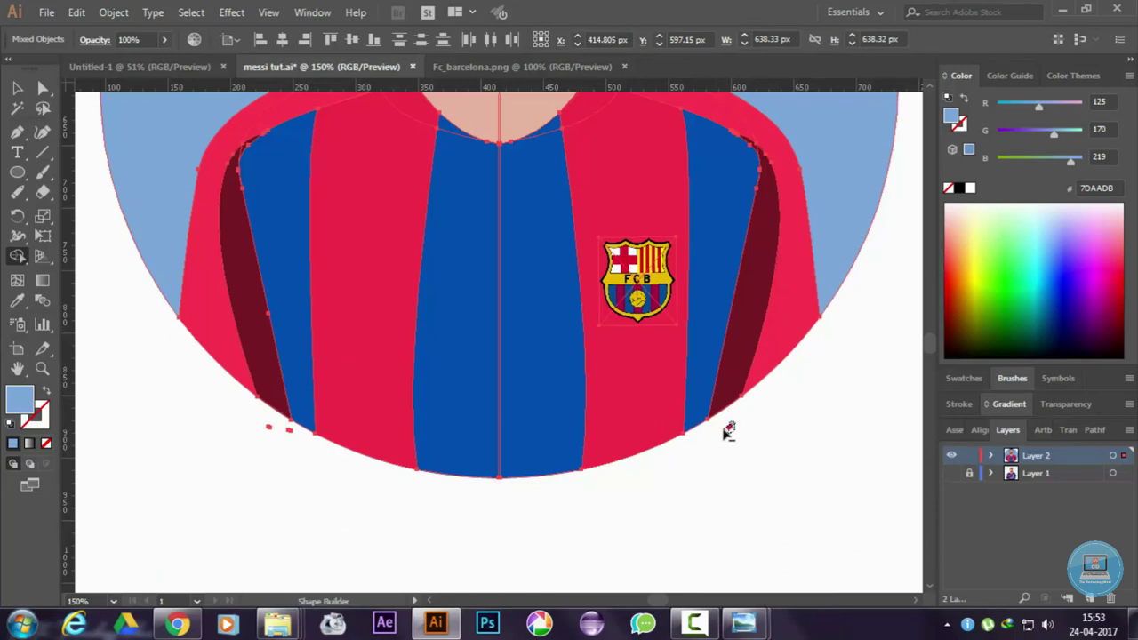
pyautogui.hotkey('ctrl', '-')
pyautogui.hotkey('ctrl', '-')
pyautogui.press('v')
pyautogui.click(681, 545)
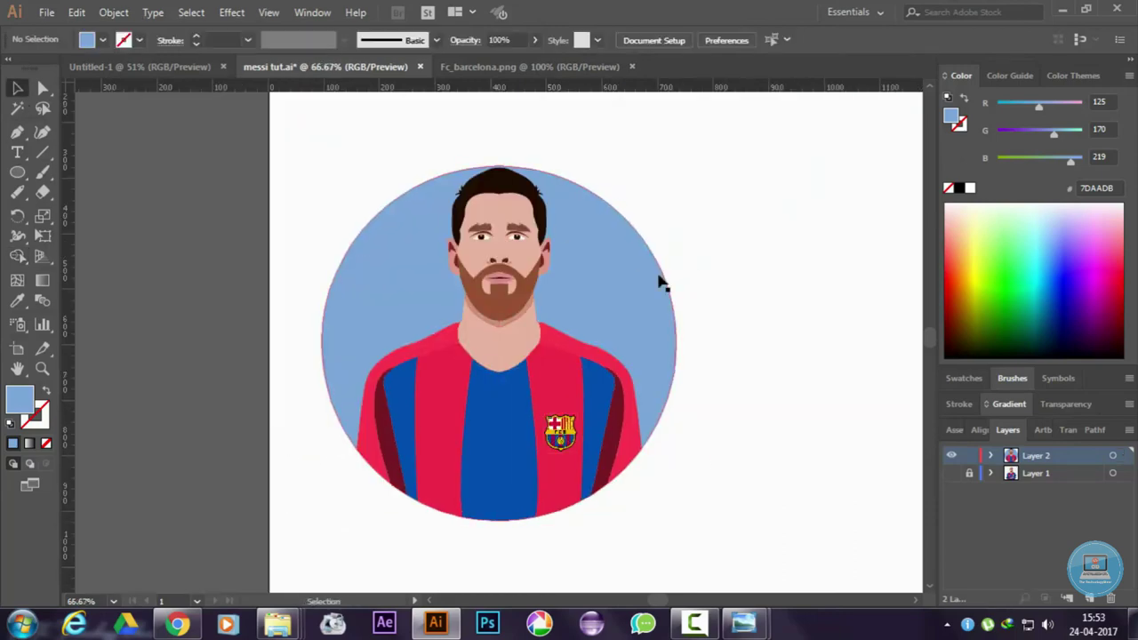
# - Recolour the circle cyan with a white stroke and paste the Argentine flag beside it
pyautogui.click(662, 283)
pyautogui.doubleClick(19, 398)
pyautogui.moveTo(679, 208)
pyautogui.mouseDown()
pyautogui.moveTo(788, 237)
pyautogui.moveTo(762, 204)
pyautogui.mouseUp()
pyautogui.press('Return')
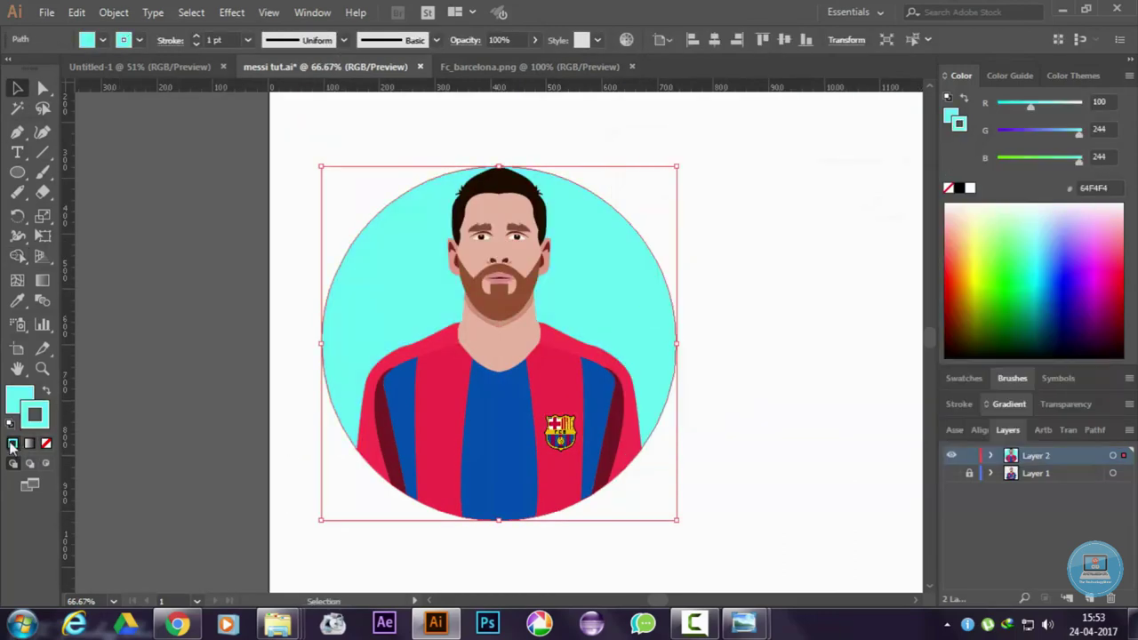
pyautogui.doubleClick(35, 414)
pyautogui.click(1028, 201)
pyautogui.click(831, 290)
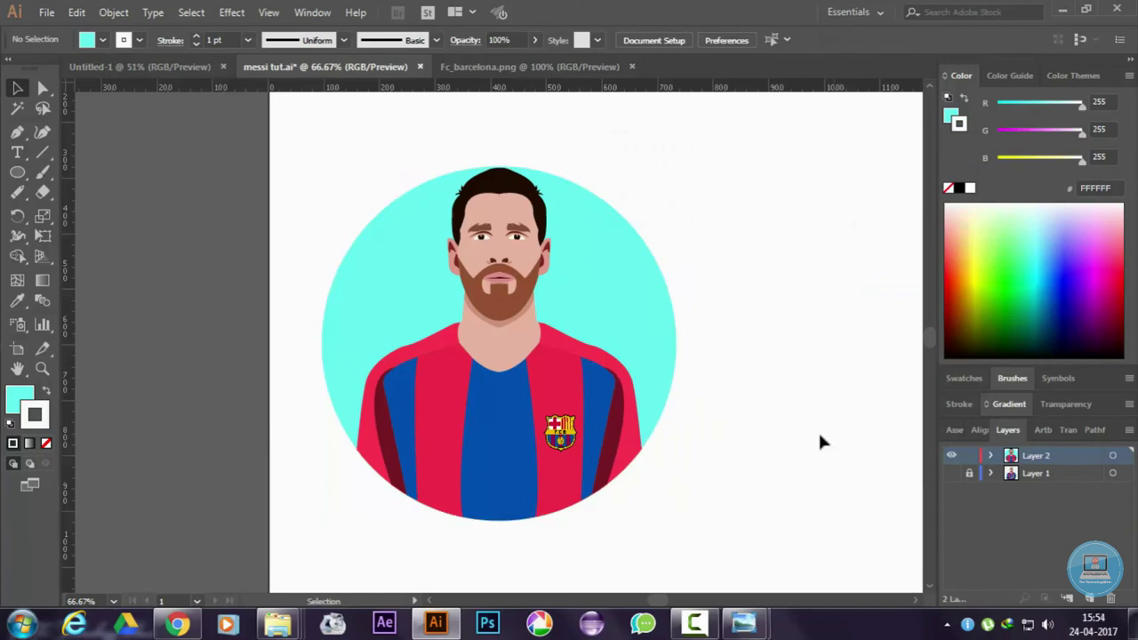
pyautogui.hotkey('ctrl', 'v')
# - Copy the flag's light blue onto the circle with the Eyedropper, then delete the selection
pyautogui.press('i')
pyautogui.click(800, 392)
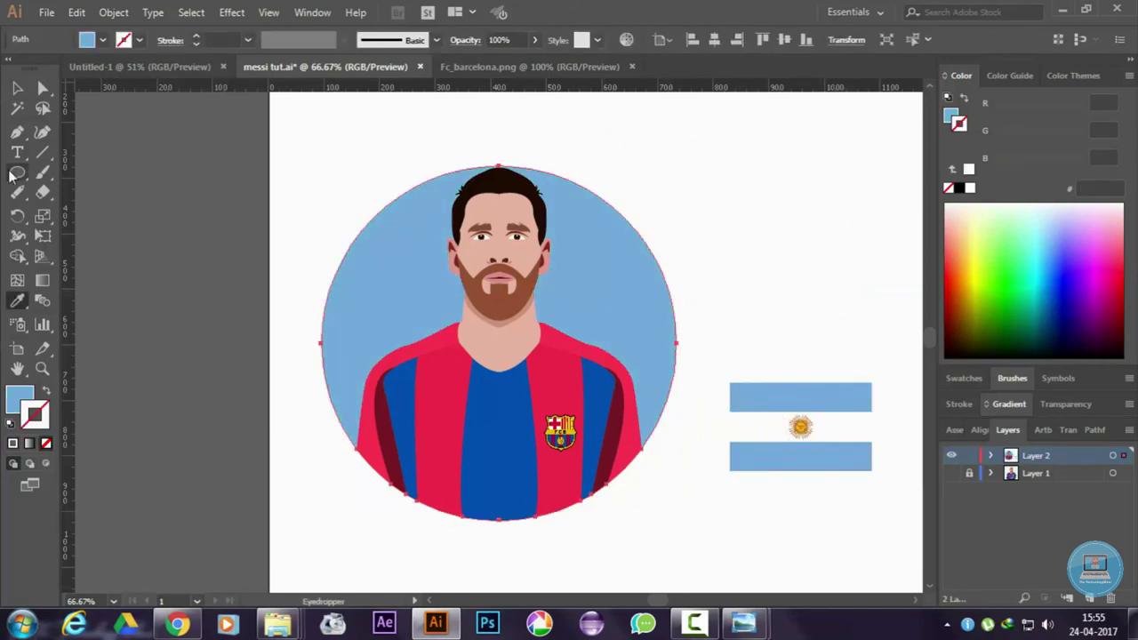
pyautogui.press('Delete')
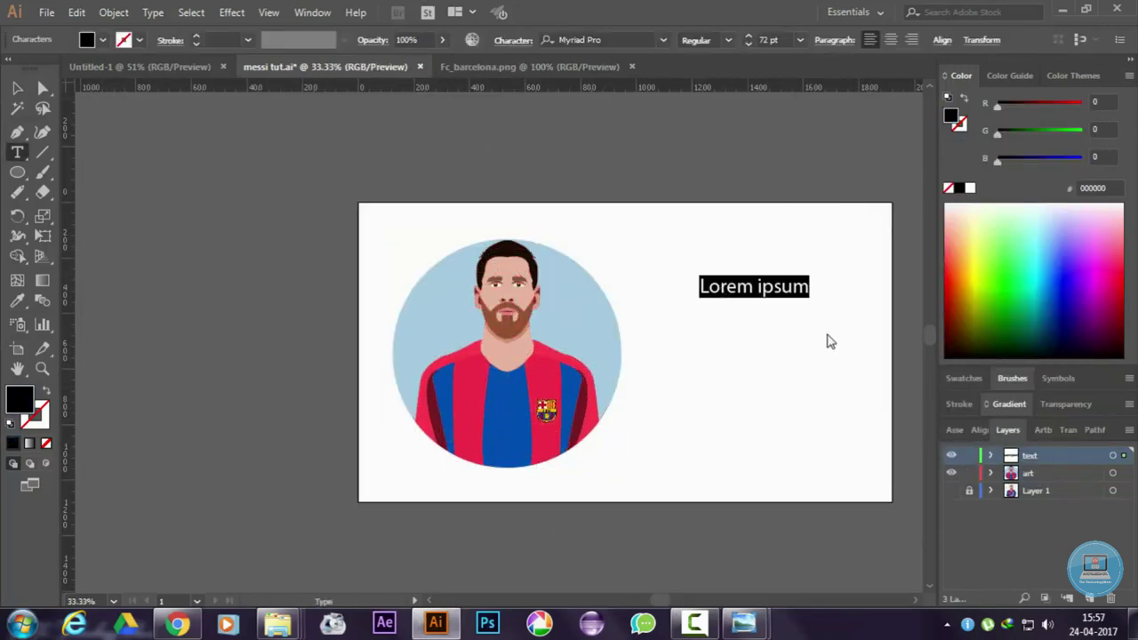
# - Enlarge the 'Lionel MESSI' title, set it in Meta-BoldCaps, and right-align its three lines
pyautogui.moveTo(820, 303); pyautogui.dragTo(806, 299)
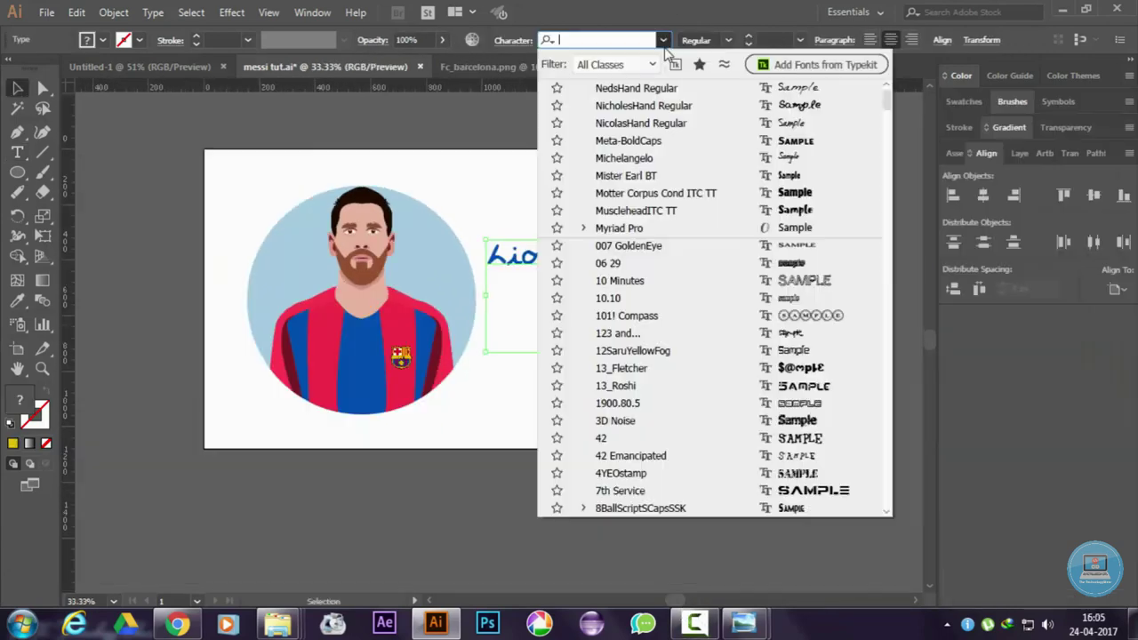
pyautogui.click(668, 141)
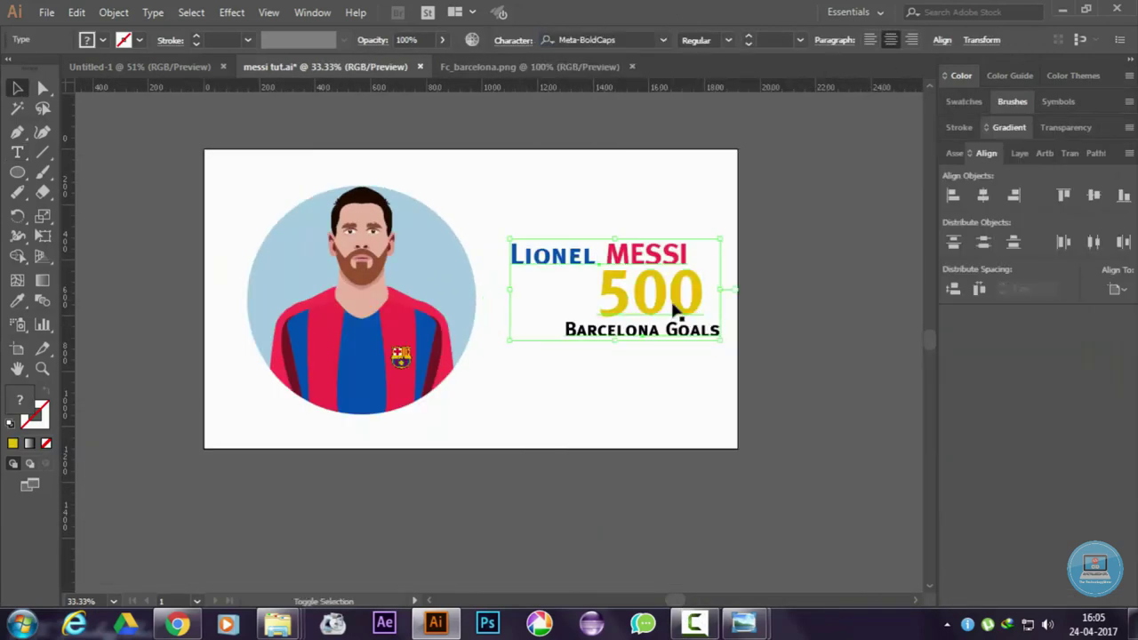
pyautogui.click(1011, 196)
pyautogui.click(862, 340)
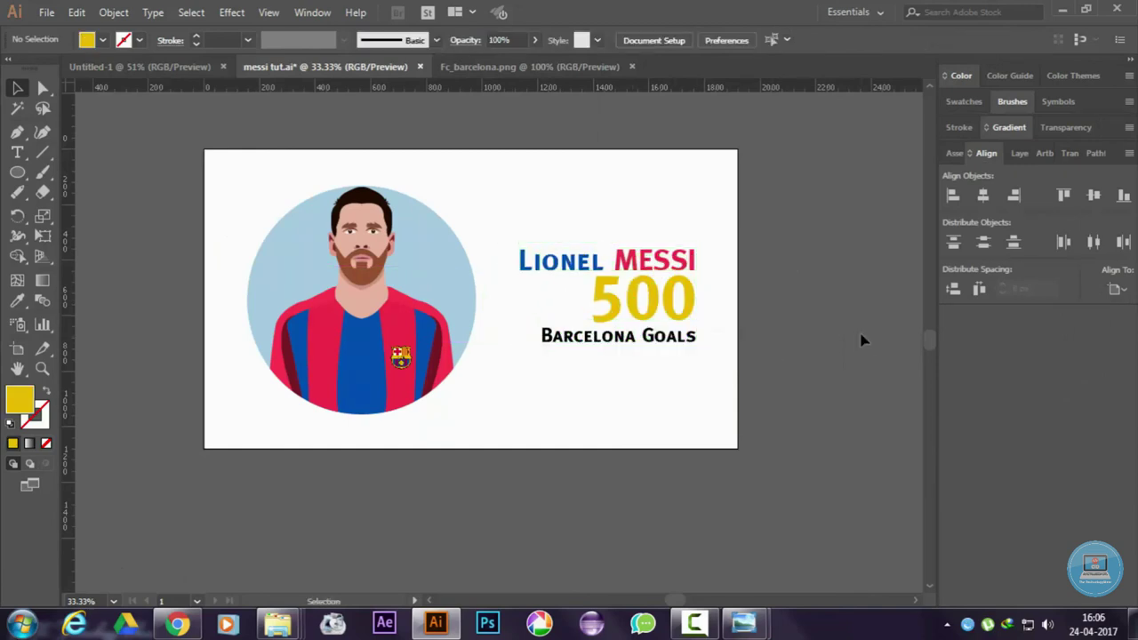
# - Give the '10' the Nikosh font and white fill #ffffff, and place it on the shirt front
pyautogui.click(770, 353)
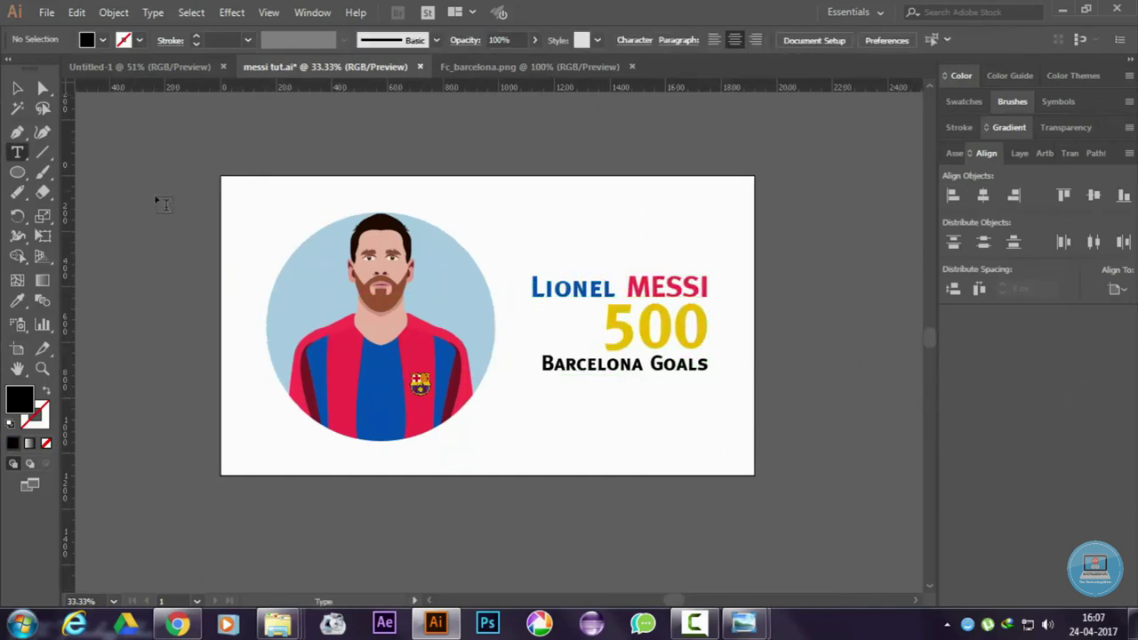
pyautogui.write('10')
pyautogui.click(664, 40)
pyautogui.scroll(-5, 774, 293)
pyautogui.click(685, 403)
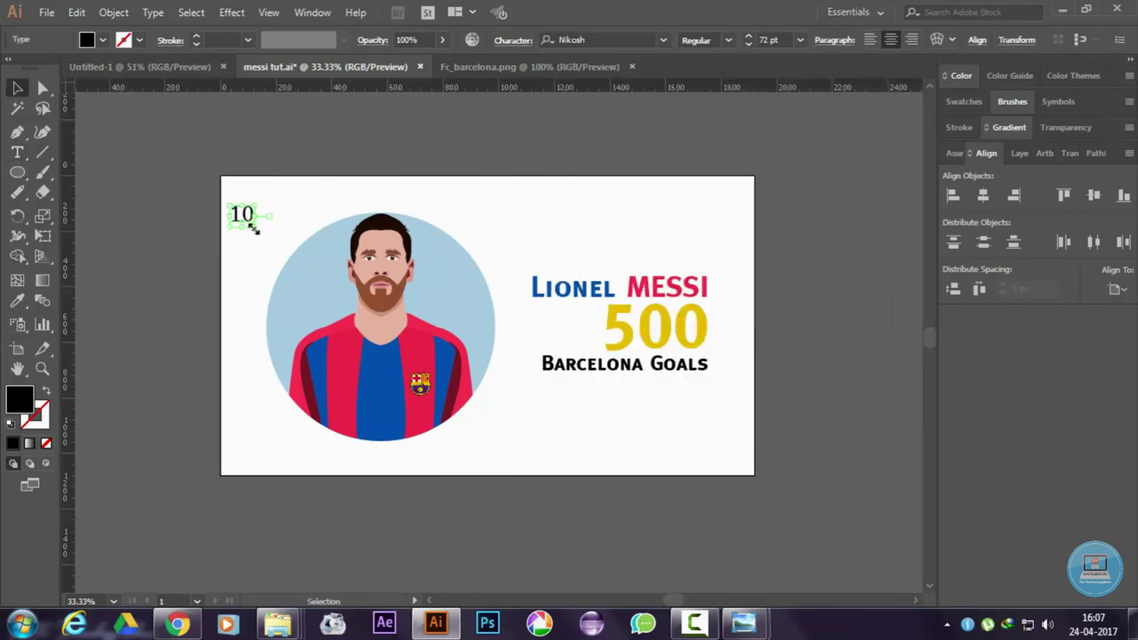
pyautogui.doubleClick(19, 399)
pyautogui.write('ffffff')
pyautogui.press('Return')
pyautogui.moveTo(254, 222); pyautogui.dragTo(388, 393)
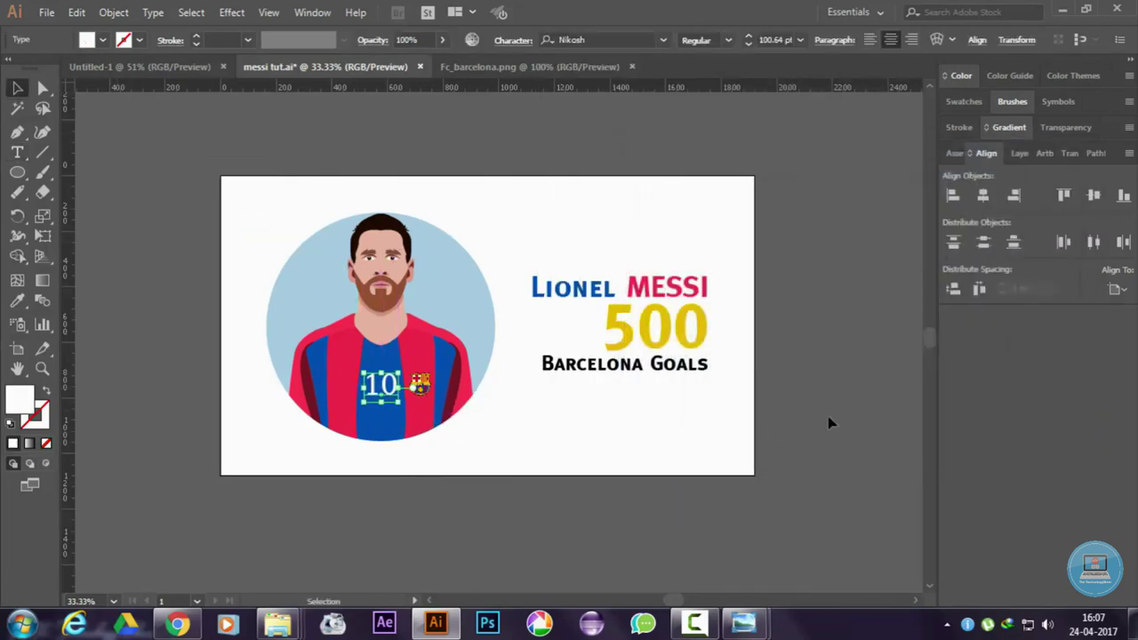
pyautogui.click(828, 422)
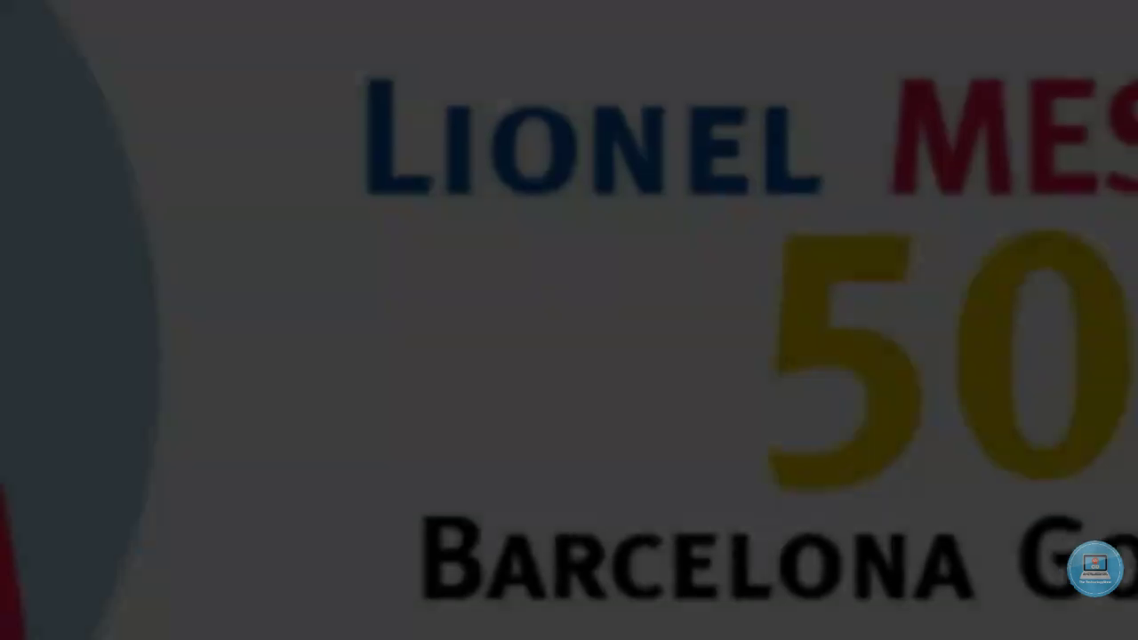